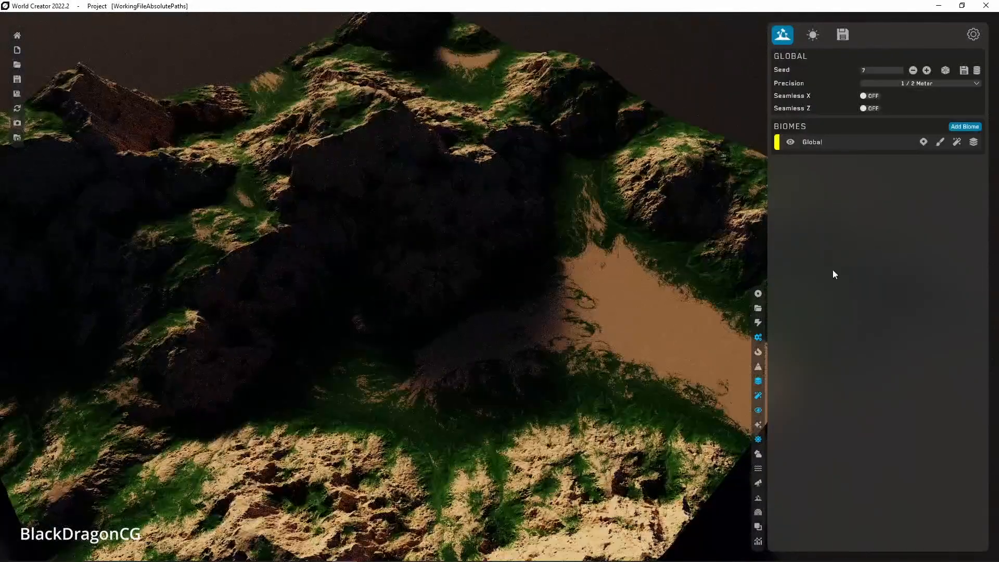
# Add a Mesh preset to the terrain's export presets.
pyautogui.click(843, 34)
pyautogui.click(974, 57)
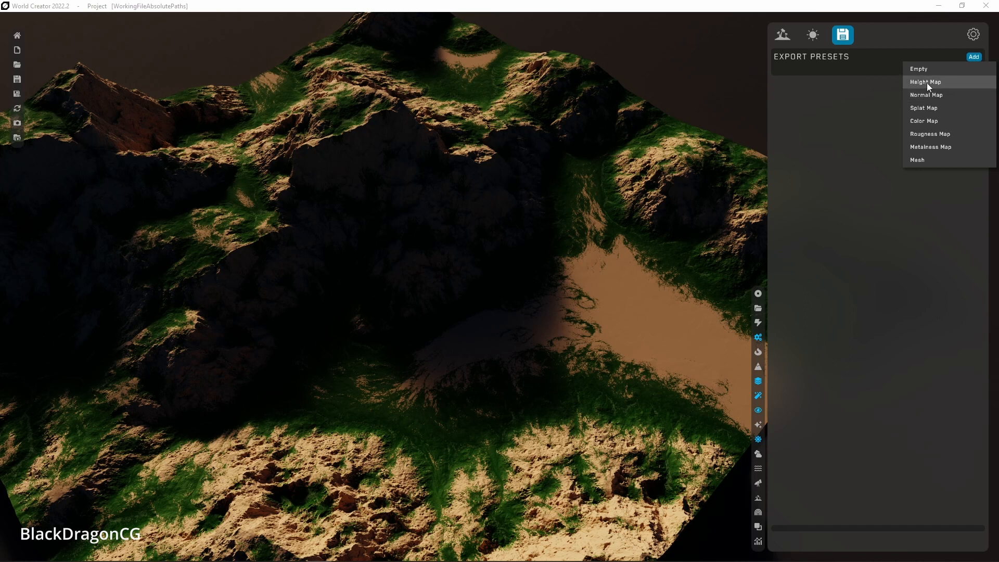
pyautogui.click(926, 161)
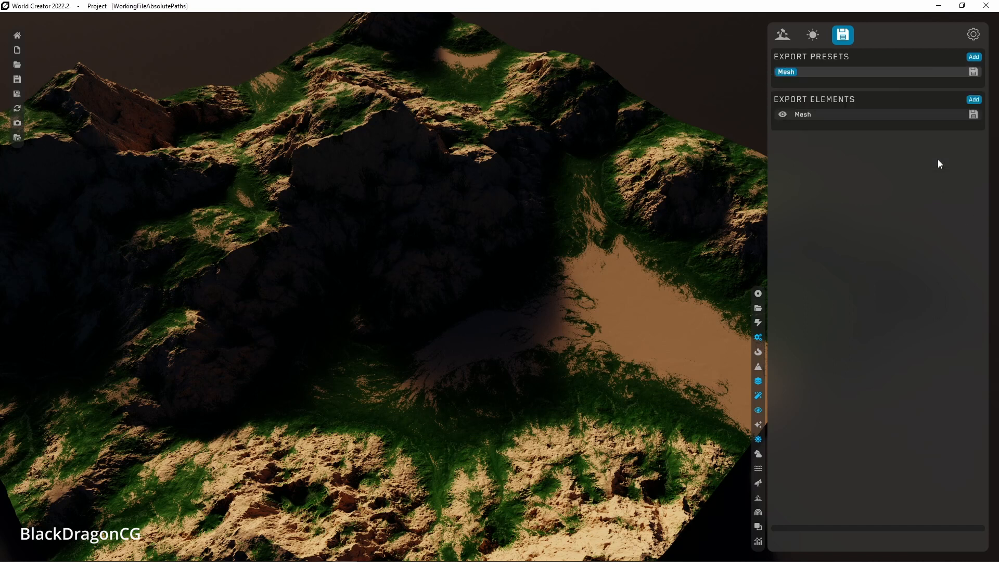
# Add a Height Map export preset and set its file format to Exr.
pyautogui.click(973, 56)
pyautogui.click(938, 82)
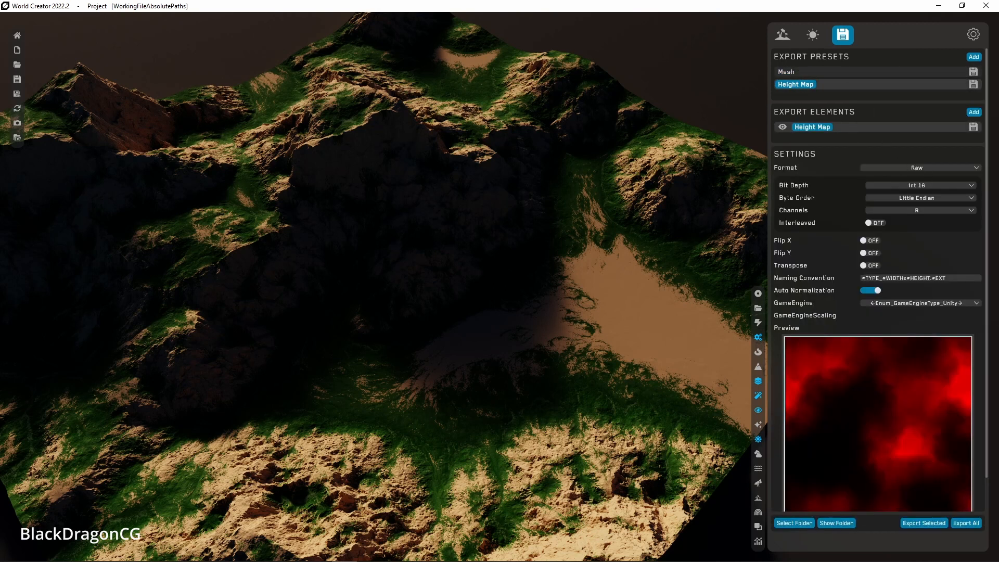
pyautogui.click(913, 168)
pyautogui.click(879, 196)
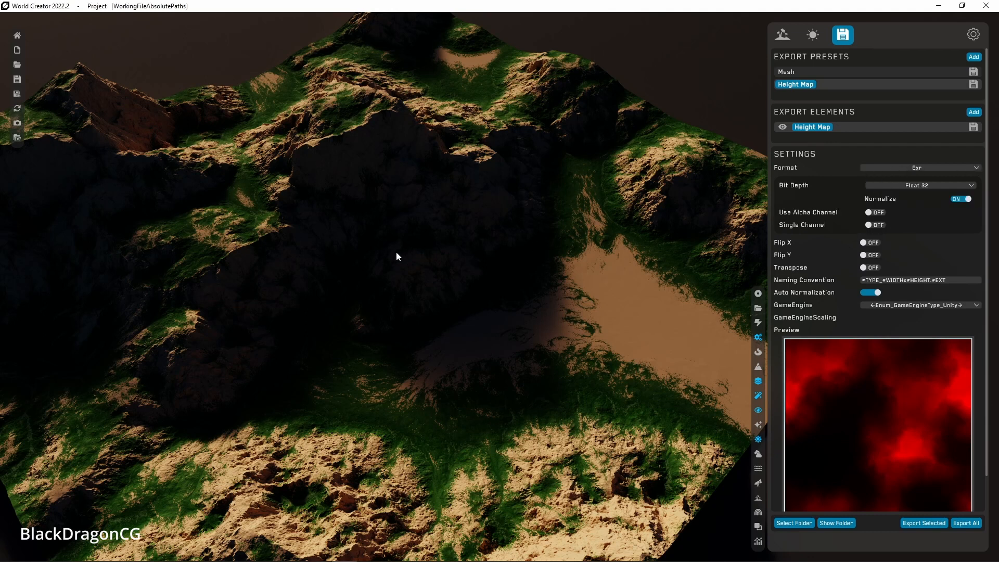
# Add Colormap and Normal Map export elements to the Height Map preset.
pyautogui.click(974, 57)
pyautogui.click(974, 112)
pyautogui.click(967, 124)
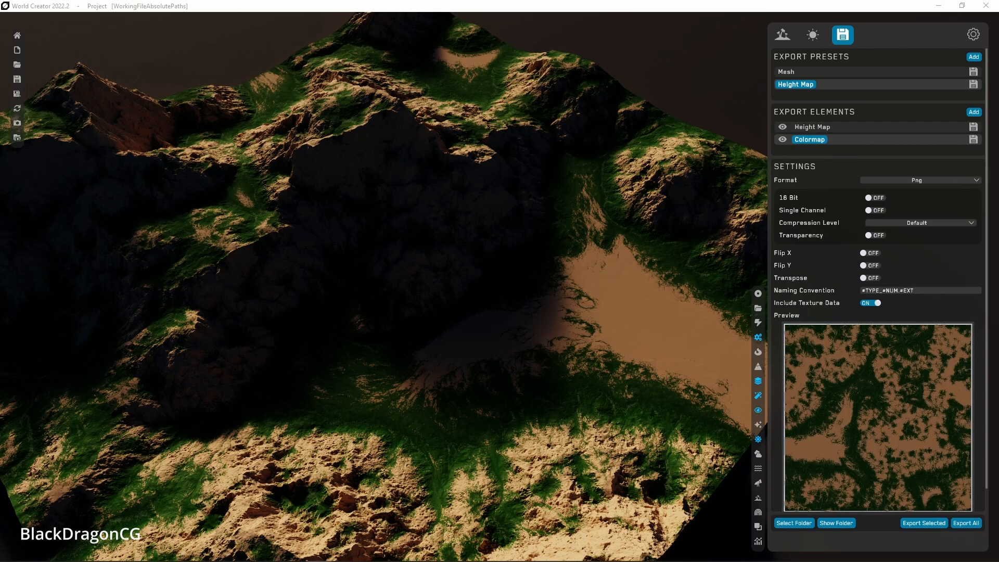
pyautogui.click(974, 76)
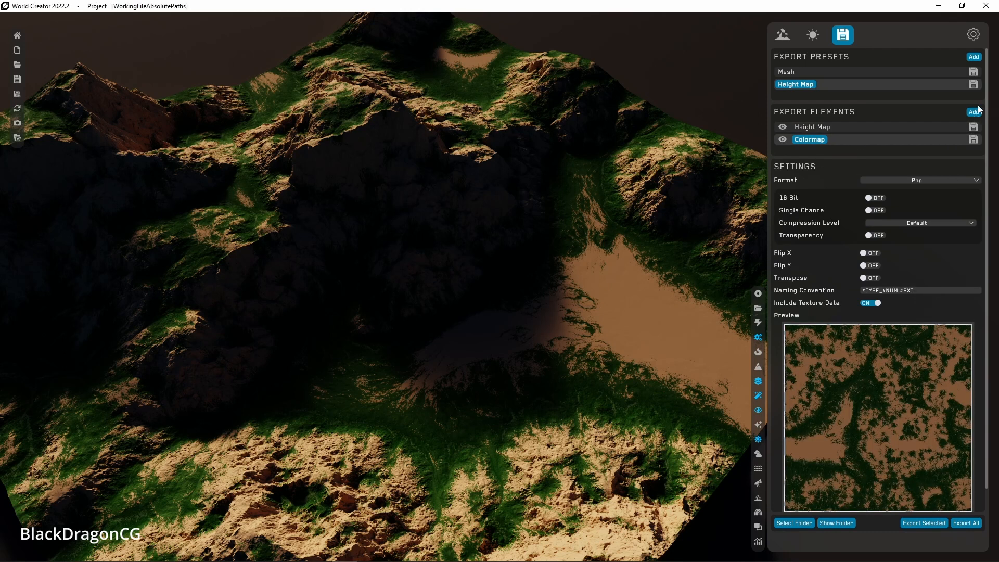
pyautogui.click(974, 112)
pyautogui.click(967, 170)
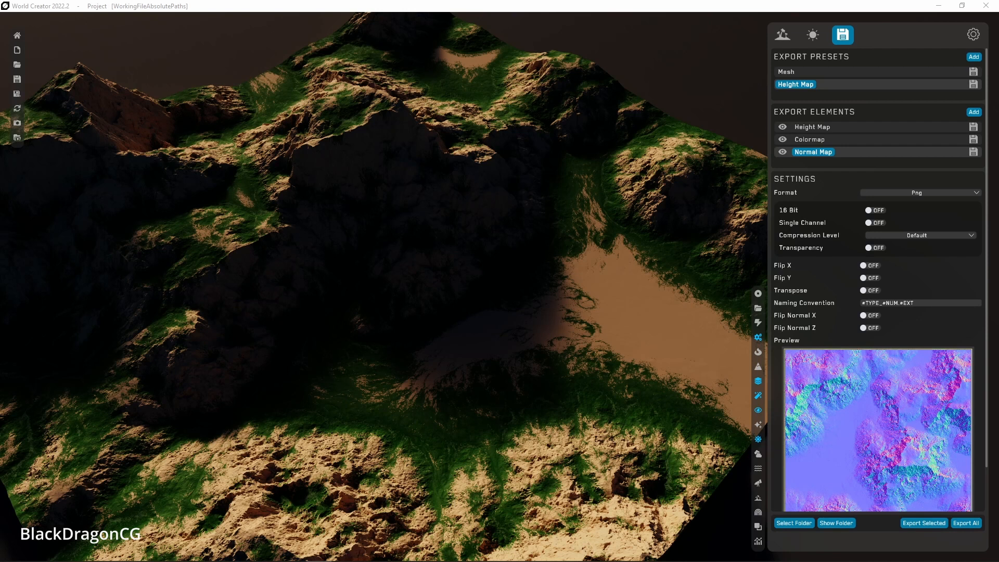
# Add Splat Map and Normal Map export presets and show the Normal Map element's settings.
pyautogui.click(974, 57)
pyautogui.click(926, 108)
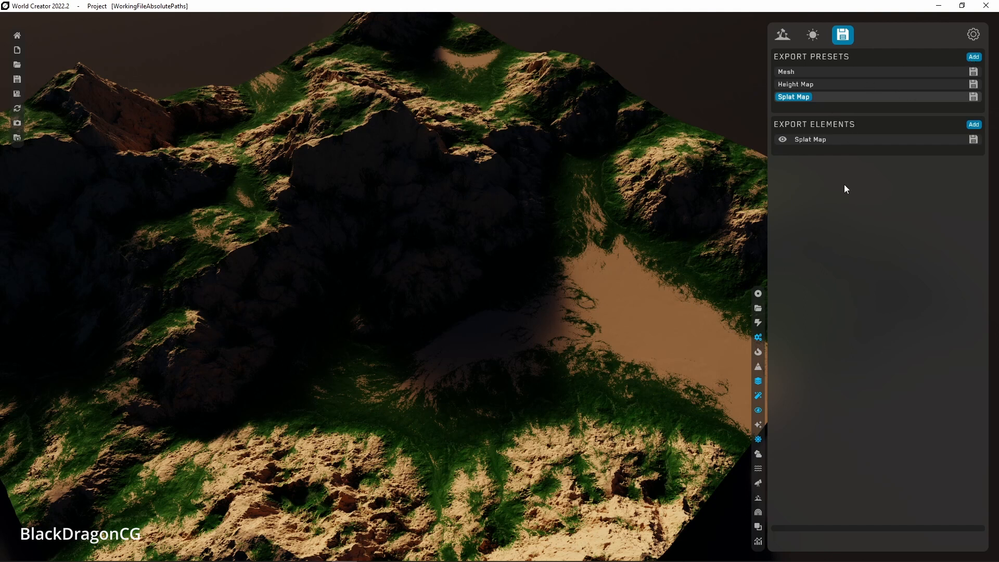
pyautogui.click(974, 56)
pyautogui.click(928, 94)
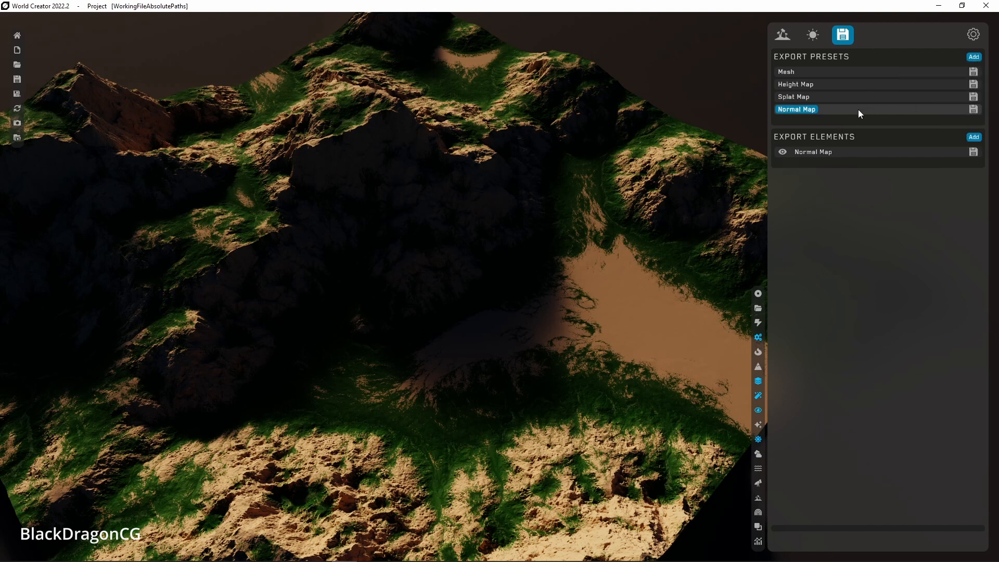
pyautogui.click(861, 151)
pyautogui.click(837, 98)
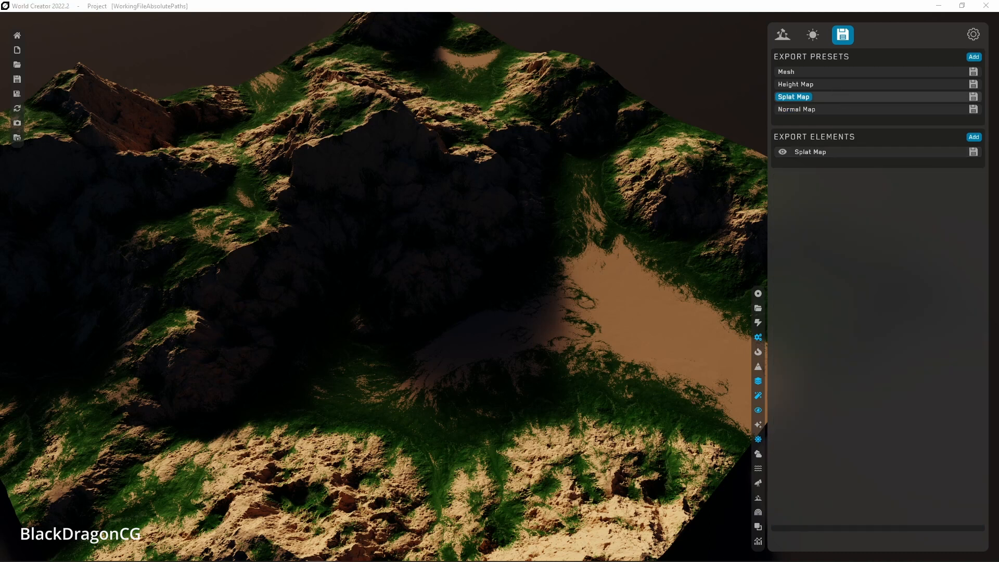
pyautogui.click(844, 80)
pyautogui.click(809, 110)
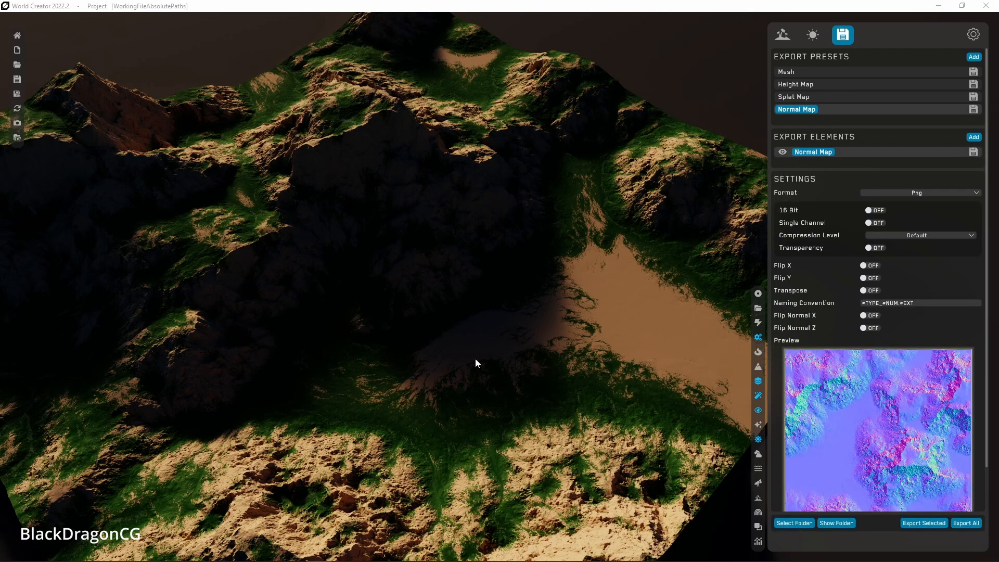
# Create an "export world map" folder on Local Disk (D:) as the export destination and export all elements into it.
pyautogui.click(794, 523)
pyautogui.click(465, 278)
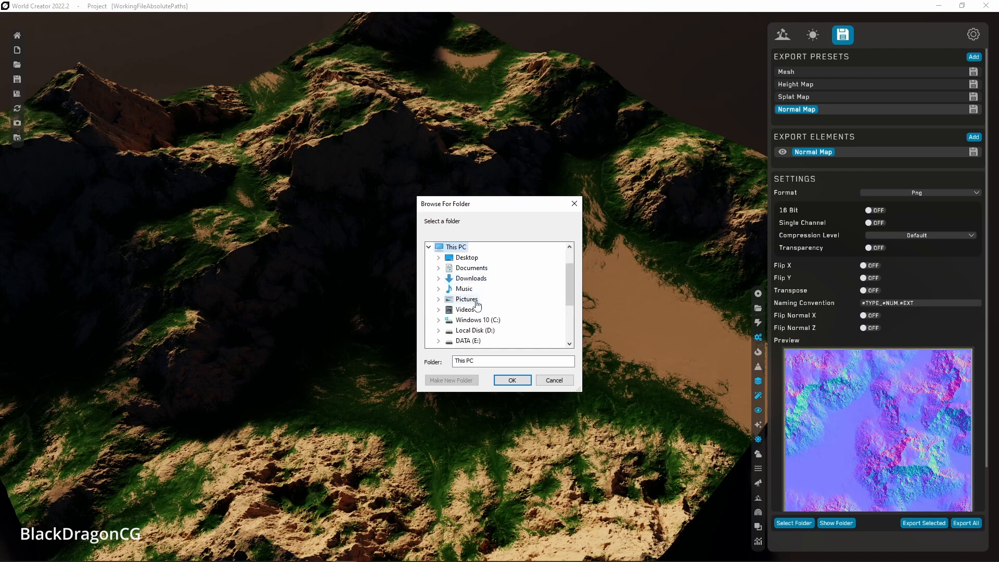
pyautogui.click(478, 331)
pyautogui.click(451, 380)
pyautogui.write('ẽport')
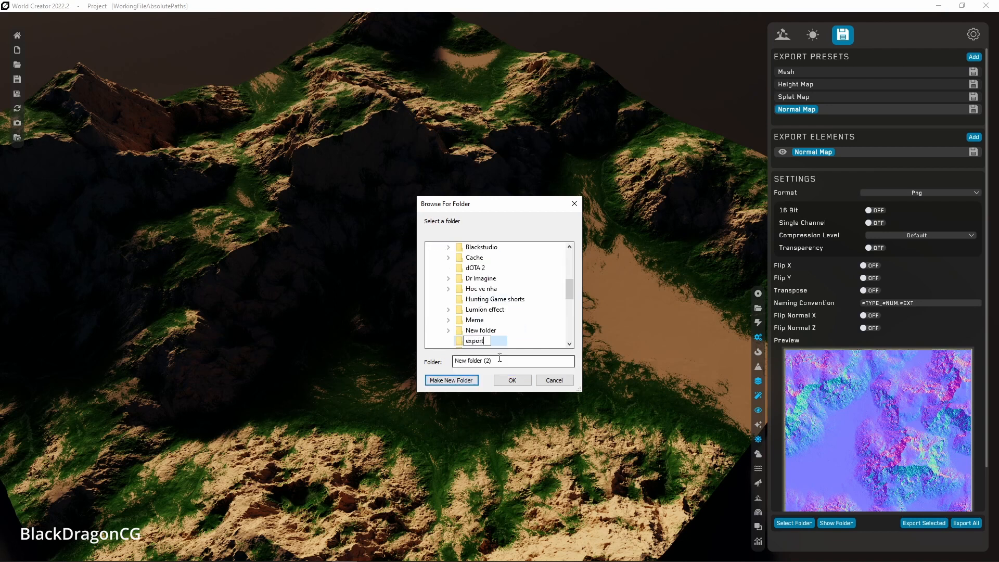
pyautogui.write(' world map')
pyautogui.press('Return')
pyautogui.click(512, 380)
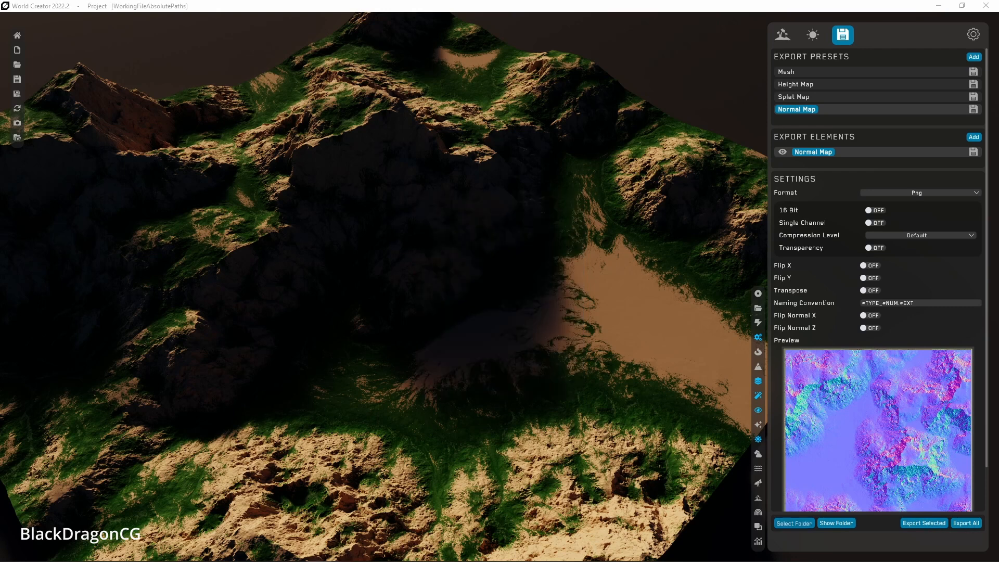
pyautogui.click(966, 522)
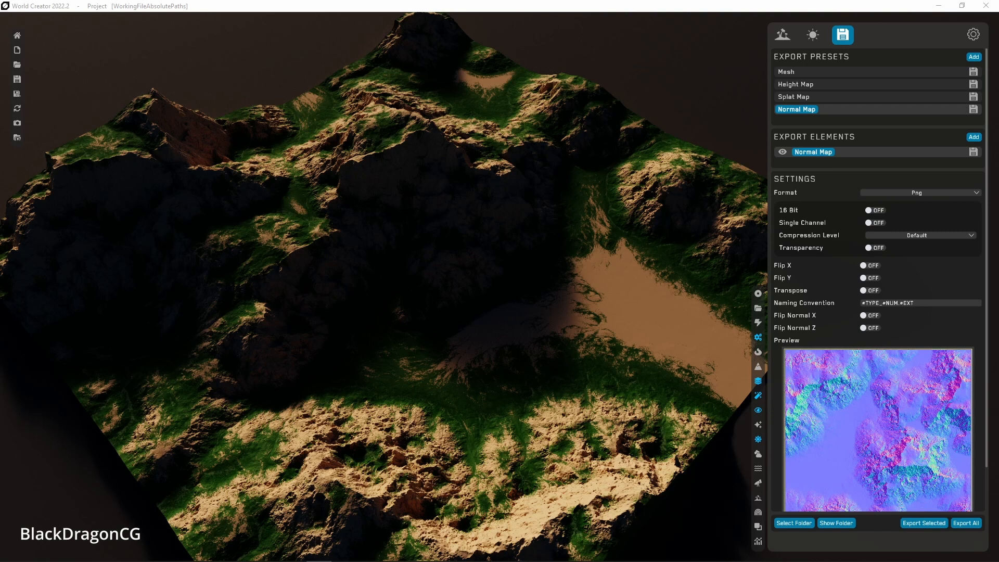
# Save the terrain project as Project.wcr in Documents and close World Creator.
pyautogui.click(985, 5)
pyautogui.click(462, 295)
pyautogui.click(443, 309)
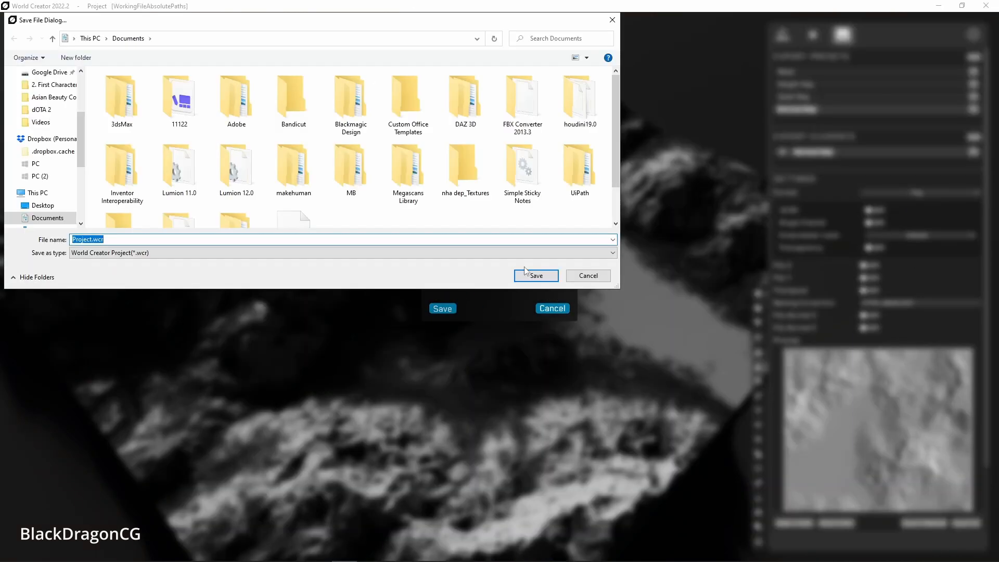
pyautogui.click(535, 276)
pyautogui.click(527, 288)
pyautogui.click(989, 6)
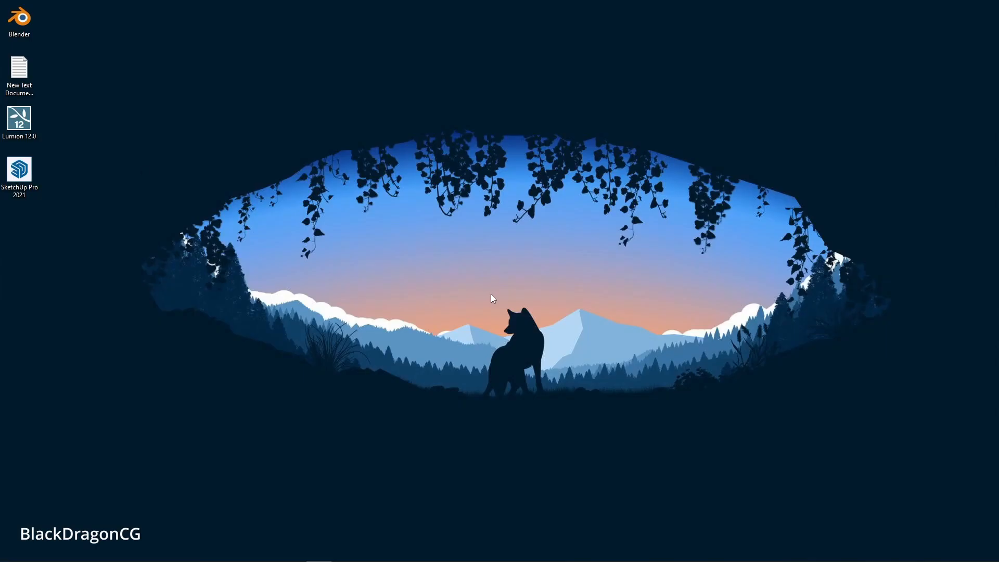
# Open Blender and replace the default cube with a new plane mesh.
pyautogui.doubleClick(19, 17)
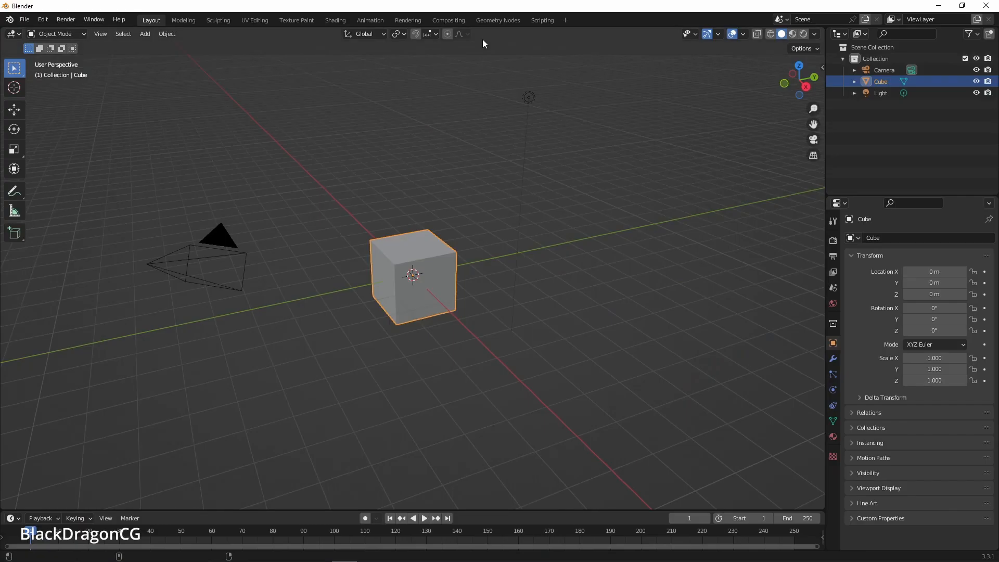
pyautogui.press('x')
pyautogui.click(401, 256)
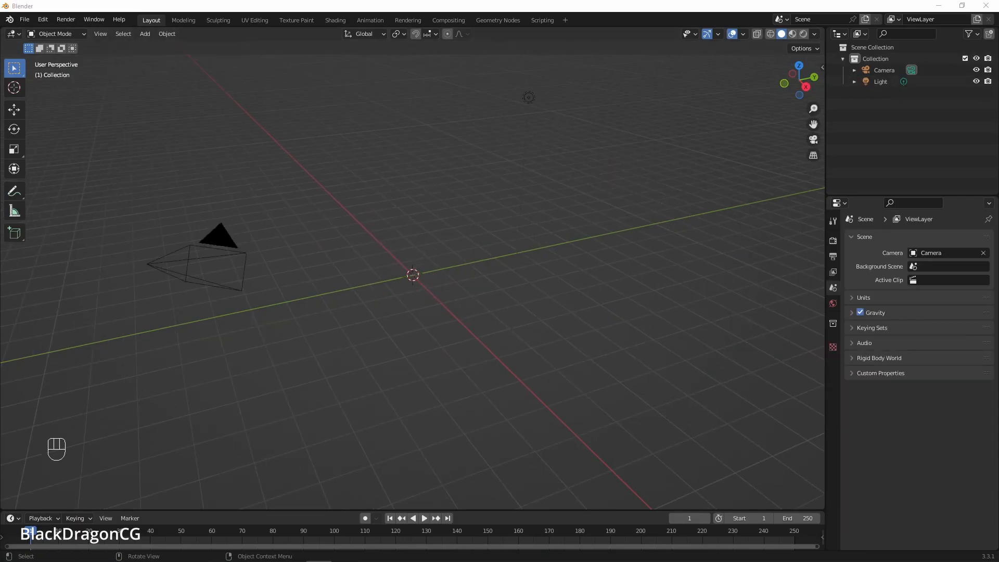
pyautogui.hotkey('shift', 'a')
pyautogui.click(491, 263)
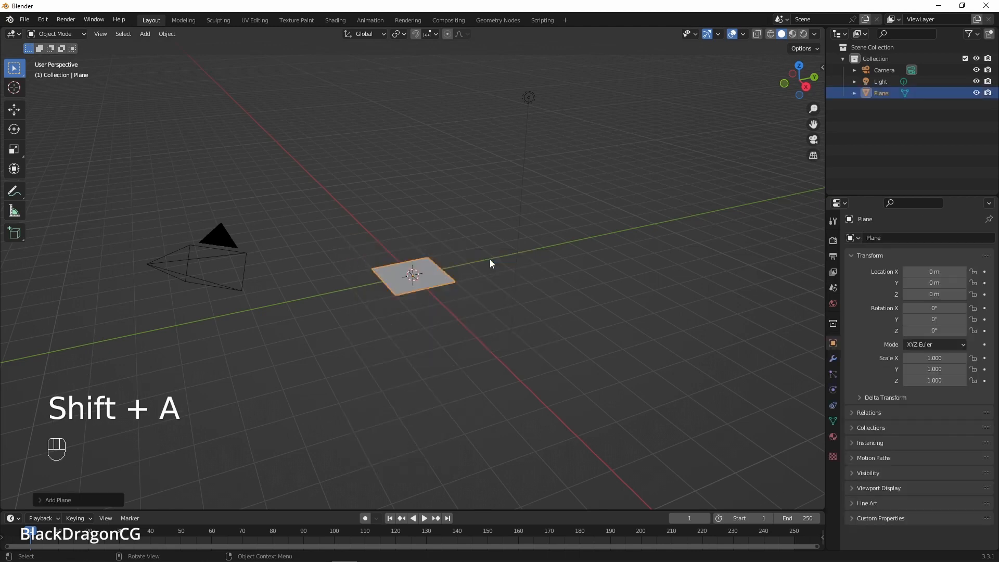
# Subdivide the whole plane with 80 cuts in Edit Mode and return to Object Mode.
pyautogui.press('Tab')
pyautogui.press('a')
pyautogui.press('w')
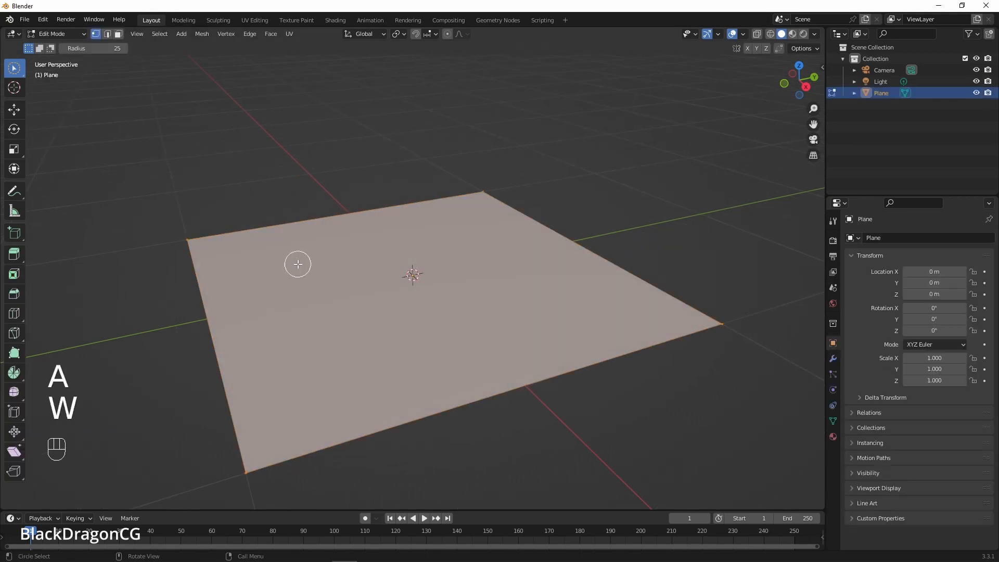
pyautogui.press('Escape')
pyautogui.rightClick(302, 255)
pyautogui.click(255, 267)
pyautogui.click(58, 498)
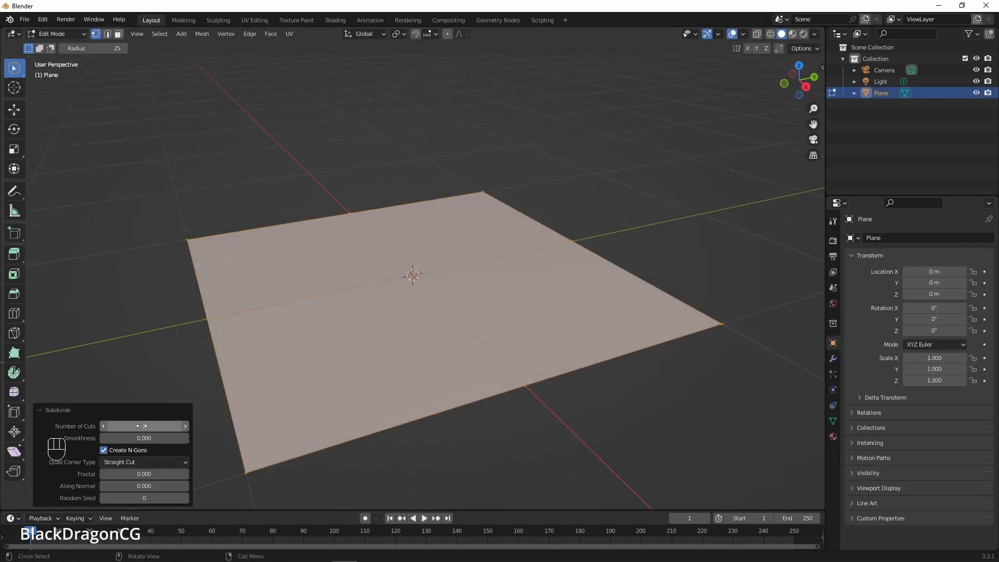
pyautogui.doubleClick(144, 426)
pyautogui.write('80')
pyautogui.press('Return')
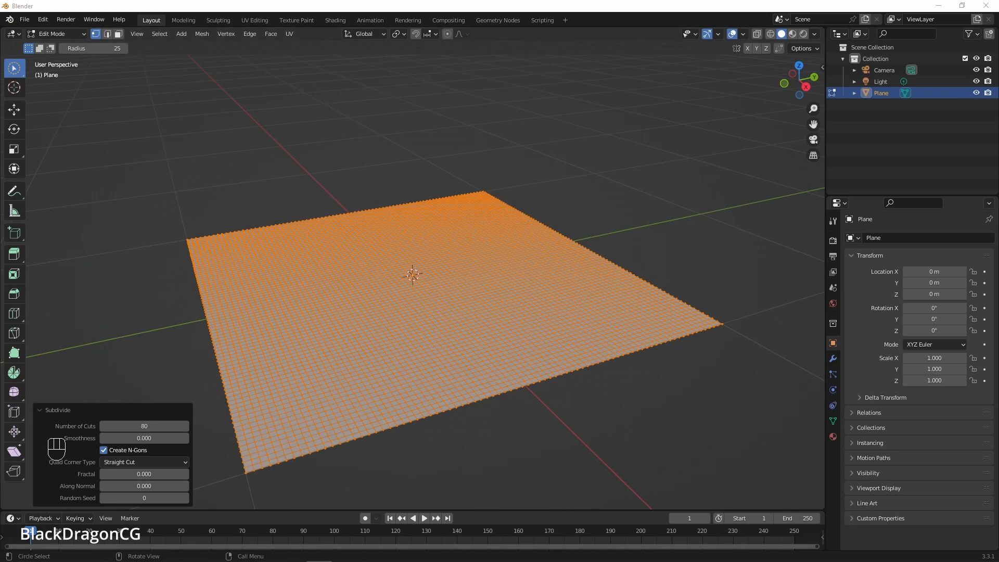
pyautogui.press('Tab')
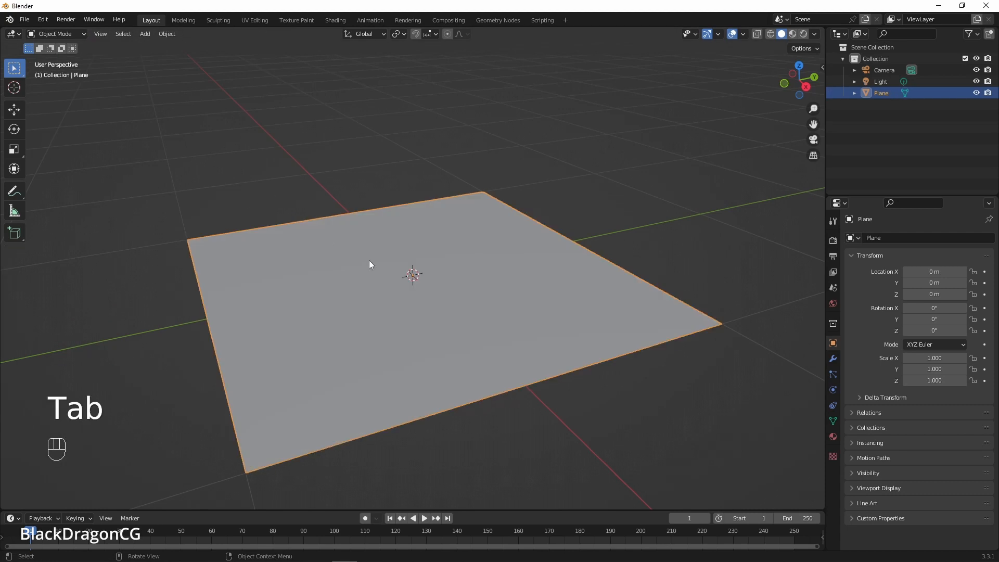
# Enlarge the plane and set its X and Y dimensions to 2000 m each.
pyautogui.press('s')
pyautogui.click(839, 83)
pyautogui.press('n')
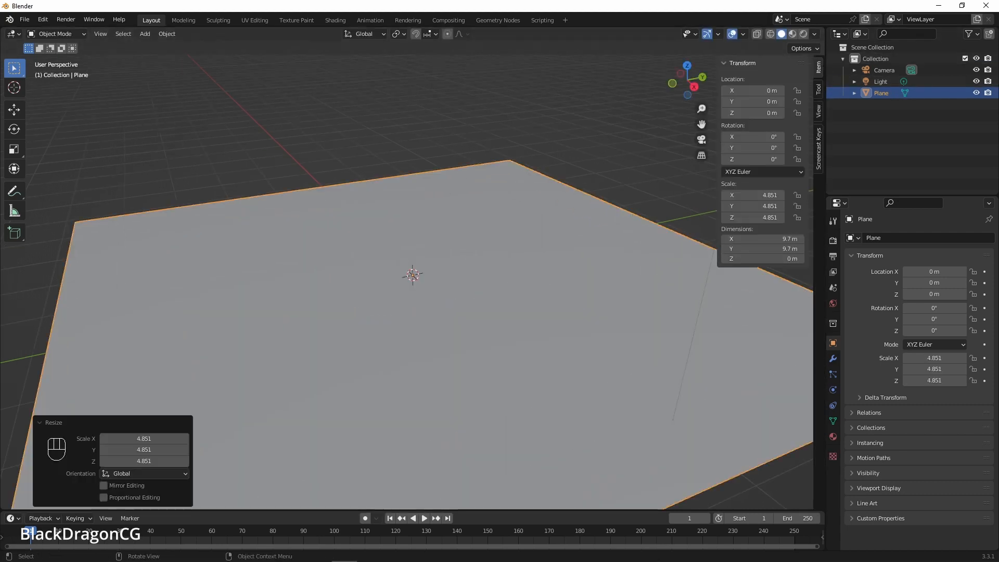
pyautogui.click(786, 239)
pyautogui.write('2000')
pyautogui.press('Return')
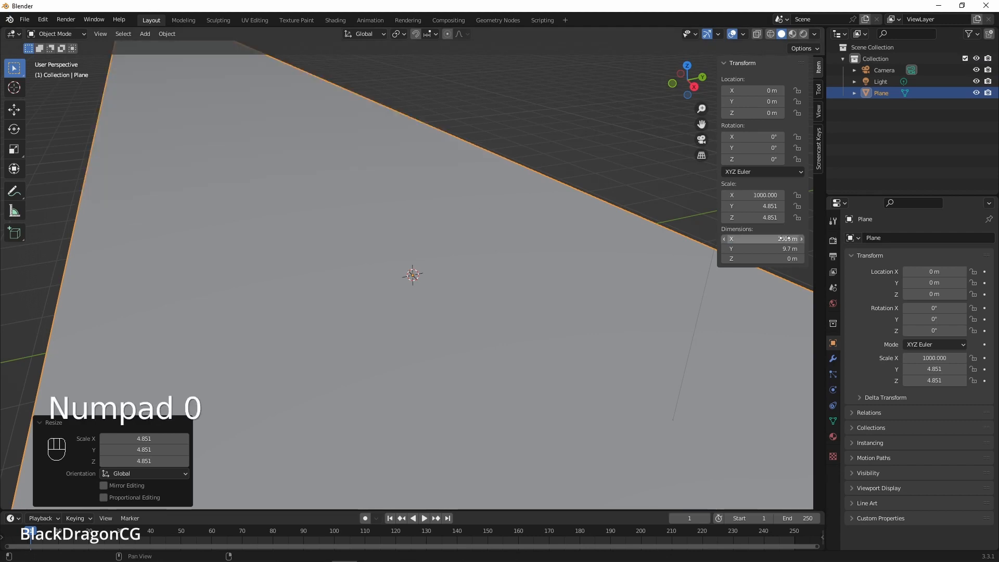
pyautogui.click(781, 248)
pyautogui.write('2000')
pyautogui.press('Return')
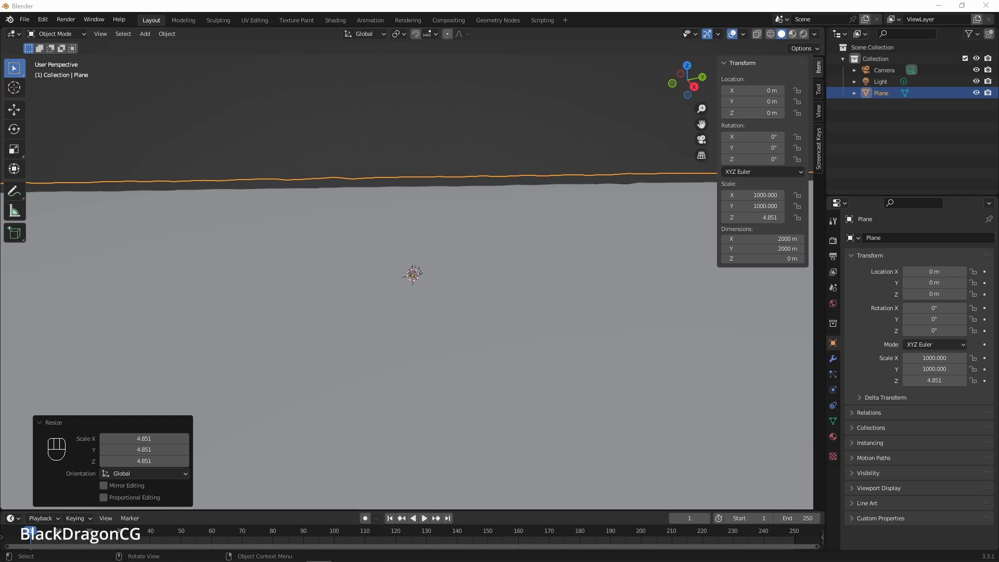
# Set the 3D view's clip end distance to 10000 m so the whole plane can be displayed.
pyautogui.click(818, 111)
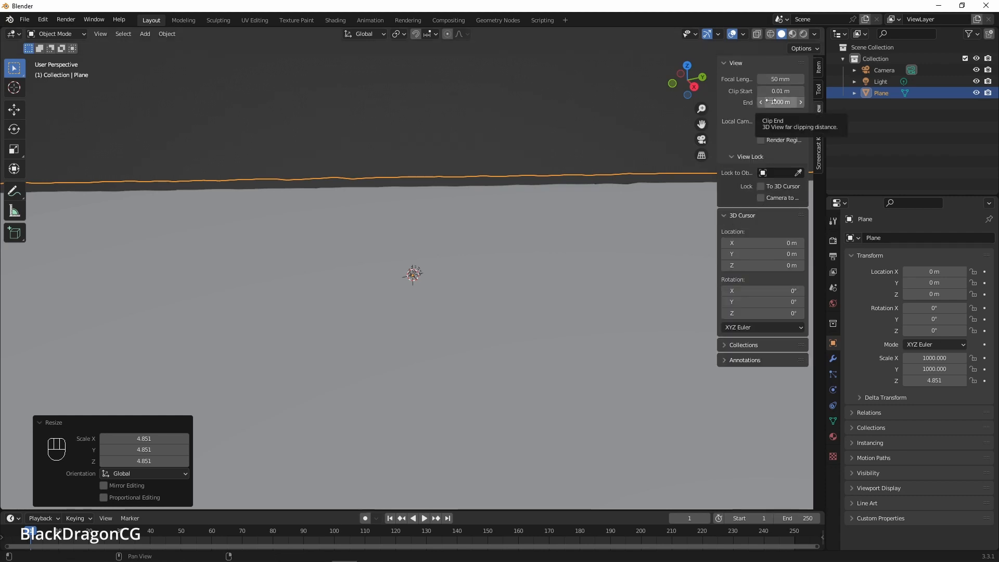
pyautogui.click(783, 104)
pyautogui.write('10000')
pyautogui.press('Return')
pyautogui.scroll(-5, 455, 219)
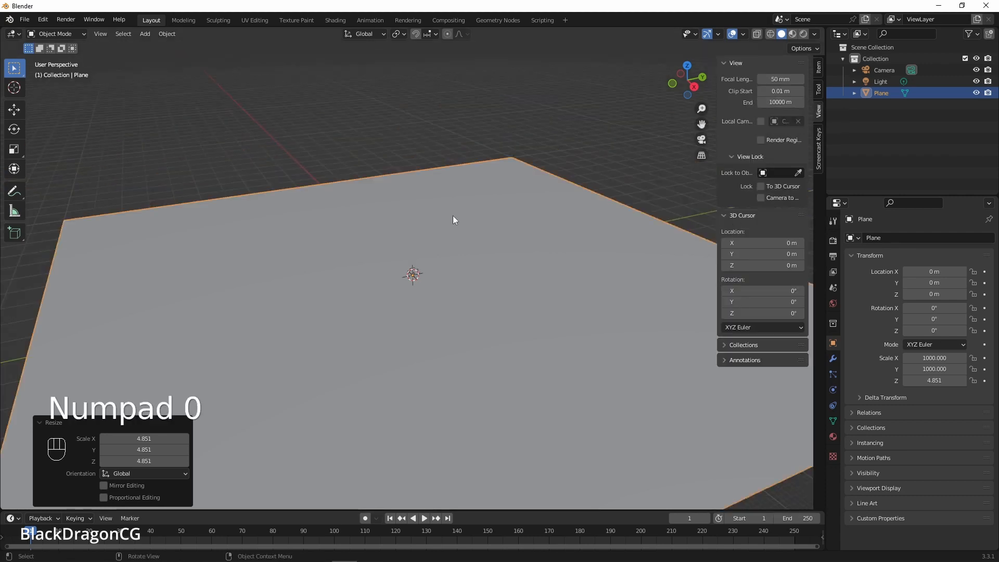
pyautogui.scroll(1, 435, 189)
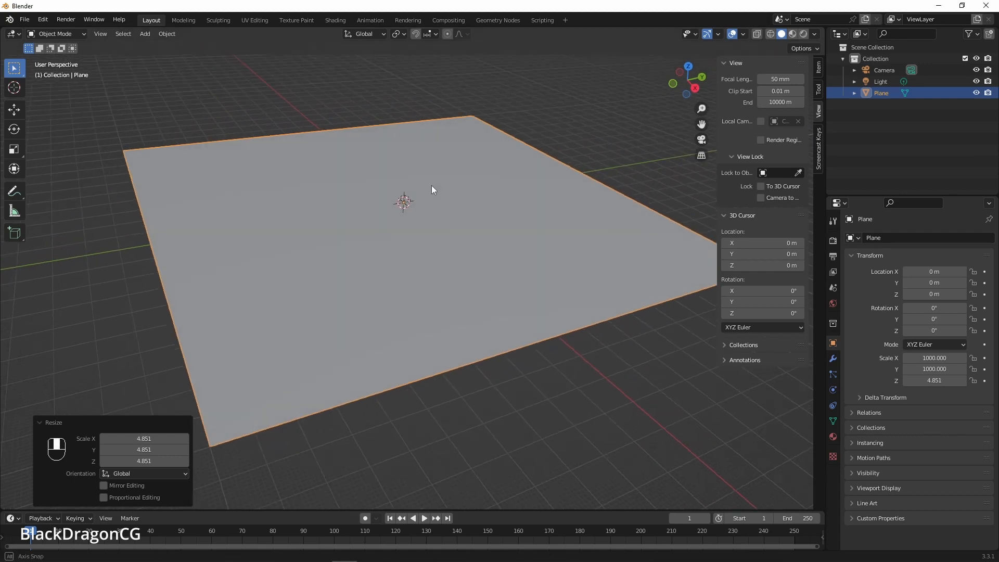
pyautogui.scroll(2, 347, 206)
pyautogui.scroll(-2, 348, 206)
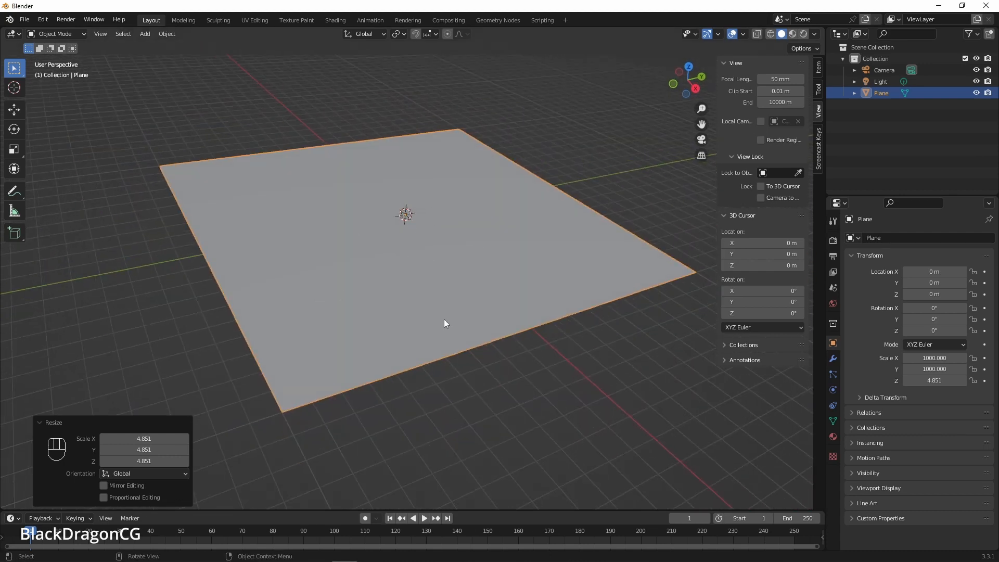
# Apply the scale transform to the selected plane.
pyautogui.click(435, 300)
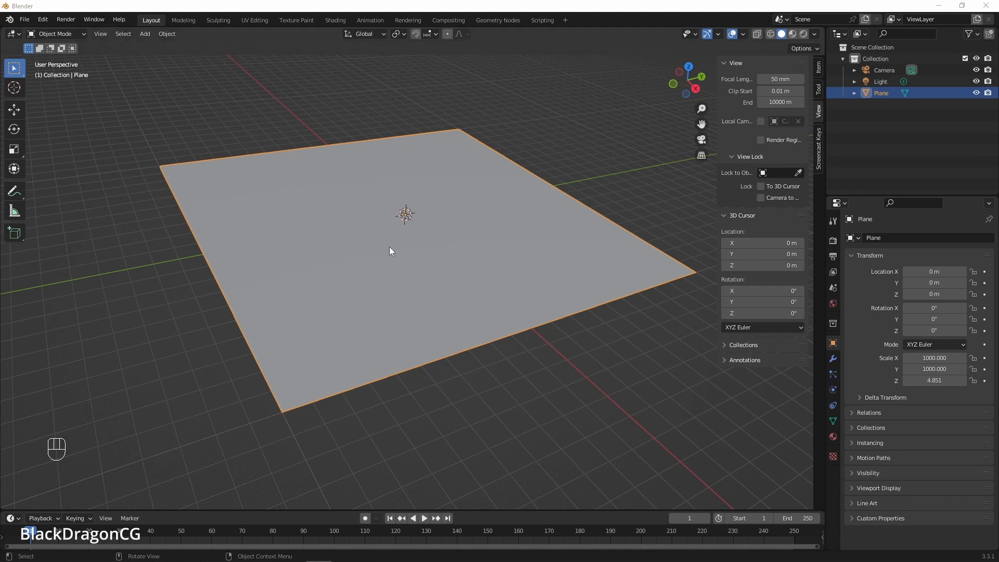
pyautogui.click(167, 34)
pyautogui.moveTo(172, 44)
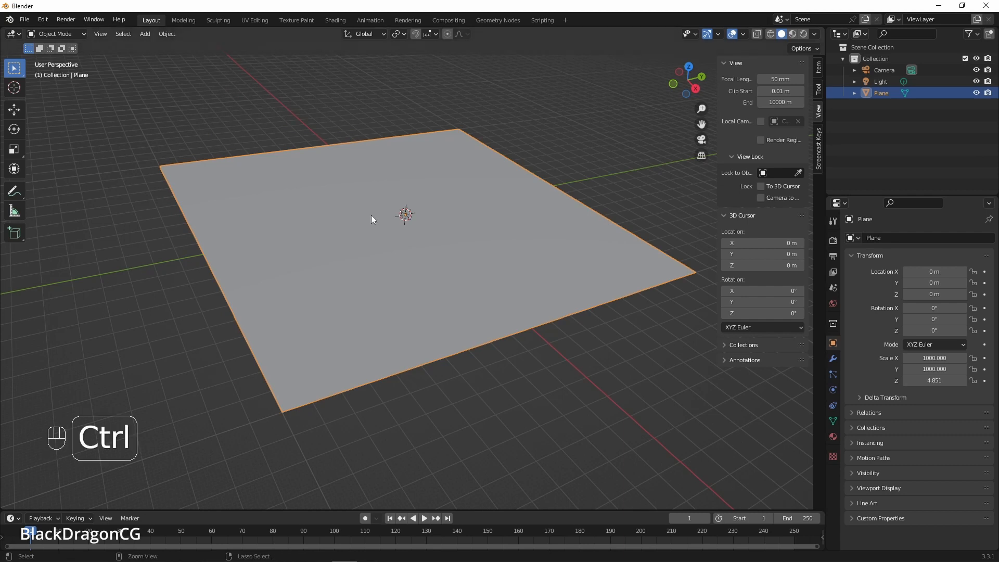
pyautogui.hotkey('ctrl', 'a')
pyautogui.click(350, 231)
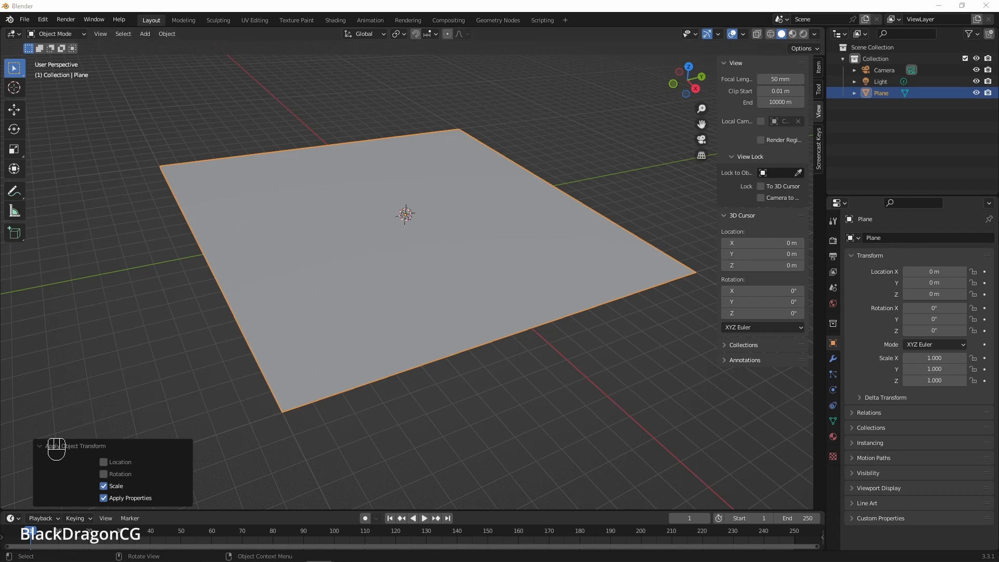
pyautogui.moveTo(402, 209); pyautogui.dragTo(392, 224, button='middle')
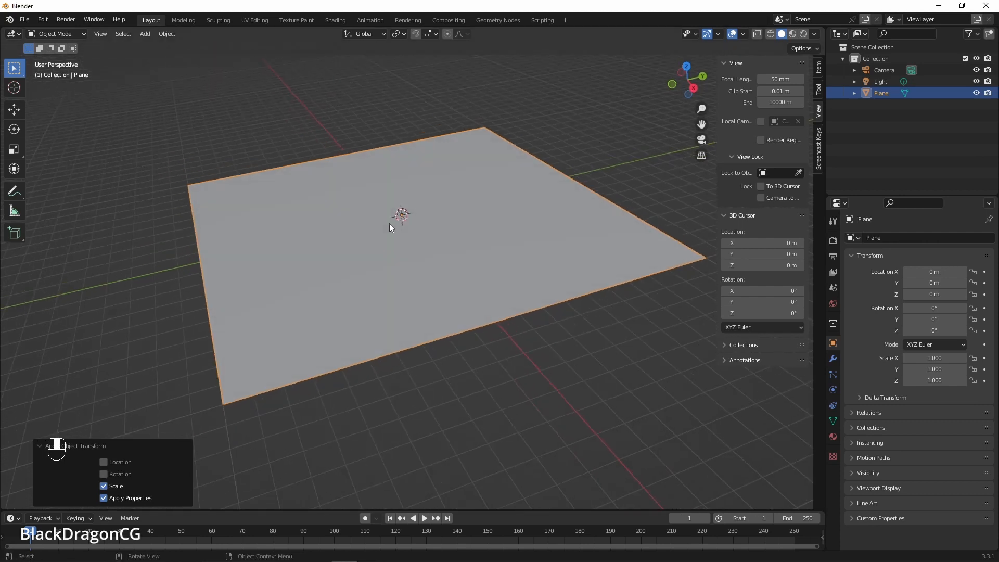
# Add a Displace modifier to the plane, set its coordinates to UV and create a new texture for it.
pyautogui.click(833, 359)
pyautogui.click(863, 238)
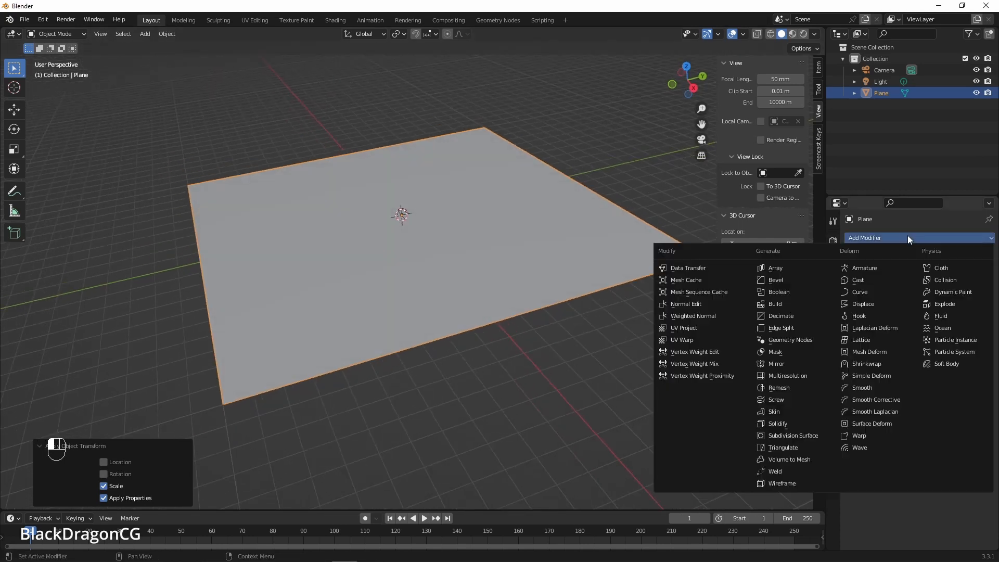
pyautogui.click(864, 299)
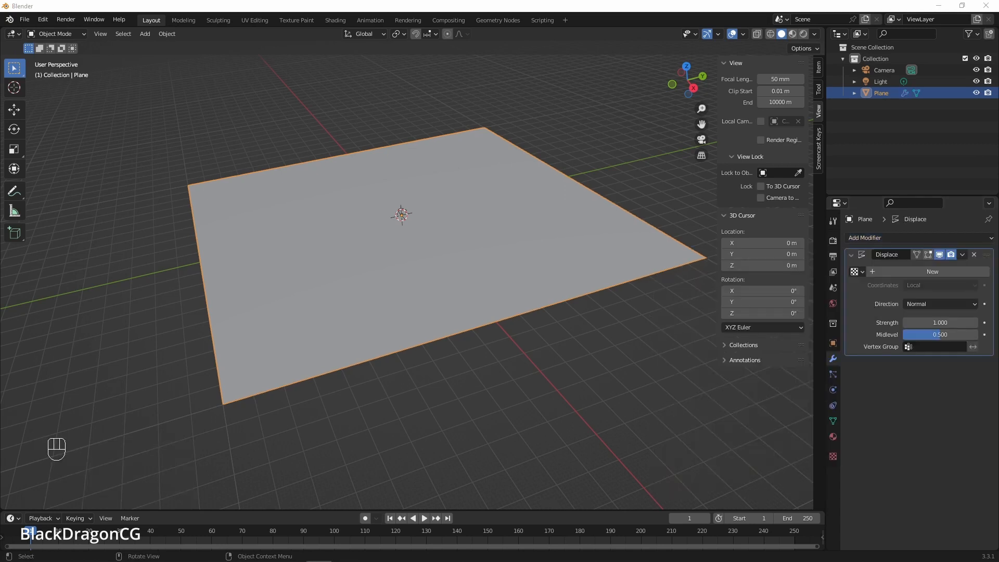
pyautogui.click(942, 285)
pyautogui.click(932, 338)
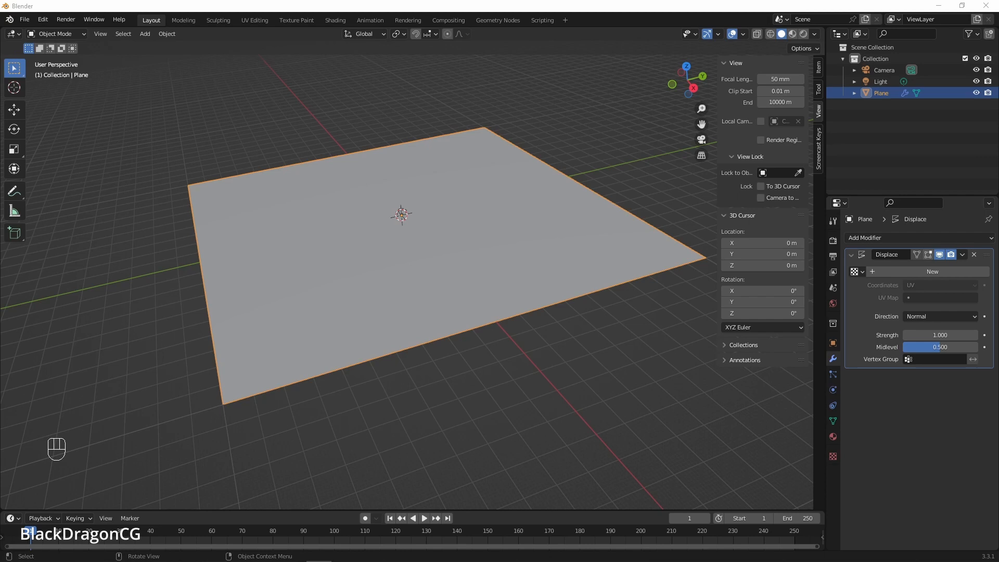
pyautogui.click(933, 271)
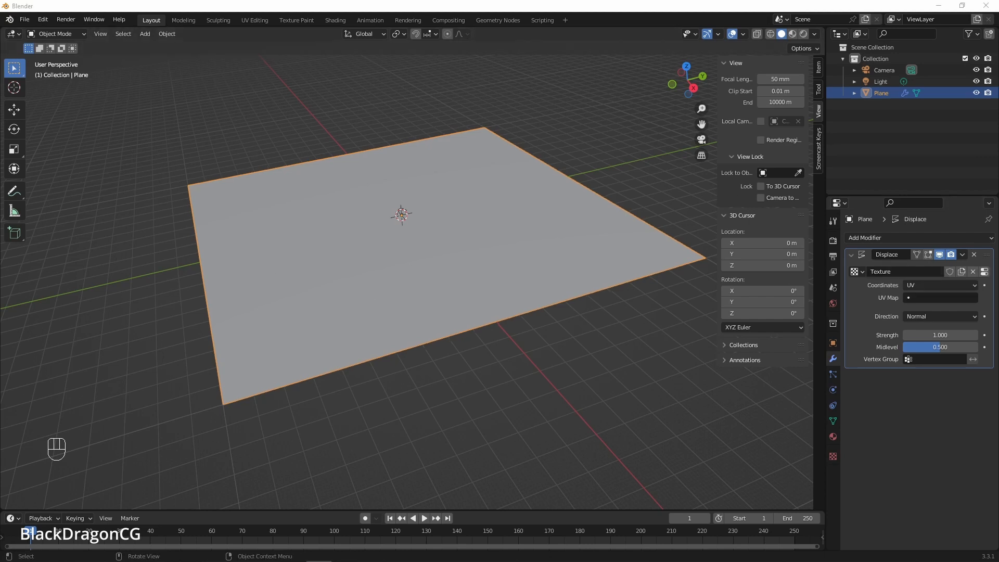
# Load Height Map_2048x2048.exr from D:\export world map\ as the displacement texture's image and check its color space.
pyautogui.click(833, 457)
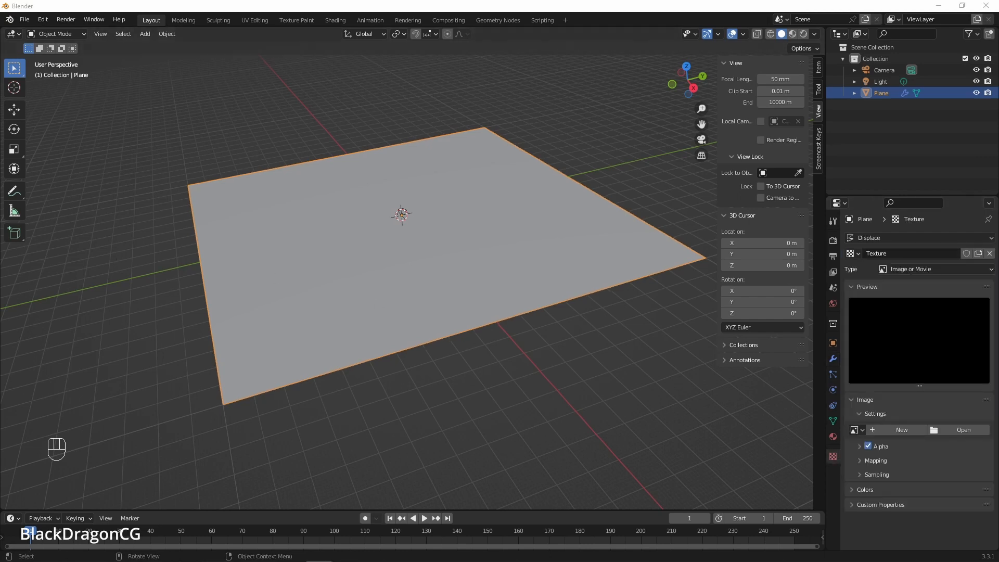
pyautogui.click(963, 430)
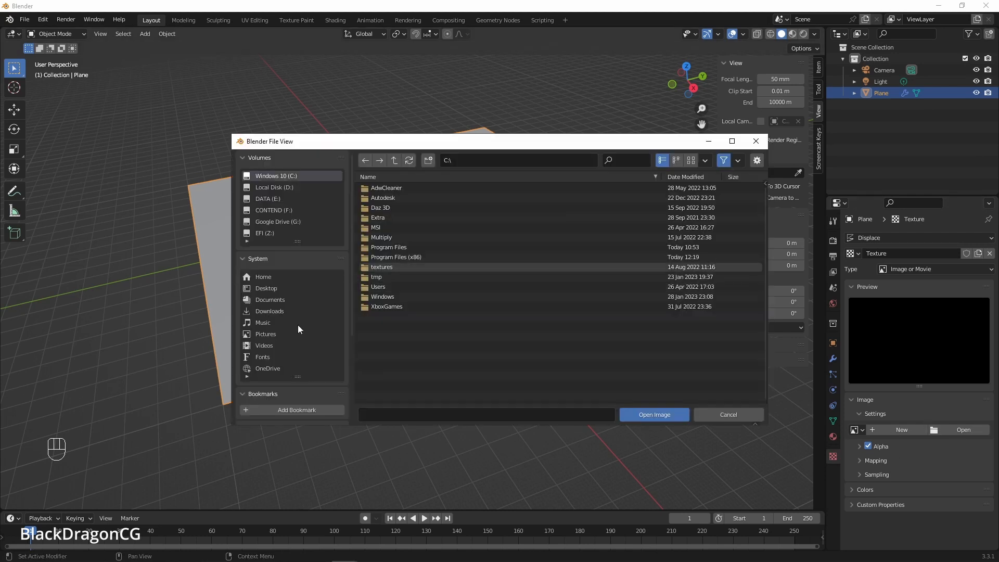
pyautogui.scroll(-5, 419, 318)
pyautogui.scroll(4, 416, 313)
pyautogui.doubleClick(401, 266)
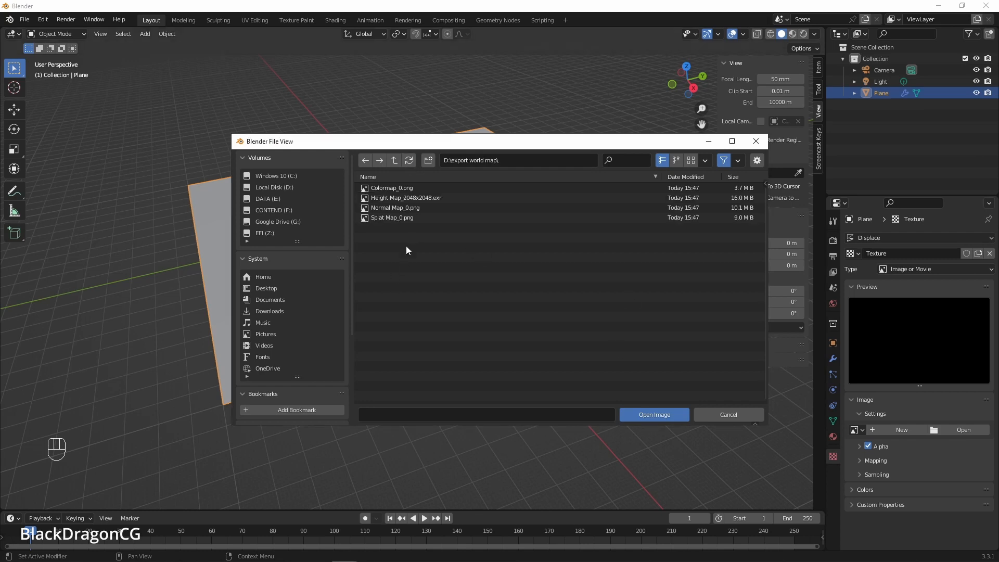
pyautogui.click(404, 198)
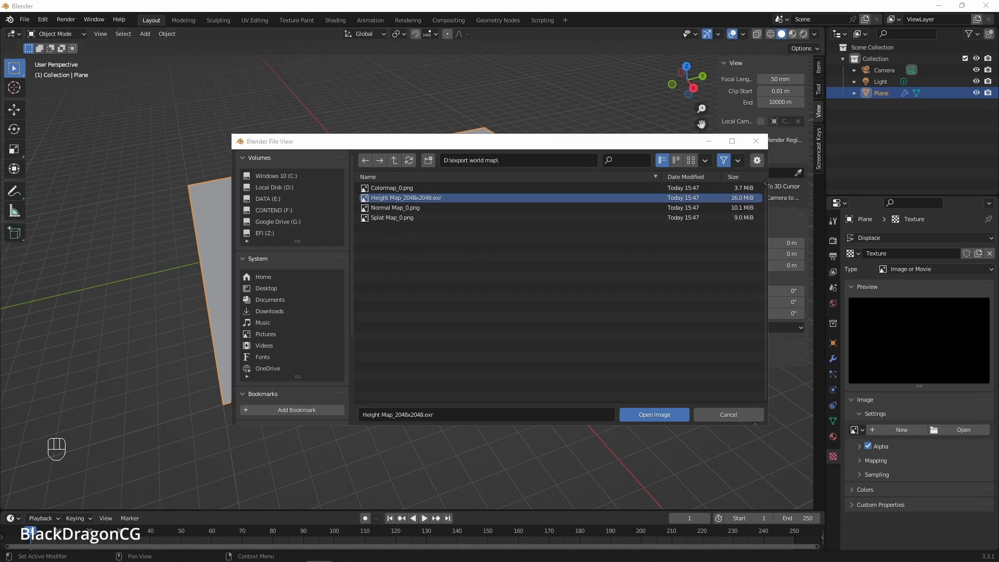
pyautogui.click(625, 415)
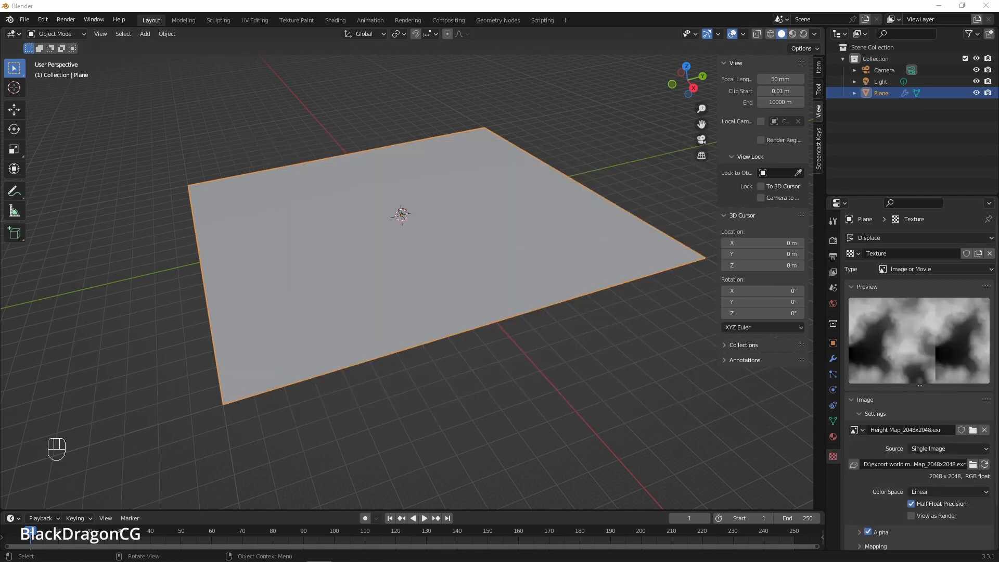
pyautogui.scroll(-1, 919, 339)
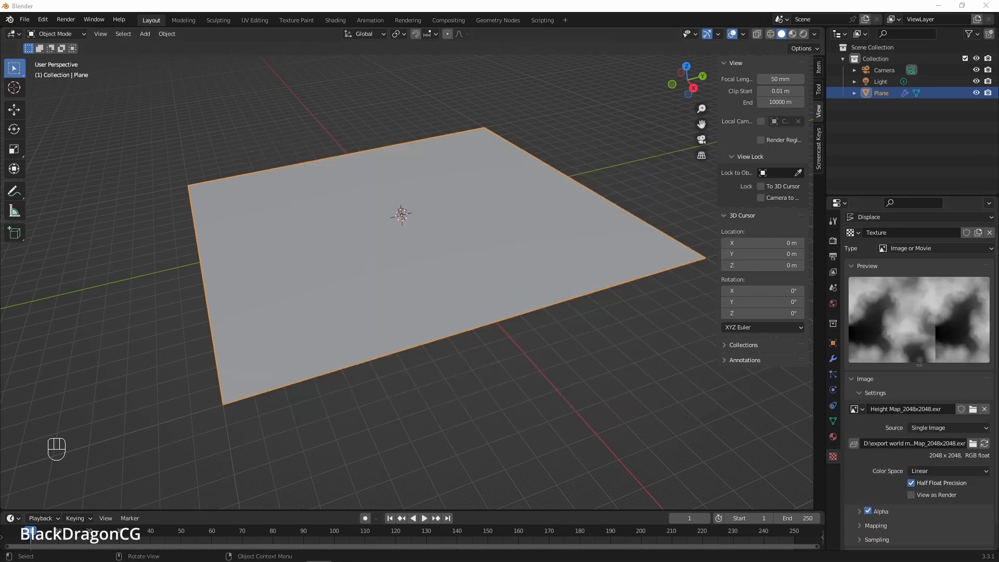
pyautogui.click(939, 471)
# Set the Displace modifier's strength to 100.
pyautogui.click(833, 359)
pyautogui.click(942, 334)
pyautogui.write('1')
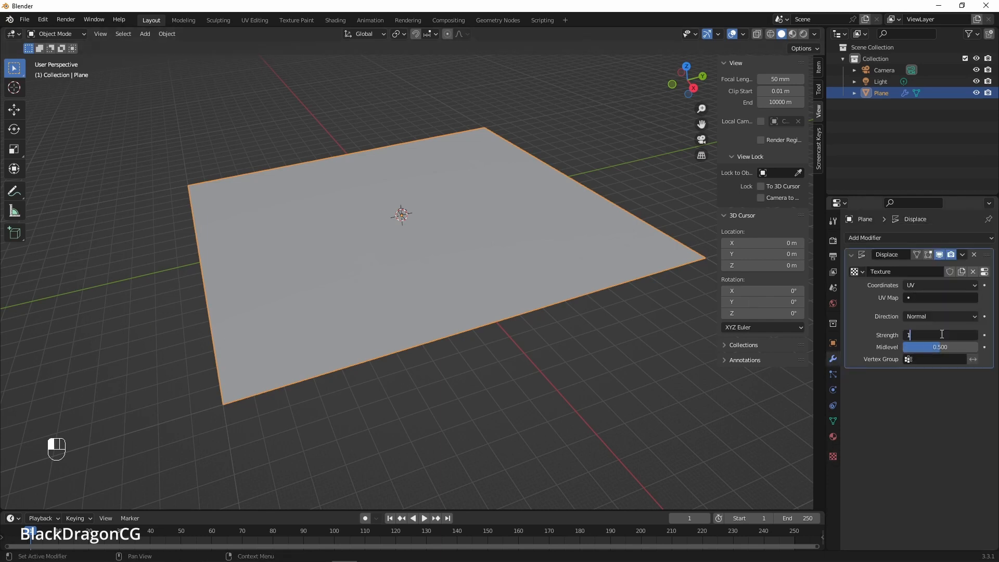
pyautogui.write('00')
pyautogui.press('Return')
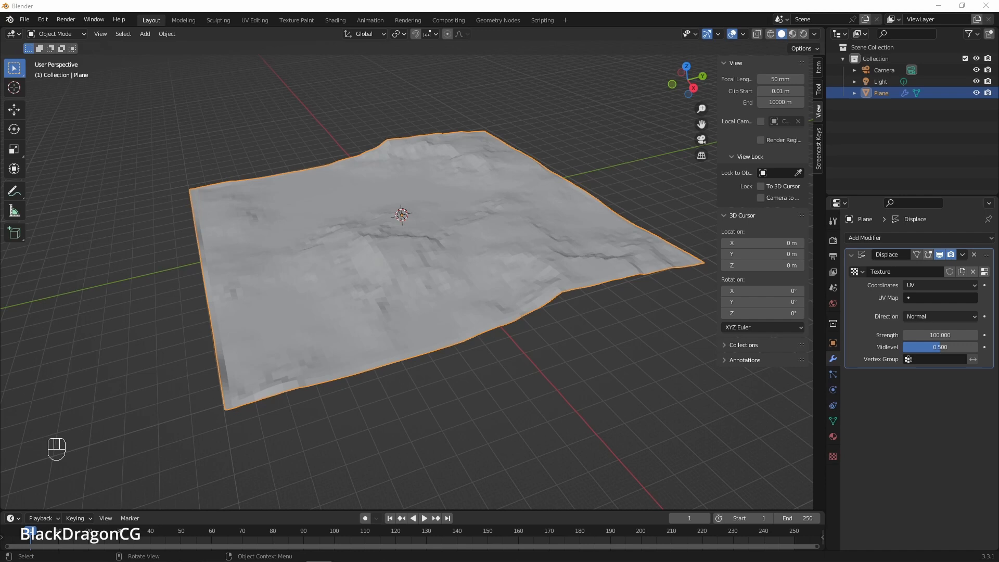
# Add a Subdivision Surface modifier and move it above the Displace modifier in the stack.
pyautogui.click(875, 238)
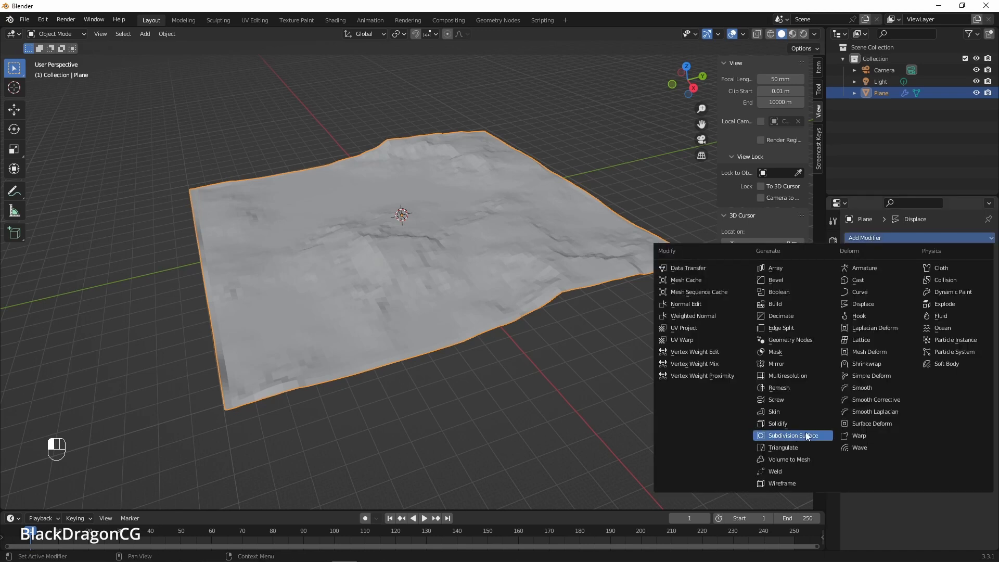
pyautogui.click(807, 436)
pyautogui.moveTo(853, 387); pyautogui.dragTo(853, 243)
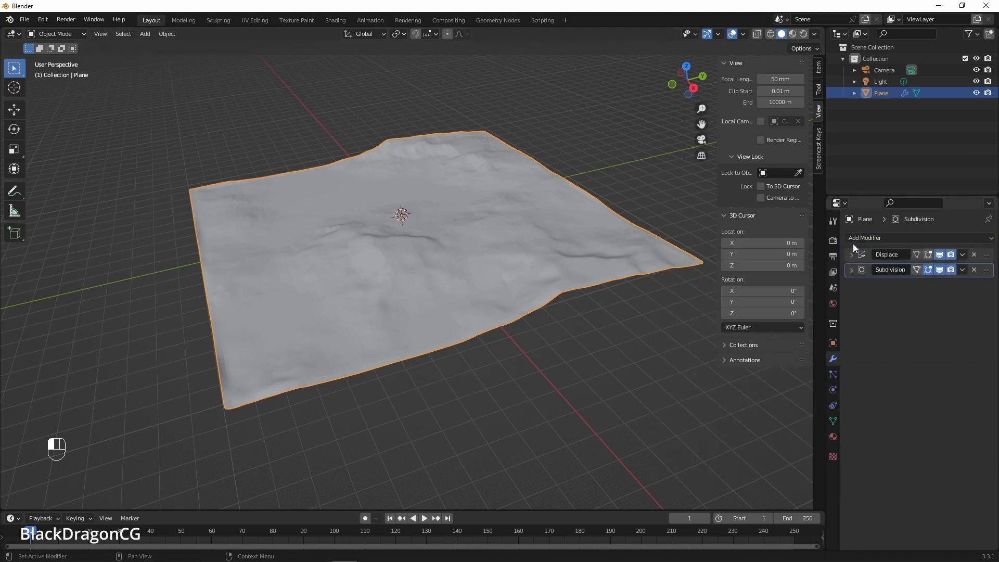
pyautogui.moveTo(987, 270); pyautogui.dragTo(987, 253)
pyautogui.click(851, 254)
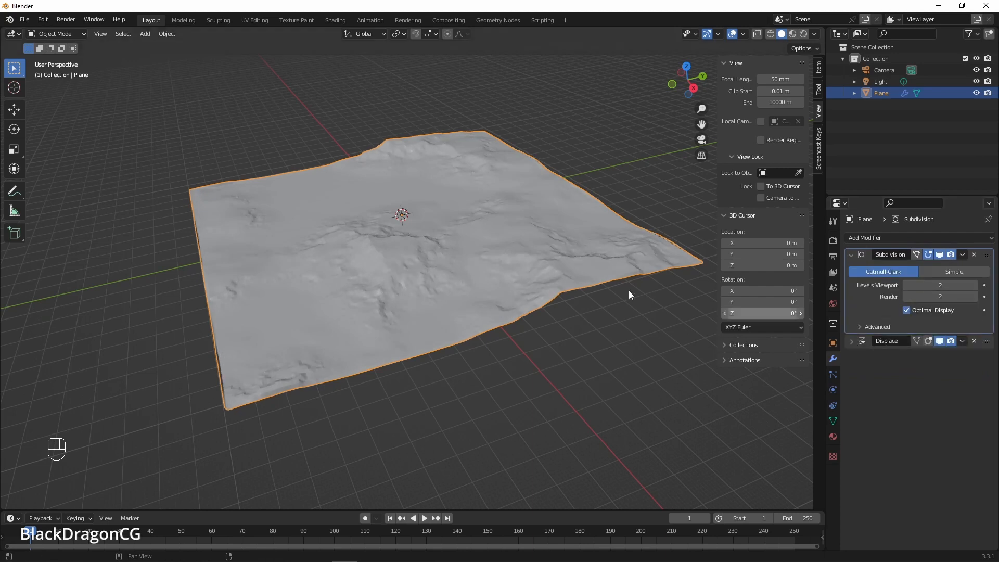
# Raise the Subdivision modifier's viewport level to 5 and expand the Displace settings.
pyautogui.scroll(4, 629, 294)
pyautogui.click(851, 341)
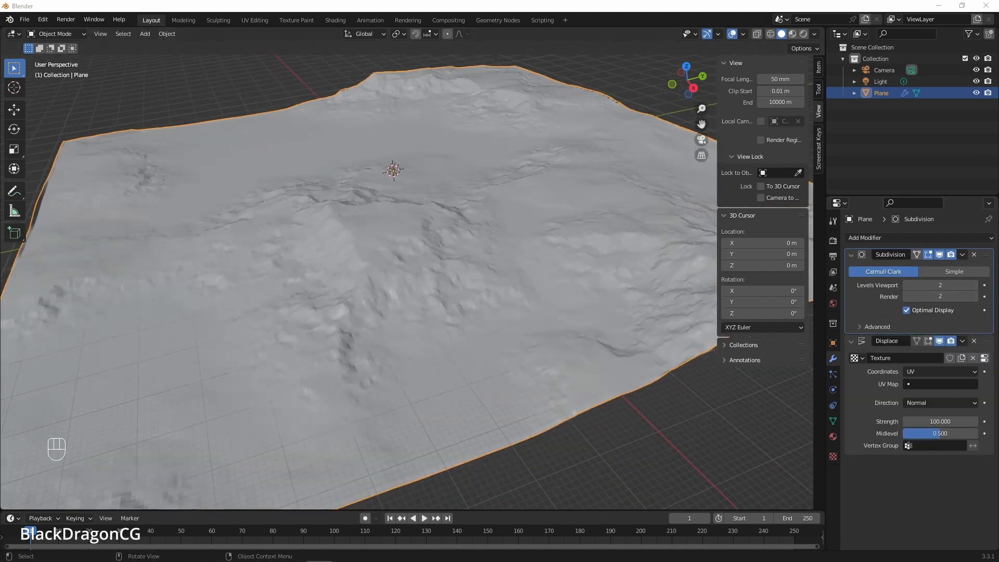
pyautogui.click(977, 286)
pyautogui.scroll(3, 341, 254)
pyautogui.scroll(-2, 341, 255)
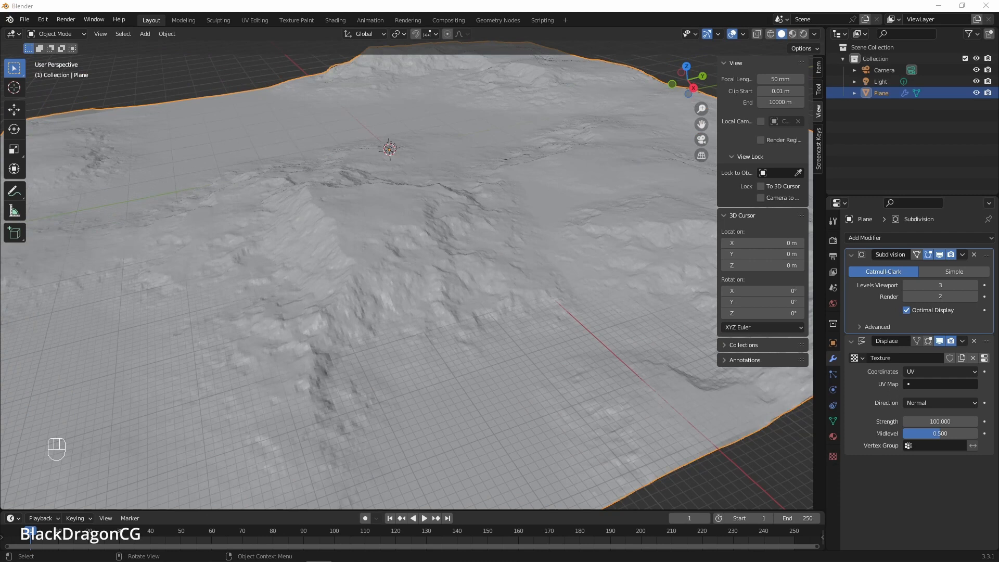
pyautogui.click(975, 286)
pyautogui.click(975, 285)
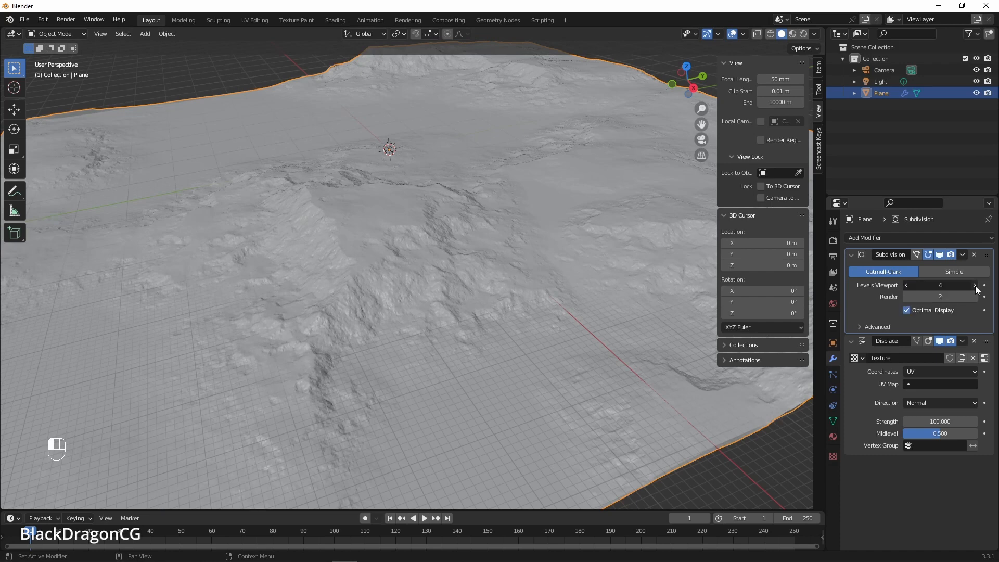
pyautogui.scroll(1, 385, 297)
pyautogui.scroll(-1, 385, 298)
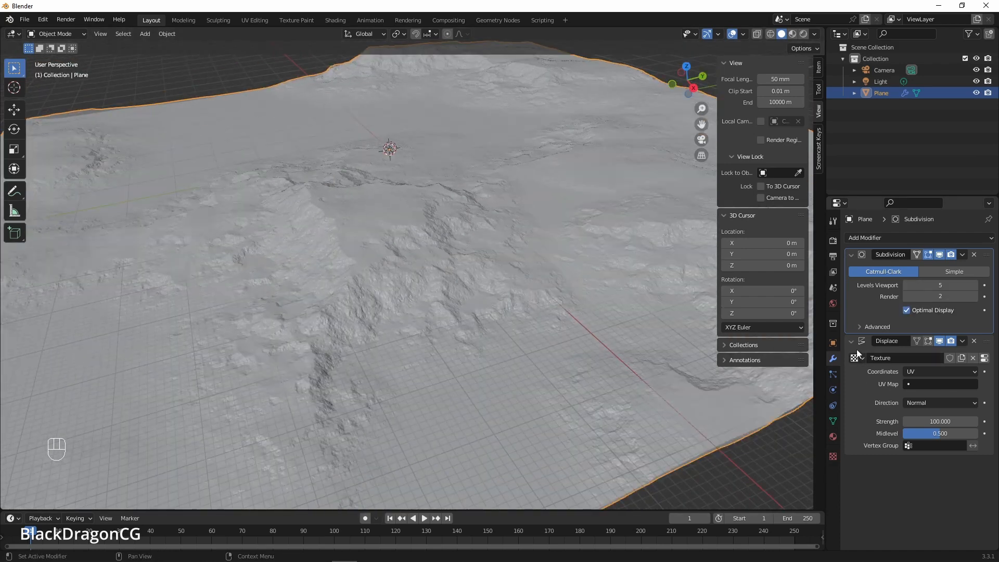
# Set the Displace modifier's strength to 200.
pyautogui.click(954, 423)
pyautogui.write('200')
pyautogui.press('Return')
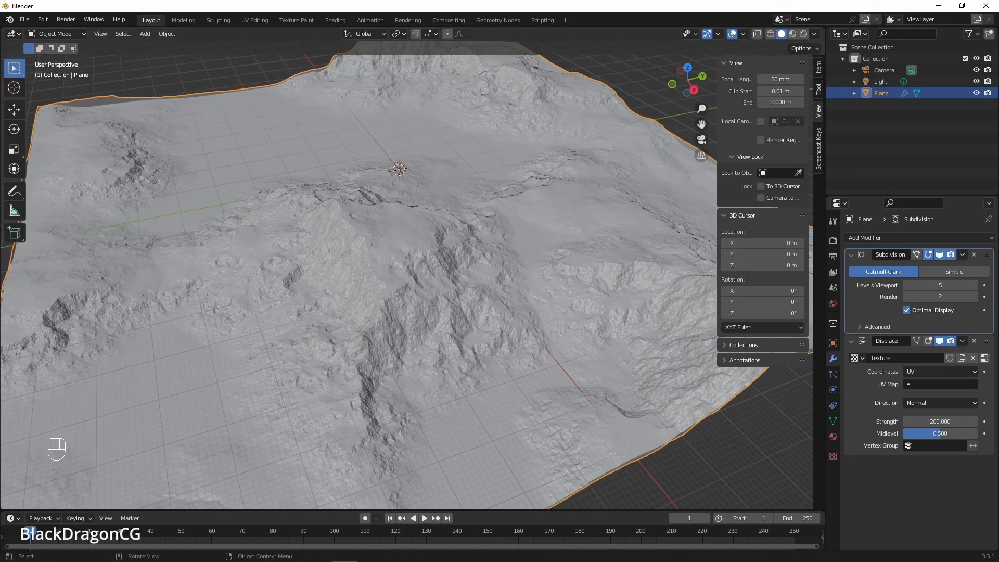
# Increase the Displace strength to 400 and inspect the terrain's relief.
pyautogui.hotkey('alt', 'Tab')
pyautogui.doubleClick(938, 420)
pyautogui.write('400')
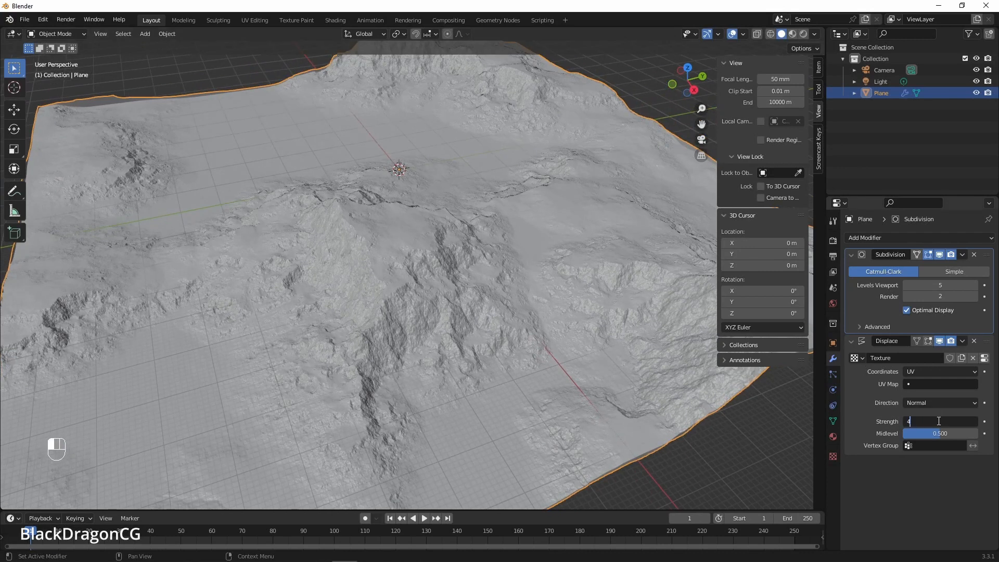
pyautogui.press('Return')
pyautogui.moveTo(409, 239); pyautogui.dragTo(448, 312, button='middle')
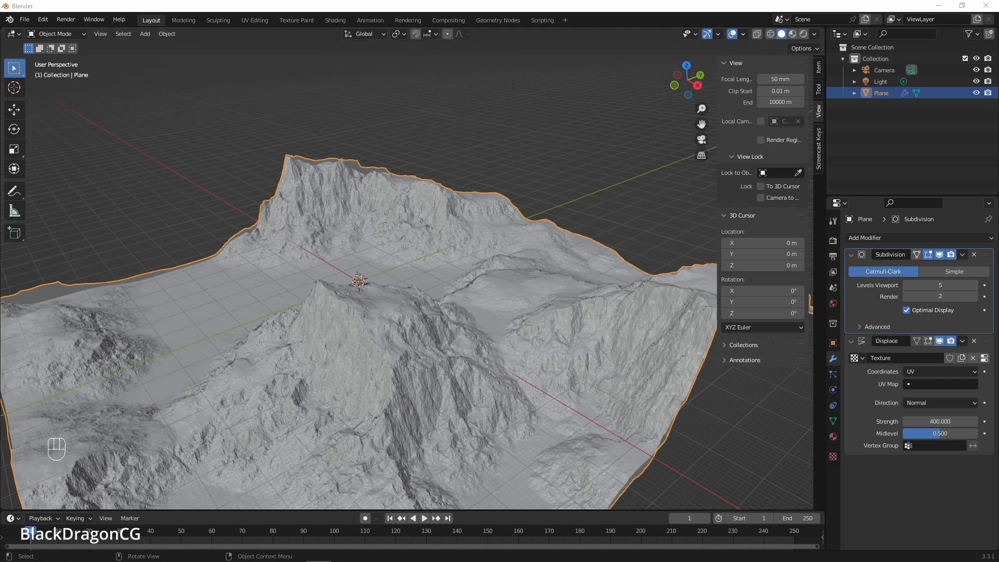
pyautogui.scroll(-3, 401, 349)
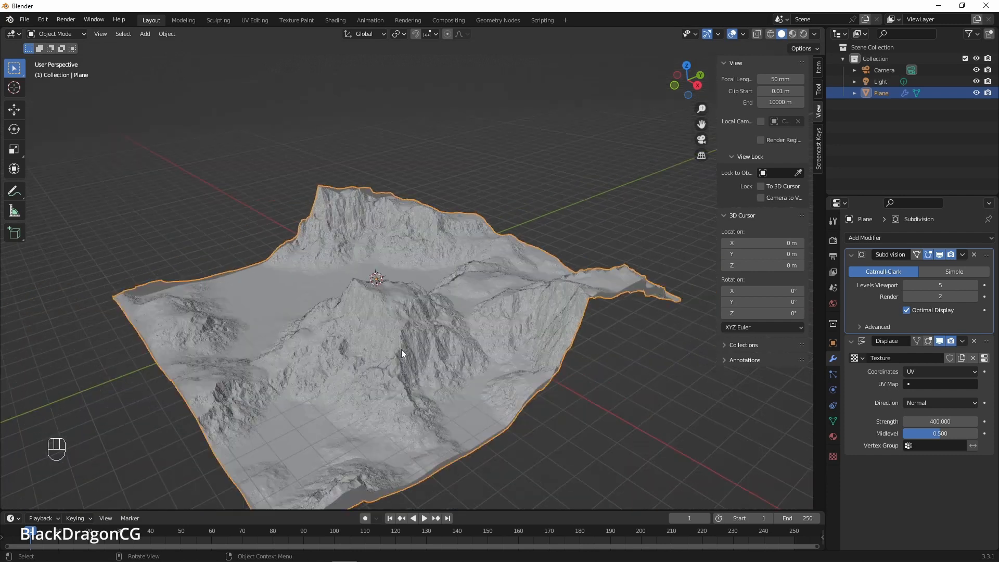
pyautogui.scroll(2, 401, 349)
# Hide the X and Y axis lines and the floor grid in the 3D view.
pyautogui.click(743, 33)
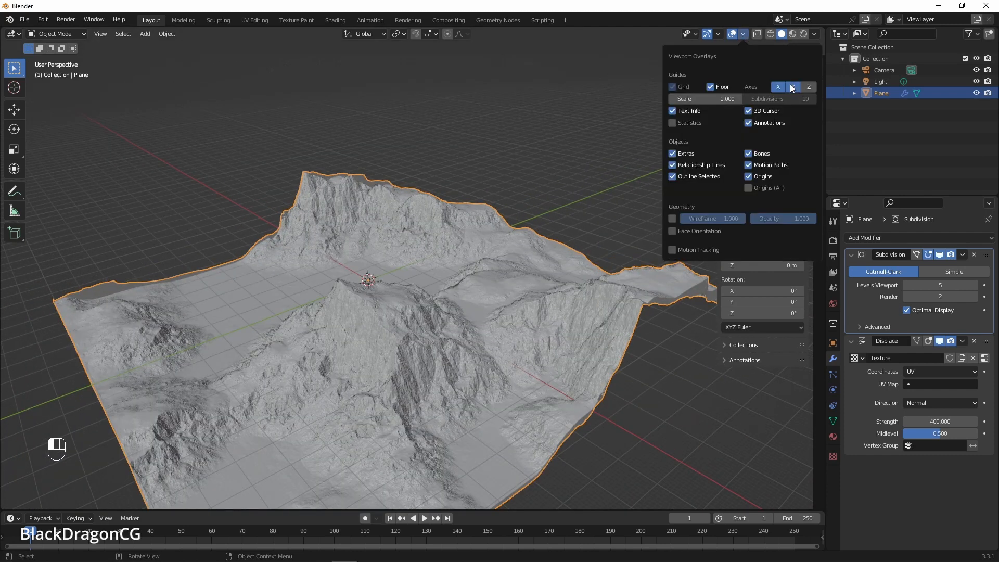
pyautogui.click(792, 87)
pyautogui.click(792, 87)
pyautogui.click(792, 87)
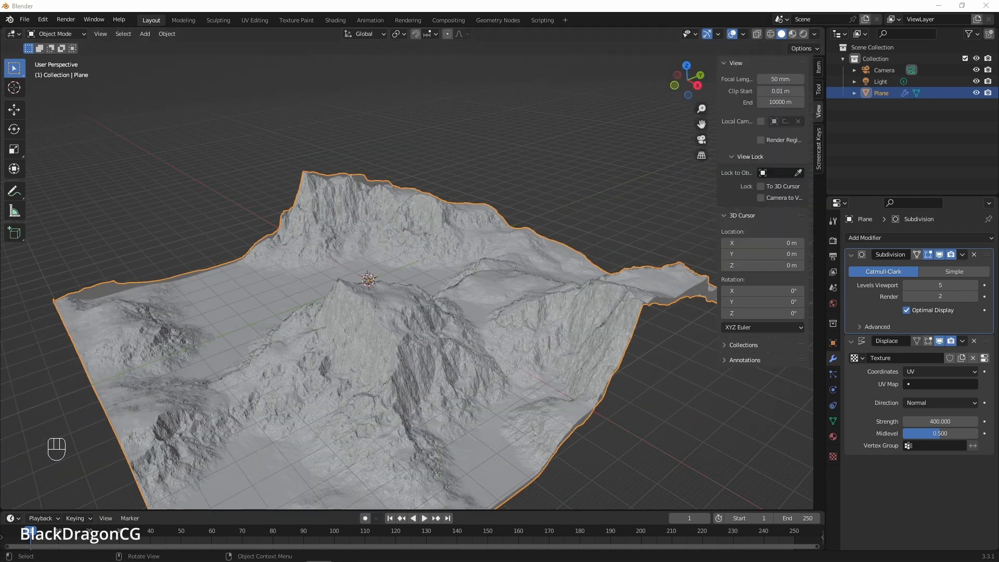
pyautogui.click(741, 34)
pyautogui.click(713, 87)
pyautogui.click(713, 86)
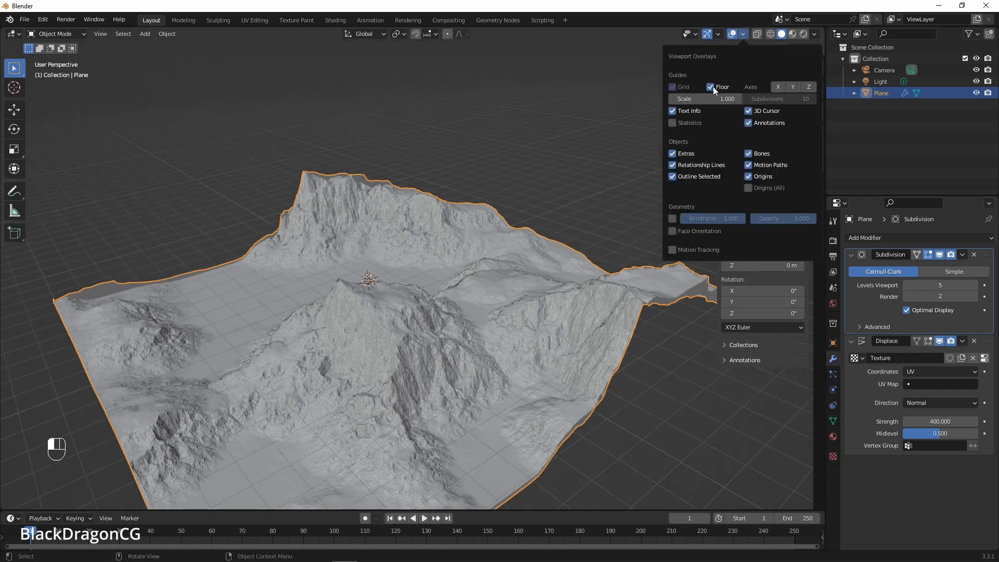
pyautogui.click(713, 87)
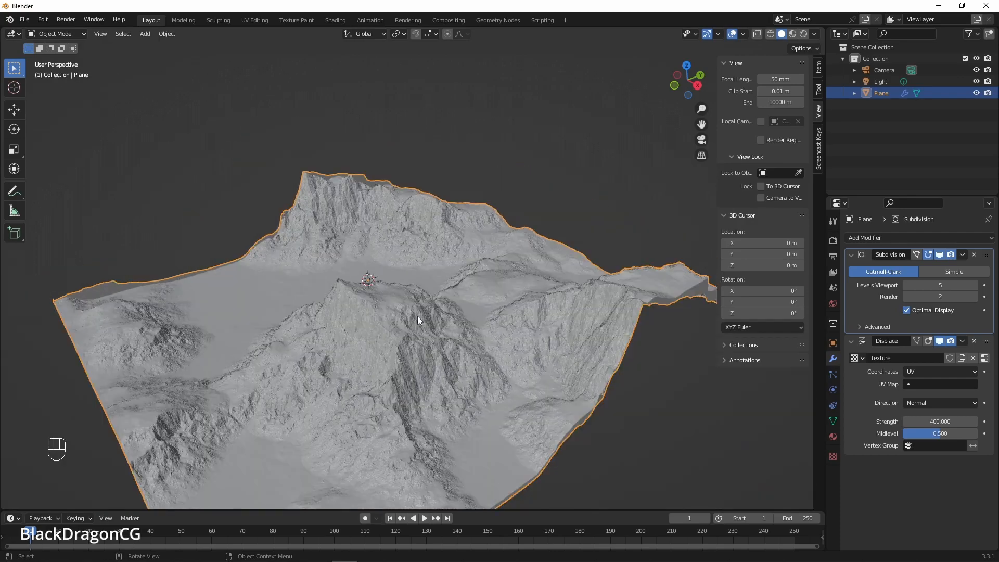
# Try a Displace strength of 500 and view the mountain from a lower angle.
pyautogui.moveTo(417, 317); pyautogui.dragTo(495, 322, button='middle')
pyautogui.scroll(3, 365, 345)
pyautogui.keyDown('shift'); pyautogui.moveTo(622, 333); pyautogui.dragTo(490, 298, button='middle'); pyautogui.keyUp('shift')
pyautogui.doubleClick(943, 420)
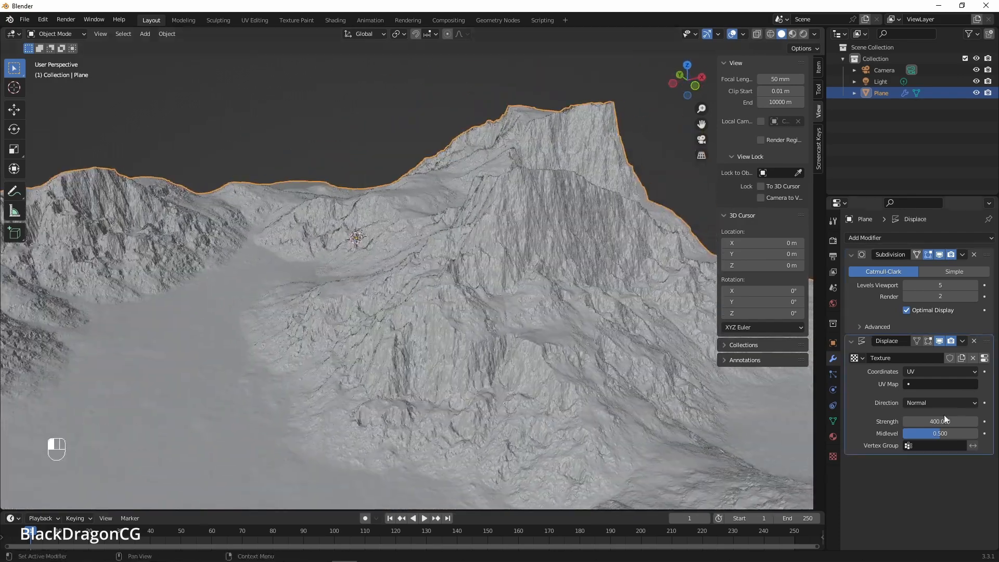
pyautogui.write('500')
pyautogui.press('Return')
pyautogui.moveTo(520, 218); pyautogui.dragTo(395, 333, button='middle')
# Set the Displace modifier's strength to 350.
pyautogui.doubleClick(943, 422)
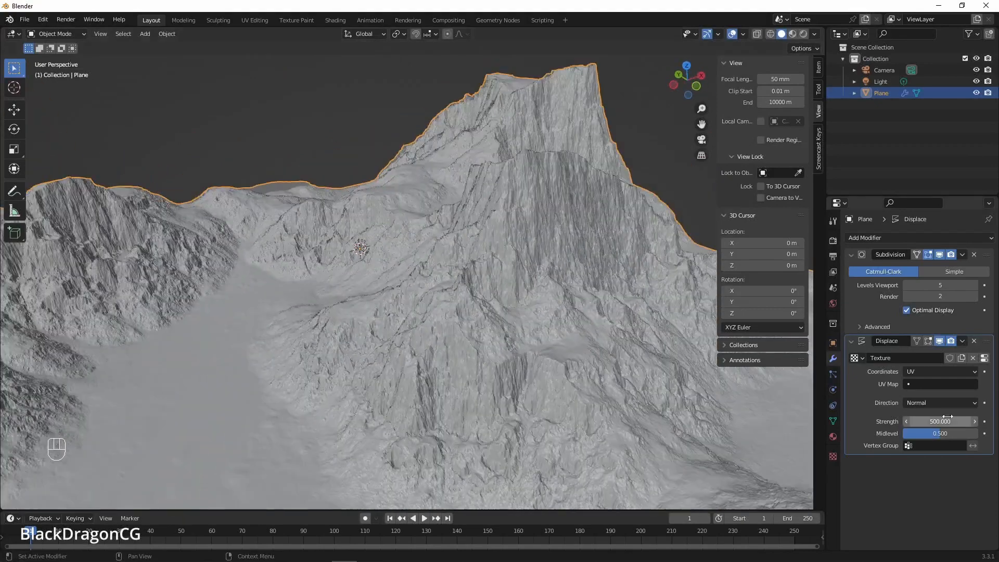
pyautogui.write('550')
pyautogui.press('Return')
pyautogui.scroll(-6, 432, 276)
pyautogui.scroll(6, 432, 276)
pyautogui.moveTo(432, 276); pyautogui.dragTo(463, 325, button='middle')
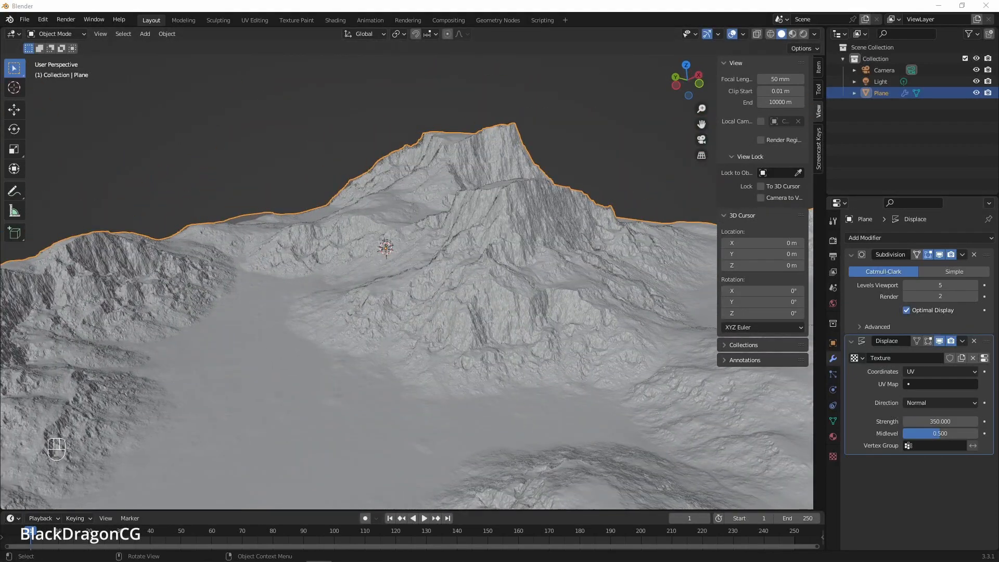
# Apply smooth shading to the terrain and show its mesh Normals settings.
pyautogui.rightClick(320, 250)
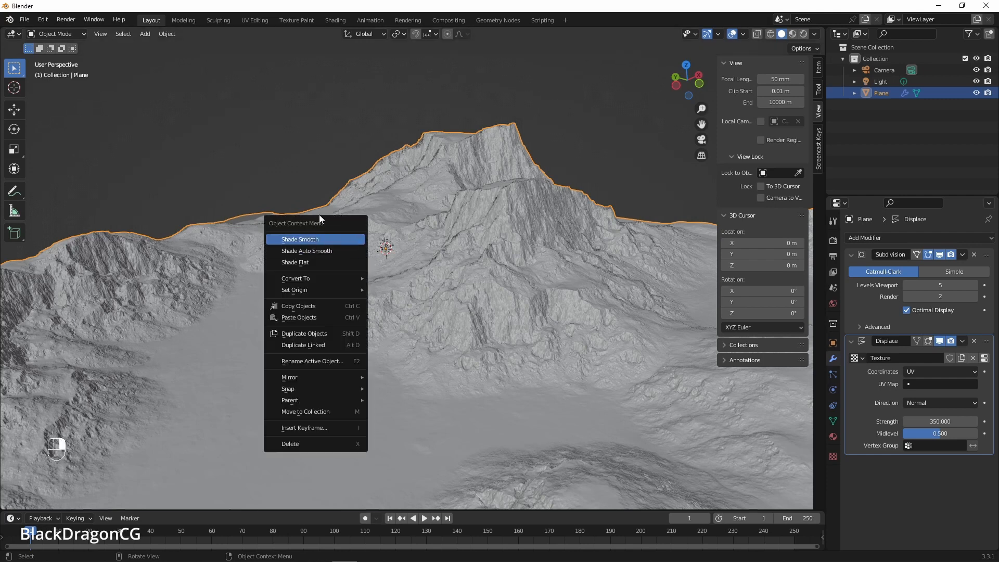
pyautogui.click(319, 223)
pyautogui.scroll(2, 324, 238)
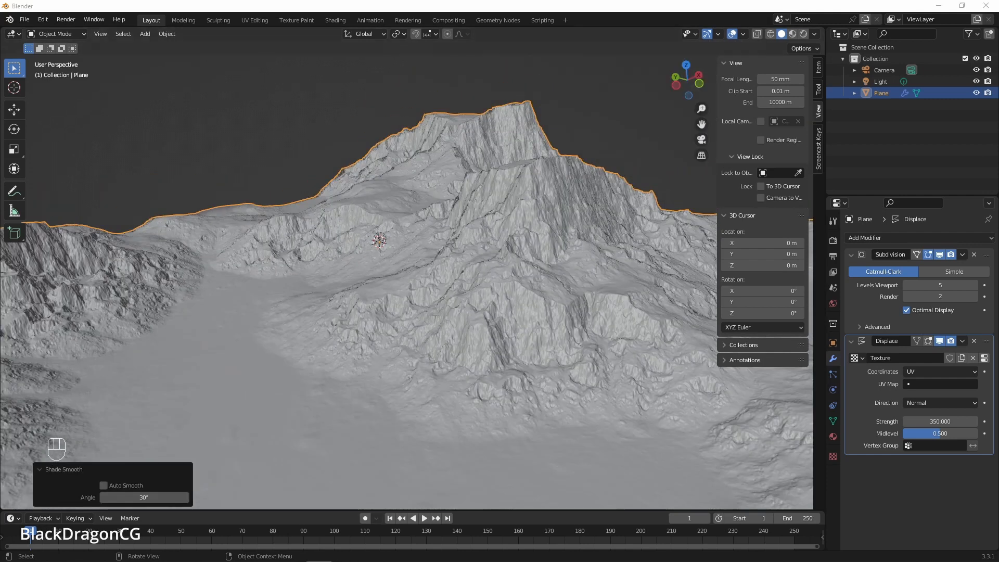
pyautogui.click(833, 420)
pyautogui.click(854, 464)
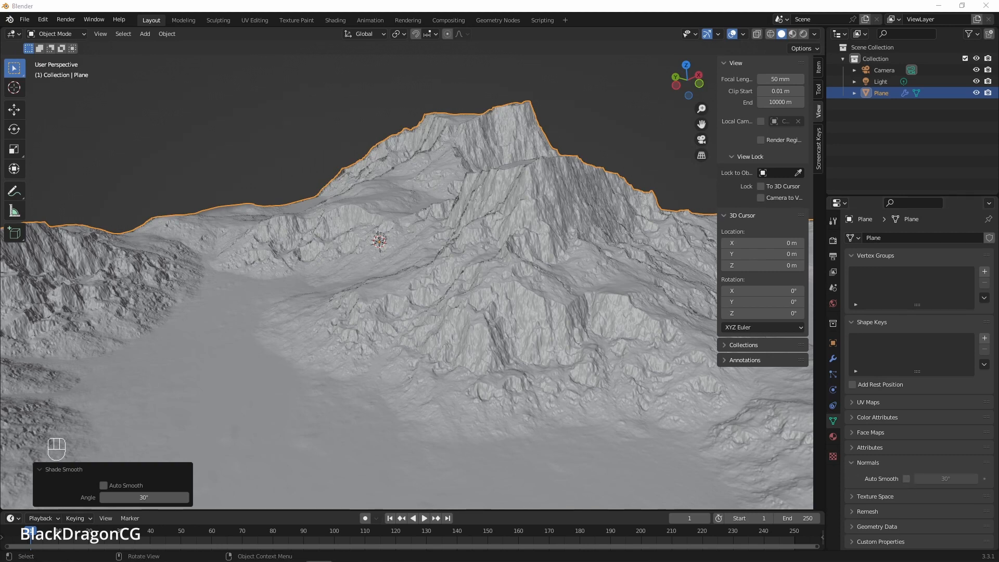
# Enable Ambient Occlusion in the Eevee render settings and expand its options.
pyautogui.click(833, 240)
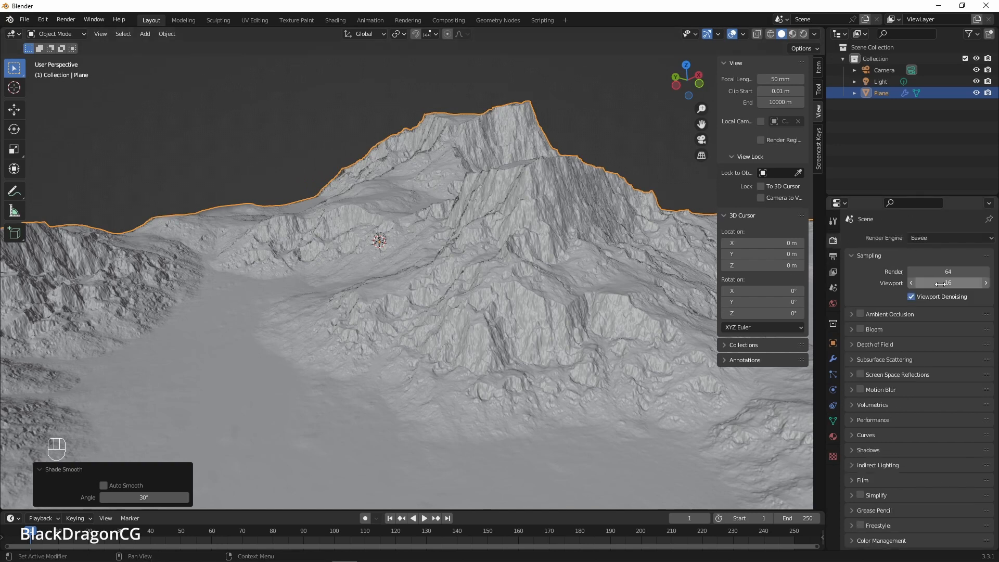
pyautogui.click(855, 315)
pyautogui.click(860, 314)
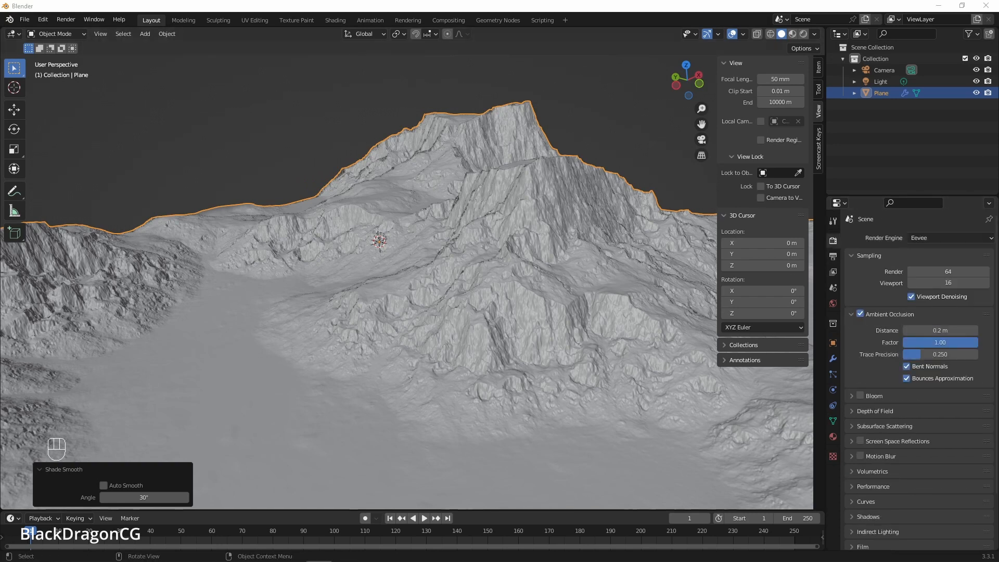
# Set the Ambient Occlusion distance to 2 m and its factor to 2.
pyautogui.click(941, 331)
pyautogui.write('2')
pyautogui.press('Return')
pyautogui.click(945, 343)
pyautogui.write('2')
pyautogui.press('Return')
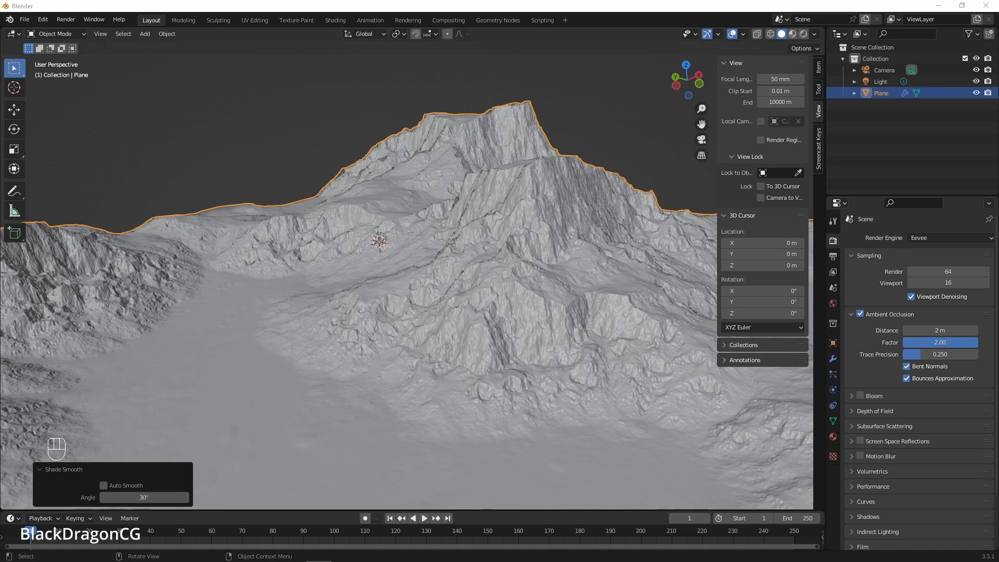
# Show the terrain in rendered viewport shading with Scene World lighting turned off.
pyautogui.click(814, 35)
pyautogui.click(815, 34)
pyautogui.click(803, 34)
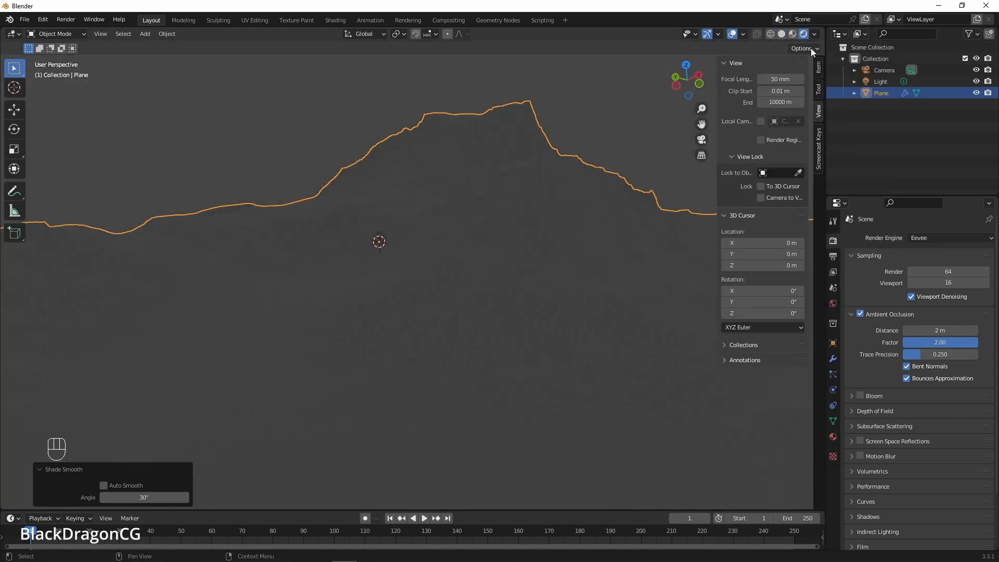
pyautogui.click(815, 34)
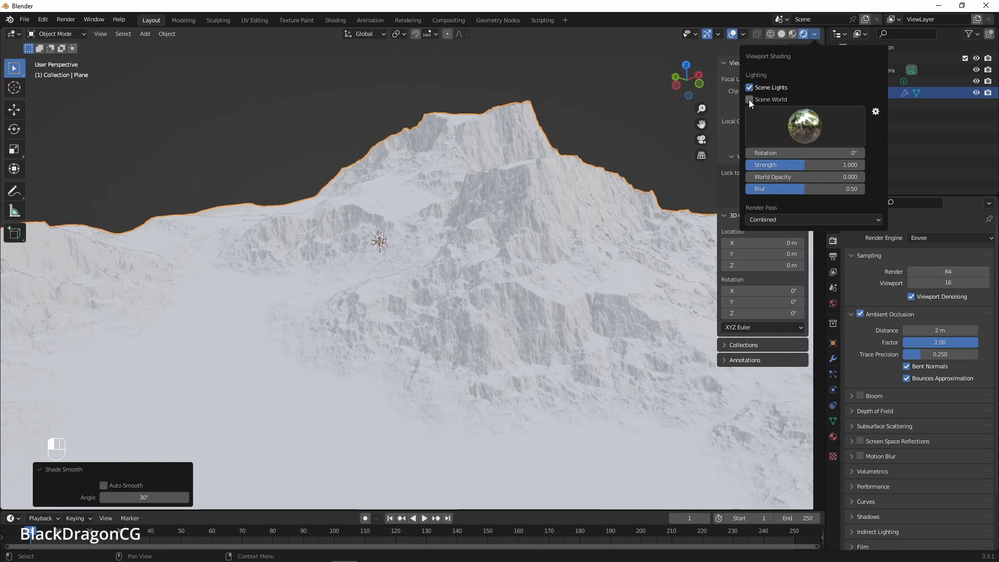
pyautogui.click(750, 99)
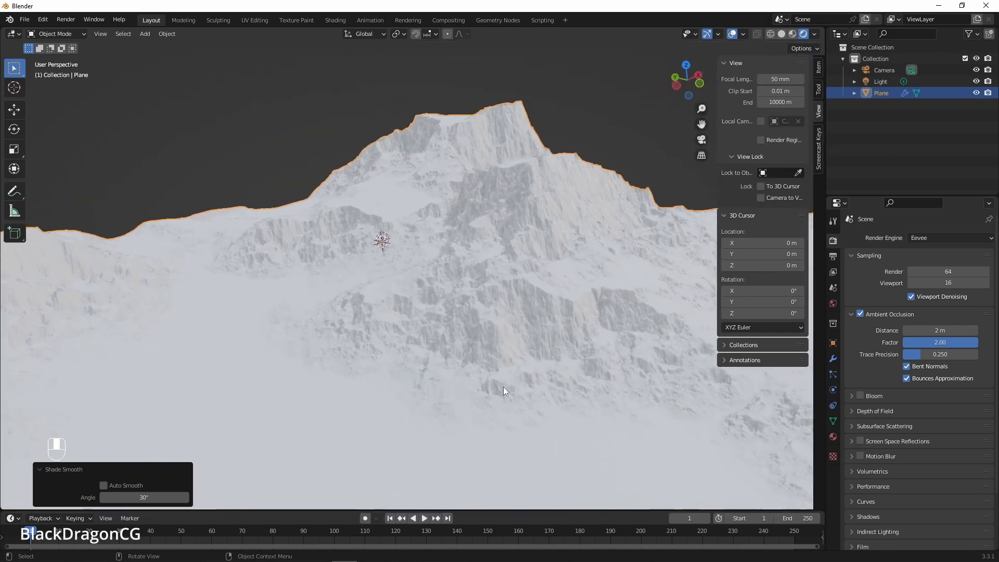
pyautogui.moveTo(504, 388); pyautogui.dragTo(219, 354, button='middle')
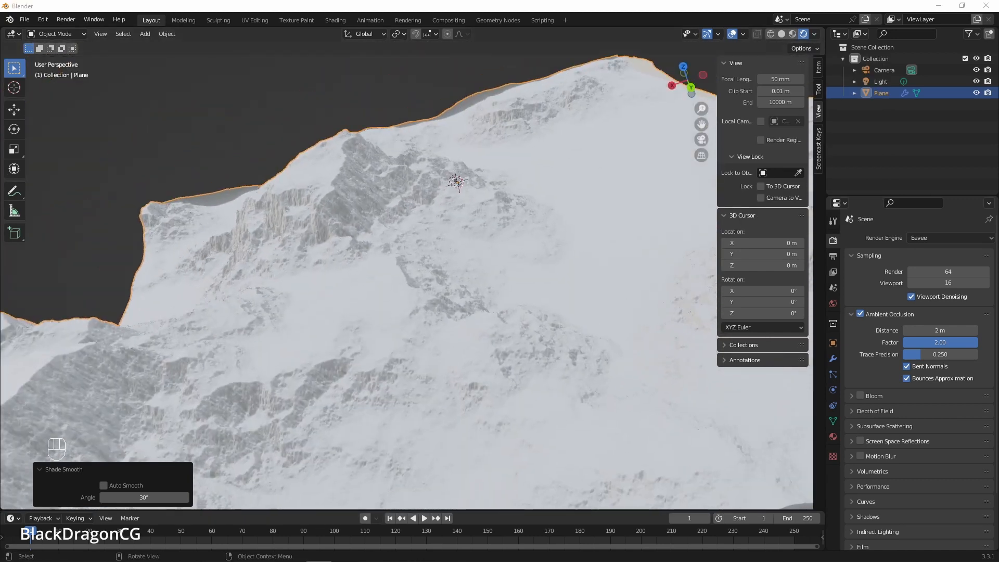
# Light the rendered viewport with the last HDRI in the studio light choices and inspect the terrain under it.
pyautogui.click(815, 34)
pyautogui.click(805, 125)
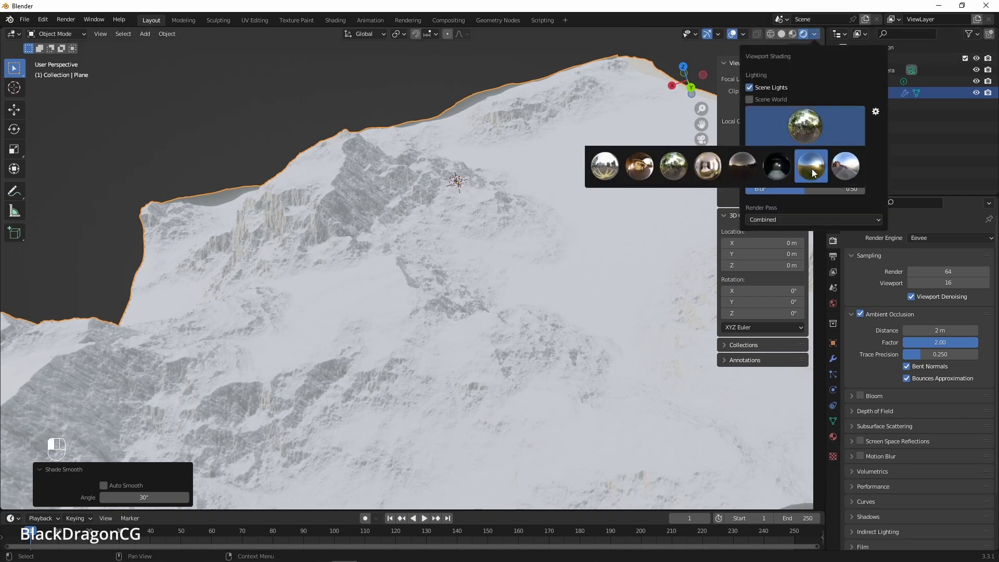
pyautogui.click(846, 167)
pyautogui.scroll(5, 345, 294)
pyautogui.moveTo(345, 294); pyautogui.dragTo(421, 320, button='middle')
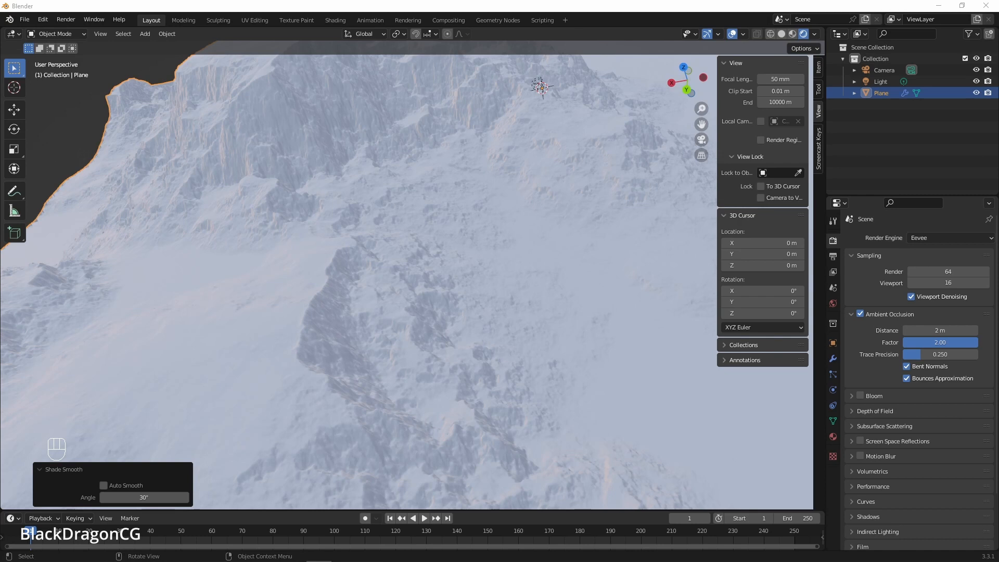
pyautogui.scroll(-6, 429, 269)
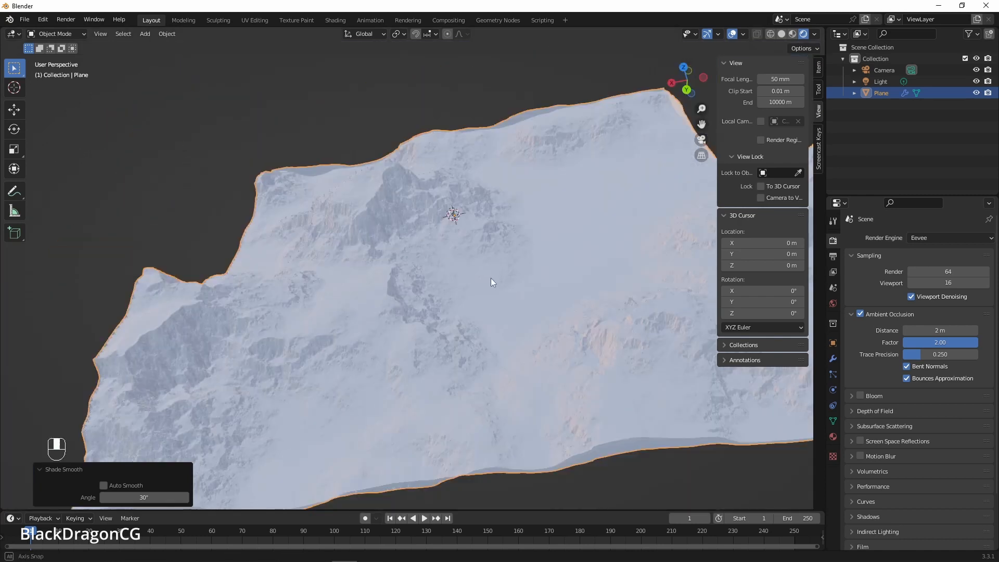
pyautogui.moveTo(491, 278); pyautogui.dragTo(417, 255, button='middle')
# Enter Edit Mode on the terrain plane and replace circle selection with the Tweak selection tool.
pyautogui.click(482, 232)
pyautogui.press('Tab')
pyautogui.scroll(-1, 572, 229)
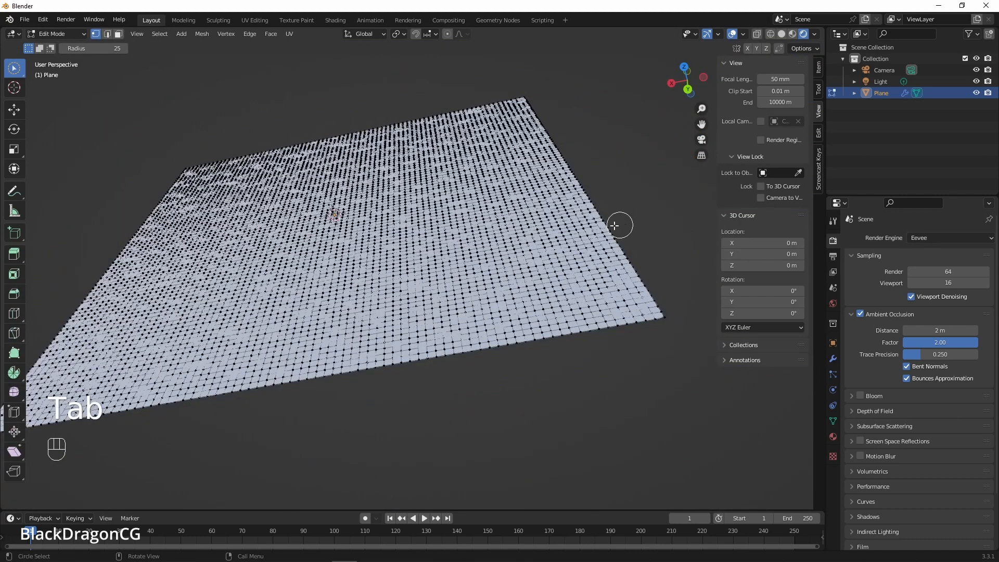
pyautogui.press('Escape')
pyautogui.click(591, 215)
pyautogui.press('Escape')
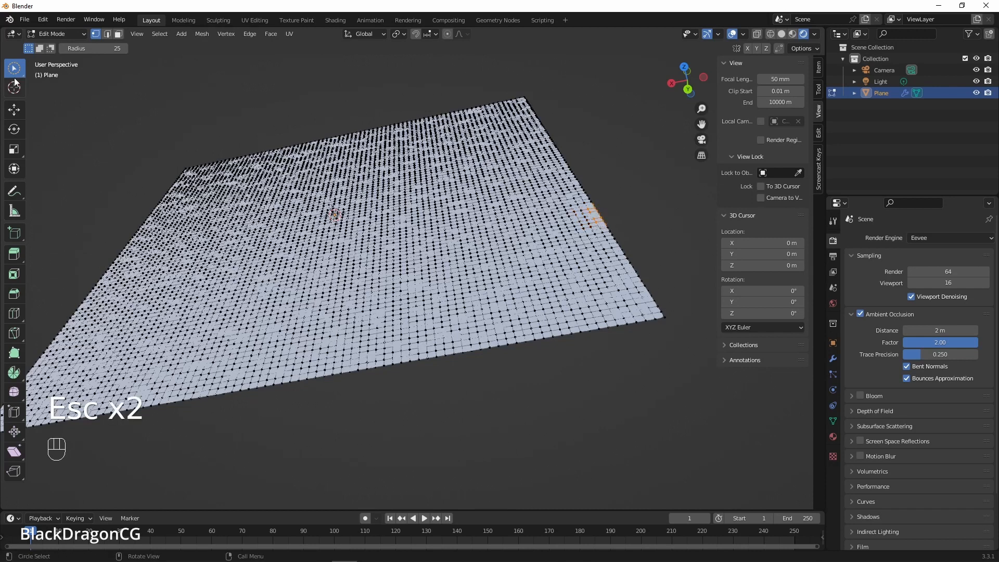
pyautogui.moveTo(15, 74); pyautogui.dragTo(55, 99)
pyautogui.moveTo(17, 69); pyautogui.dragTo(55, 72)
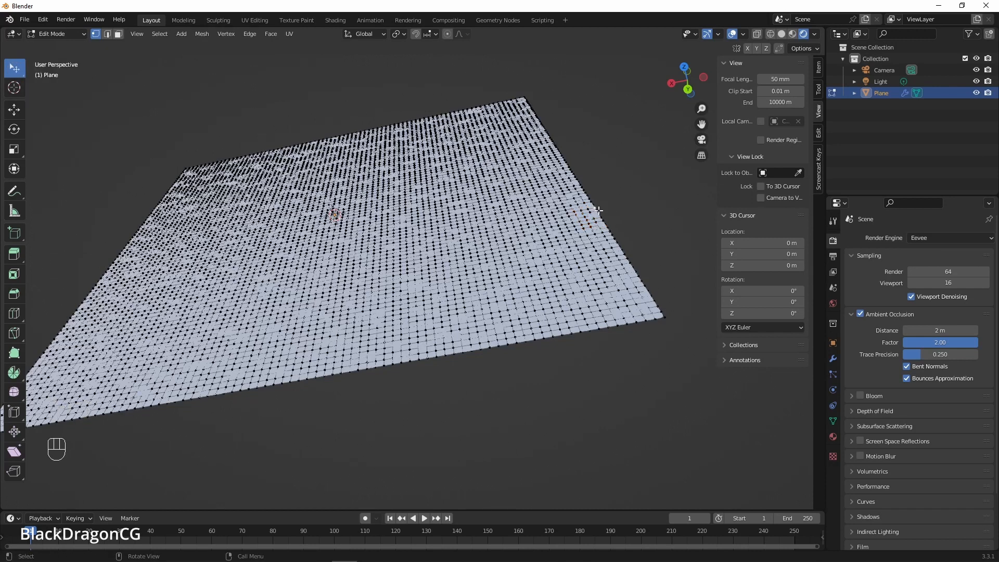
# Select the outer edge loops along all four sides of the plane.
pyautogui.keyDown('alt'); pyautogui.click(598, 213); pyautogui.keyUp('alt')
pyautogui.keyDown('alt'); pyautogui.keyDown('shift'); pyautogui.click(507, 344); pyautogui.keyUp('shift'); pyautogui.keyUp('alt')
pyautogui.keyDown('alt'); pyautogui.keyDown('shift'); pyautogui.click(36, 362); pyautogui.keyUp('shift'); pyautogui.keyUp('alt')
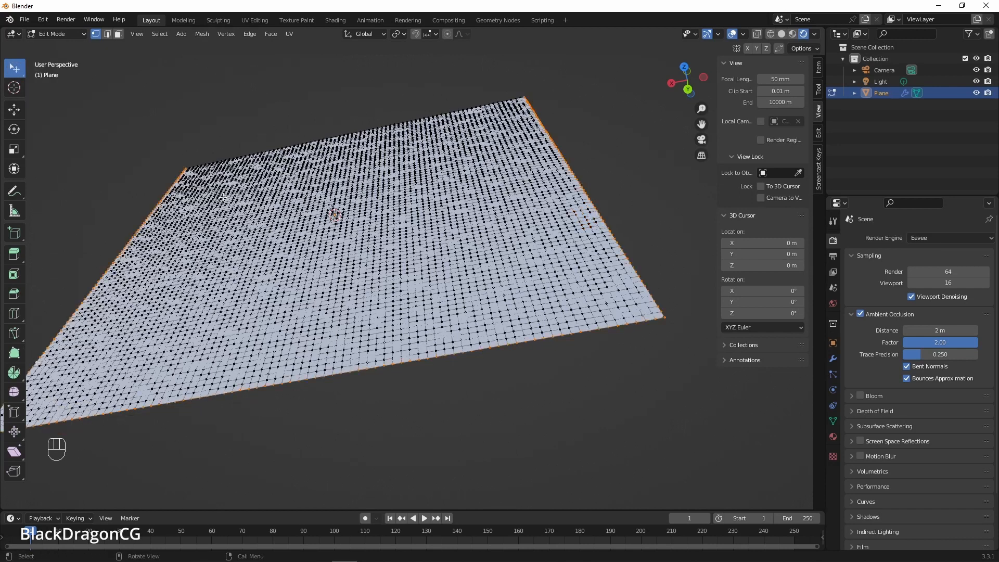
pyautogui.scroll(1, 360, 125)
pyautogui.keyDown('shift'); pyautogui.moveTo(345, 146); pyautogui.dragTo(341, 298, button='middle'); pyautogui.keyUp('shift')
pyautogui.scroll(5, 395, 250)
pyautogui.keyDown('alt'); pyautogui.keyDown('shift'); pyautogui.click(456, 202); pyautogui.keyUp('shift'); pyautogui.keyUp('alt')
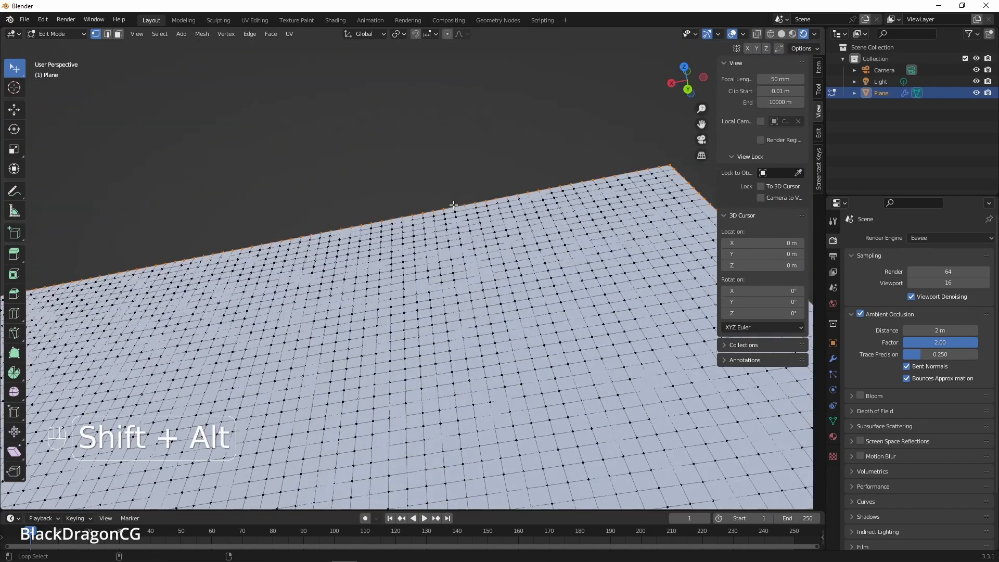
# Create a vertex group on the plane and assign the selected border vertices to it.
pyautogui.click(833, 421)
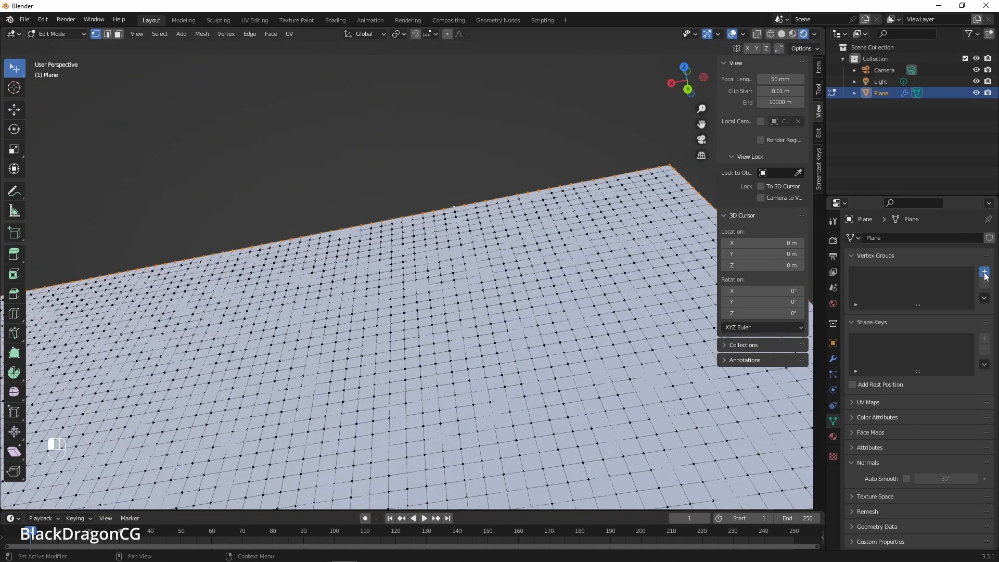
pyautogui.click(985, 271)
pyautogui.click(871, 278)
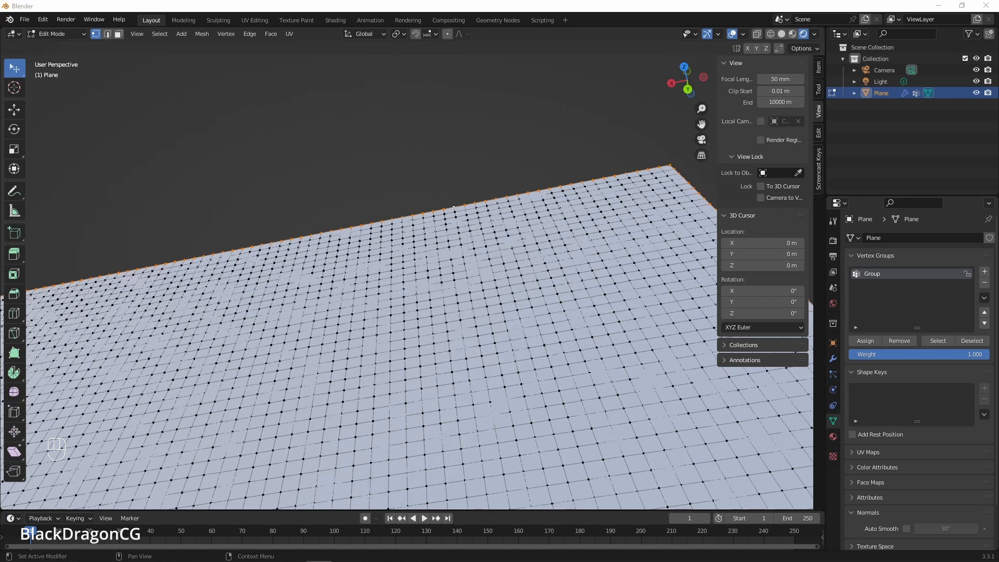
pyautogui.click(868, 338)
pyautogui.click(875, 274)
pyautogui.click(864, 342)
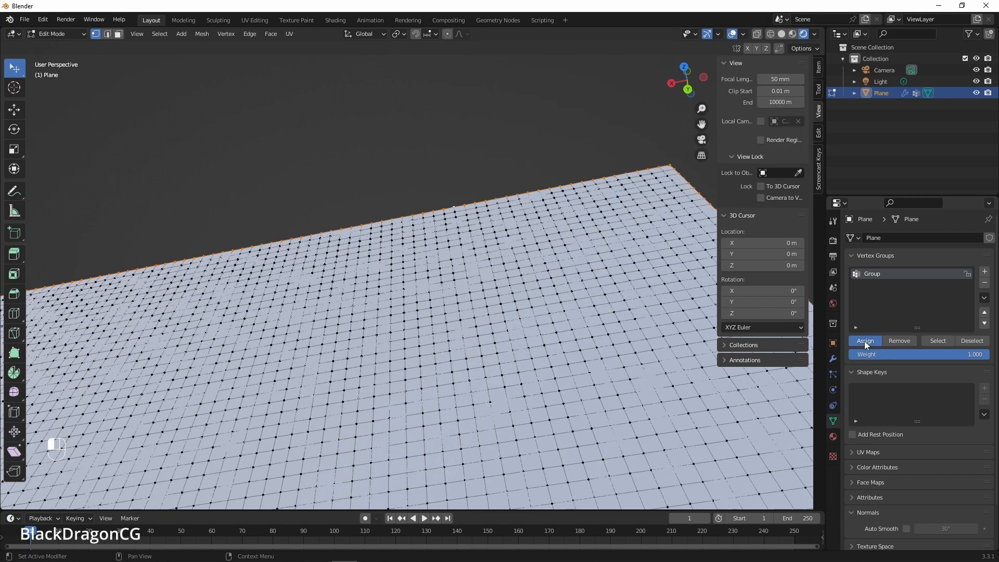
# Rename the new vertex group as Edges.
pyautogui.rightClick(871, 274)
pyautogui.click(868, 273)
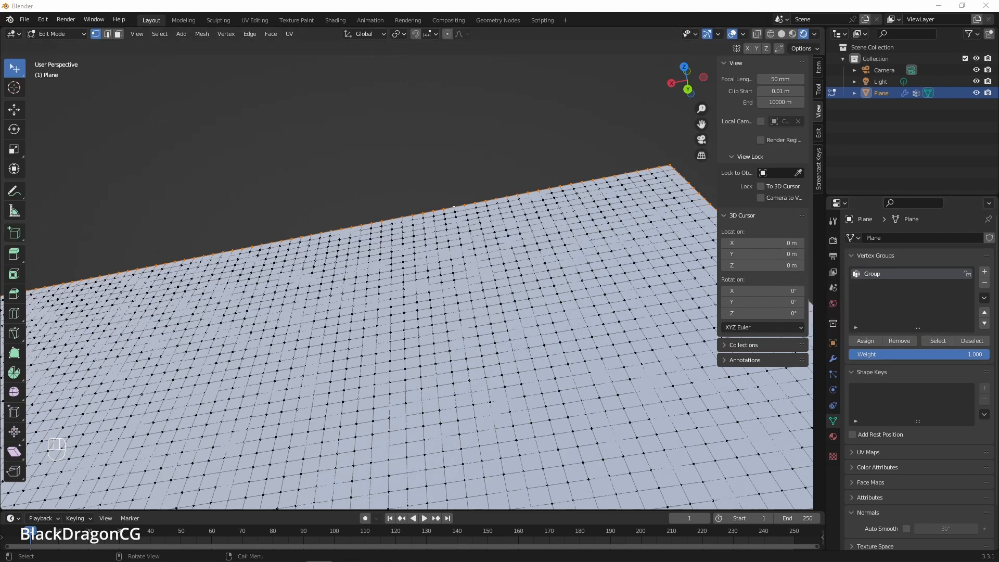
pyautogui.doubleClick(878, 273)
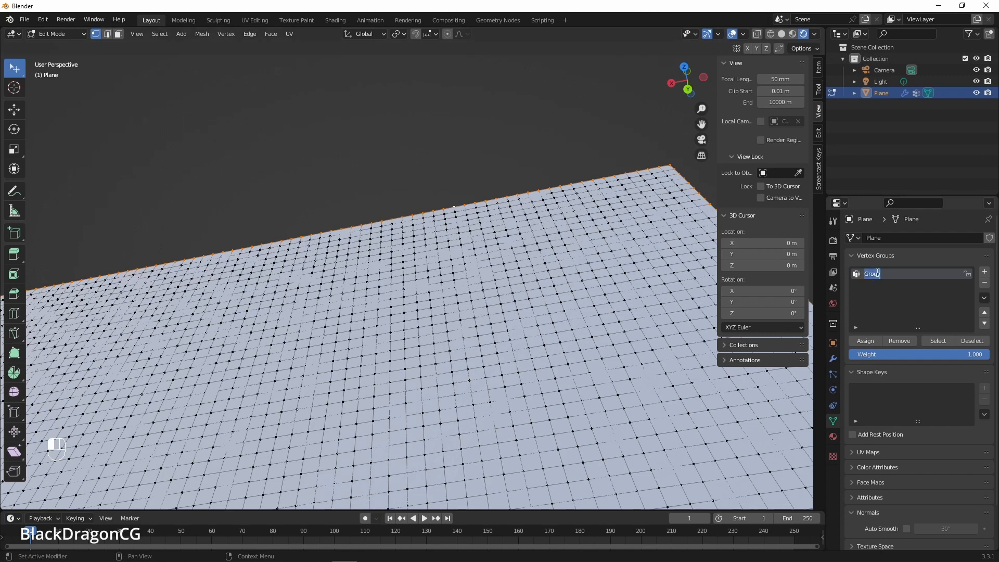
pyautogui.write('Edges')
pyautogui.press('Return')
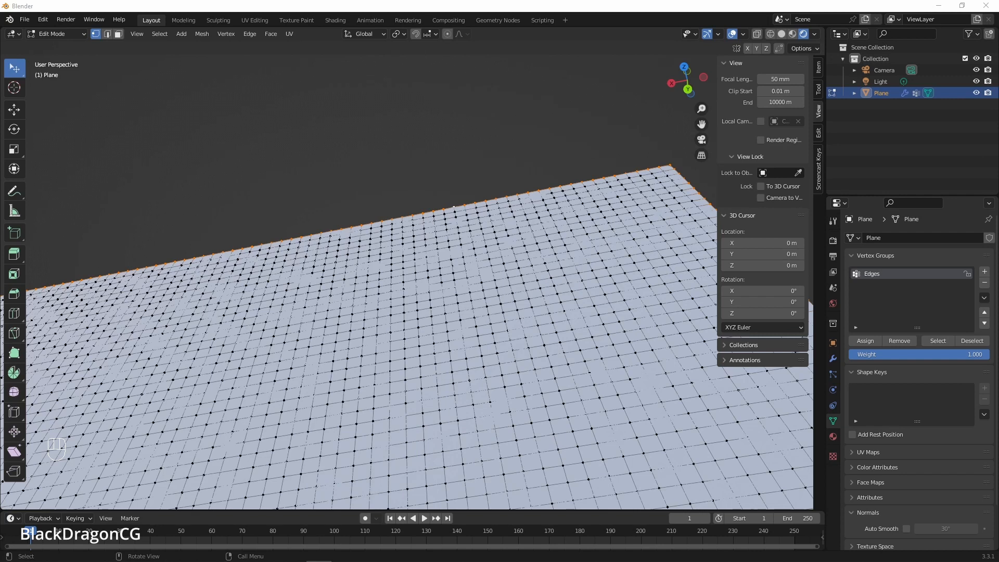
# Return to Object Mode and add a Mask modifier to the plane that uses the Edges vertex group.
pyautogui.click(833, 358)
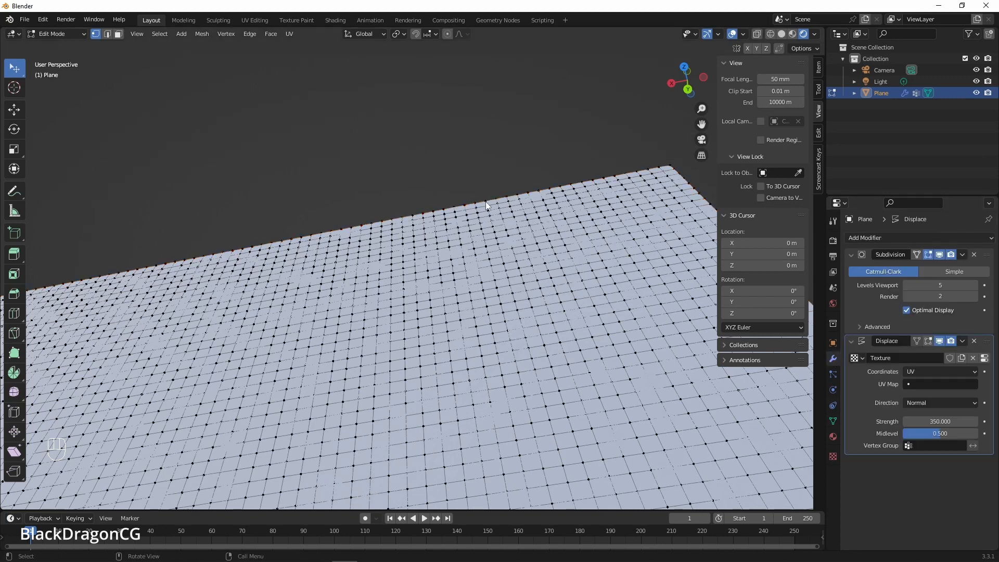
pyautogui.press('Tab')
pyautogui.click(885, 238)
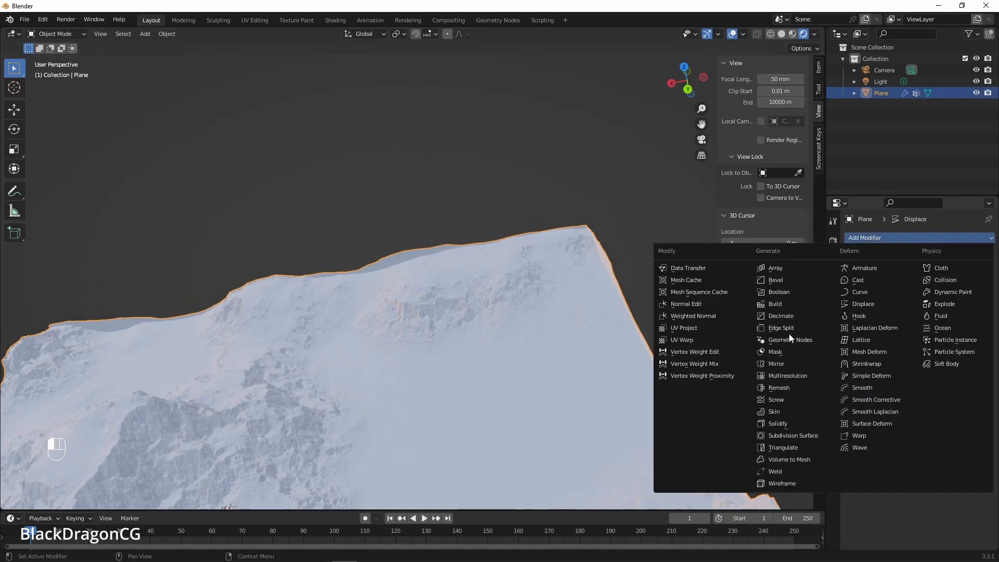
pyautogui.click(791, 357)
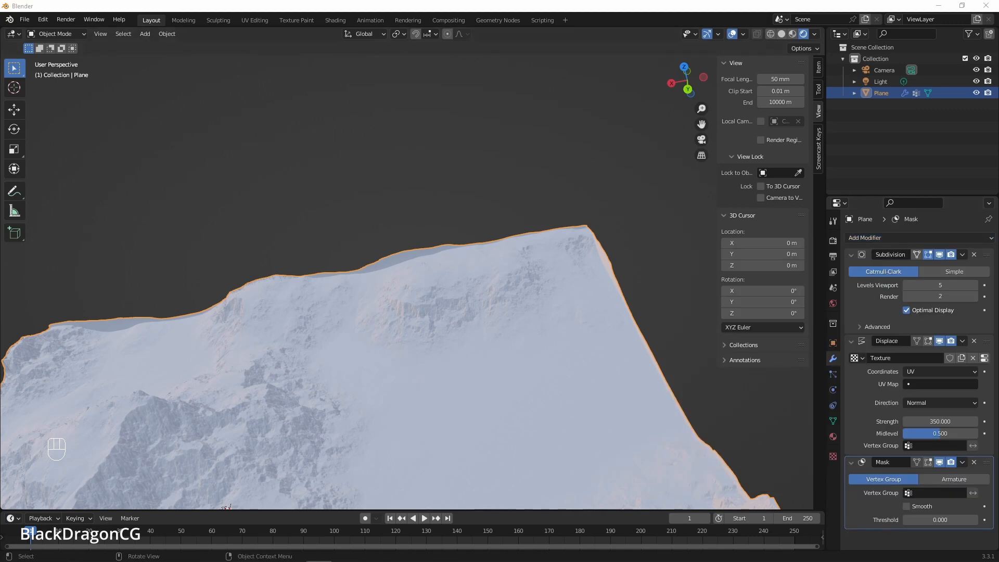
pyautogui.click(935, 492)
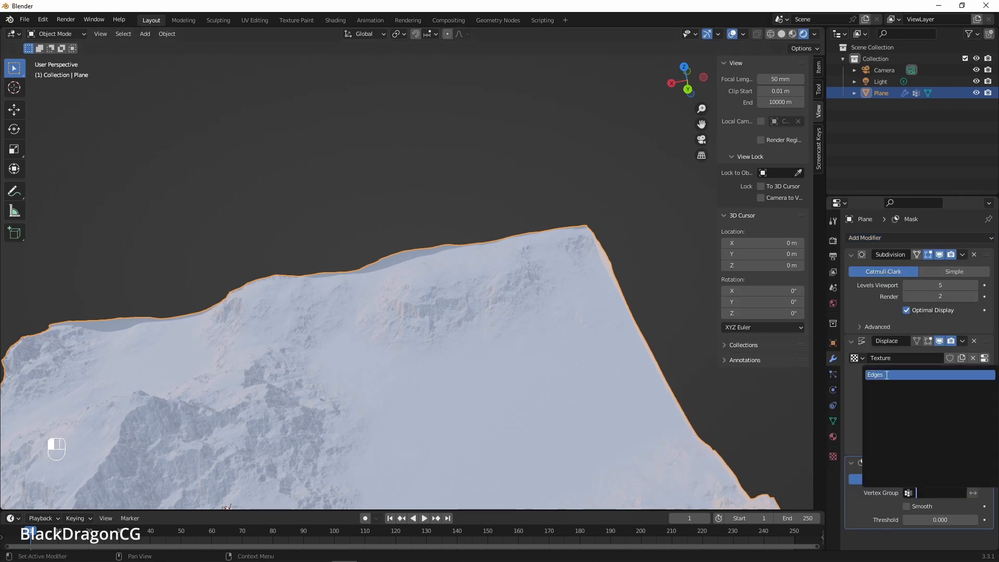
pyautogui.press('Return')
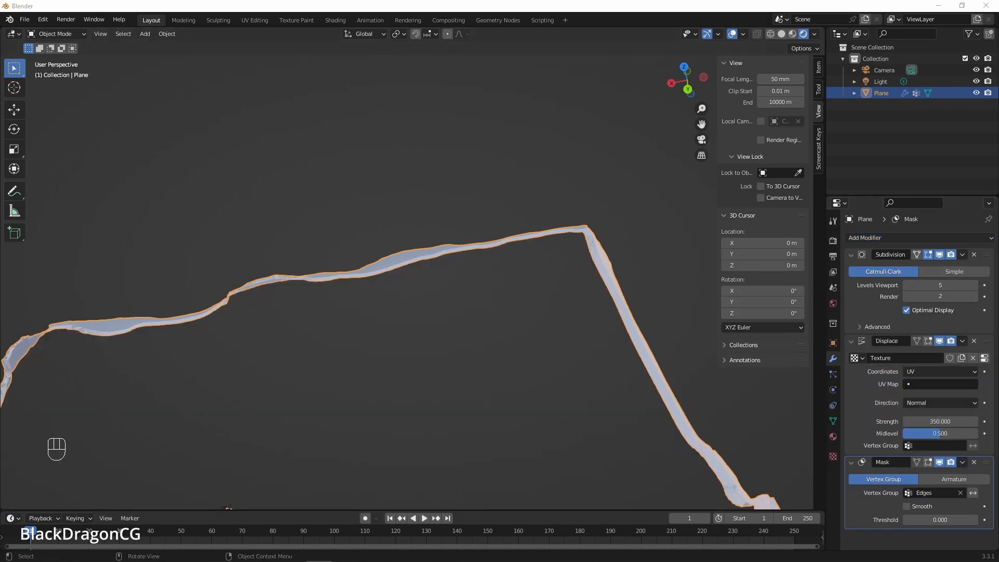
# Invert the Mask modifier's vertex group so the border is hidden instead of the terrain.
pyautogui.scroll(-5, 388, 247)
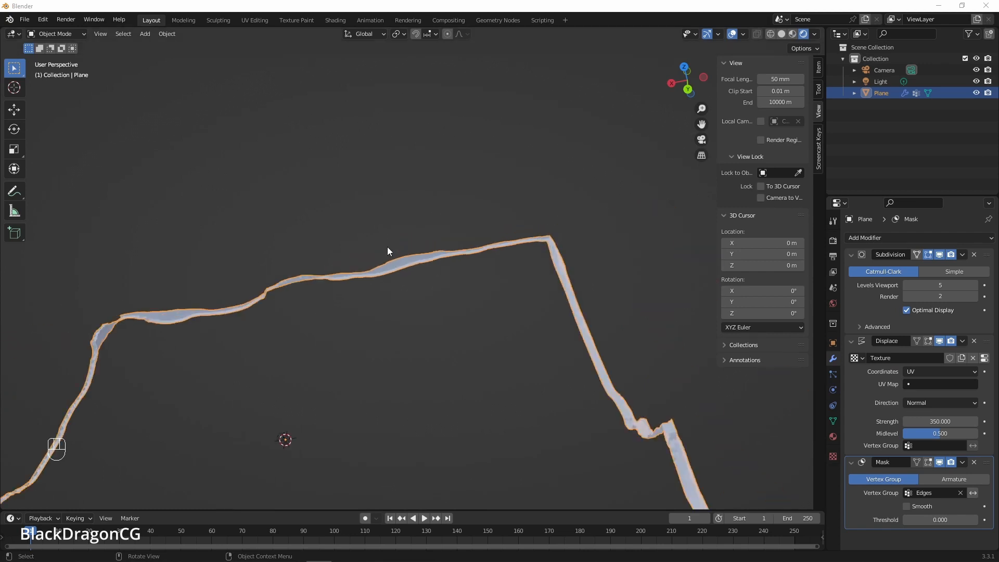
pyautogui.click(976, 495)
pyautogui.scroll(4, 526, 389)
pyautogui.moveTo(527, 389); pyautogui.dragTo(268, 382, button='middle')
pyautogui.scroll(2, 267, 382)
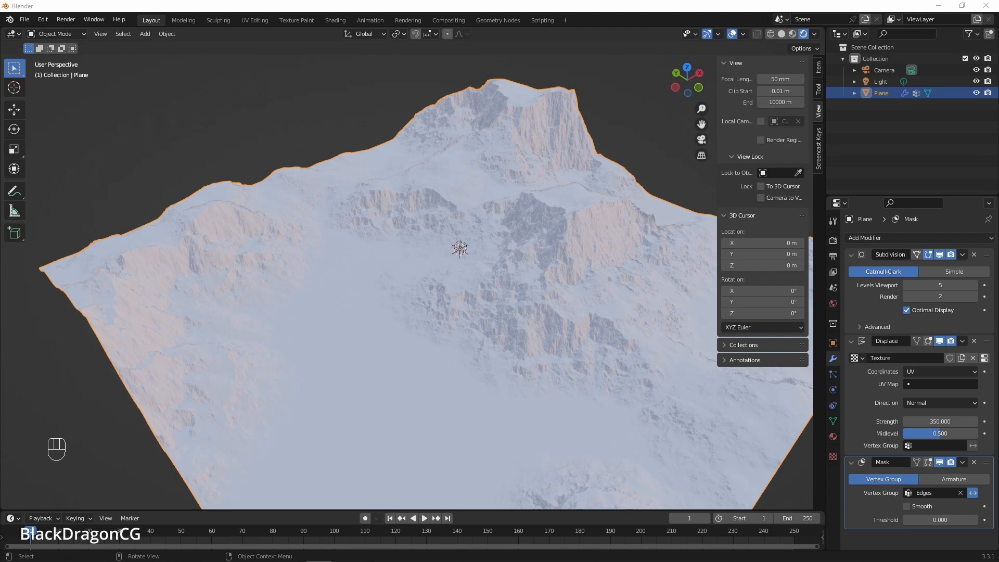
# Try to set the Mask modifier's threshold to 05.
pyautogui.click(940, 518)
pyautogui.write('05')
pyautogui.press('Return')
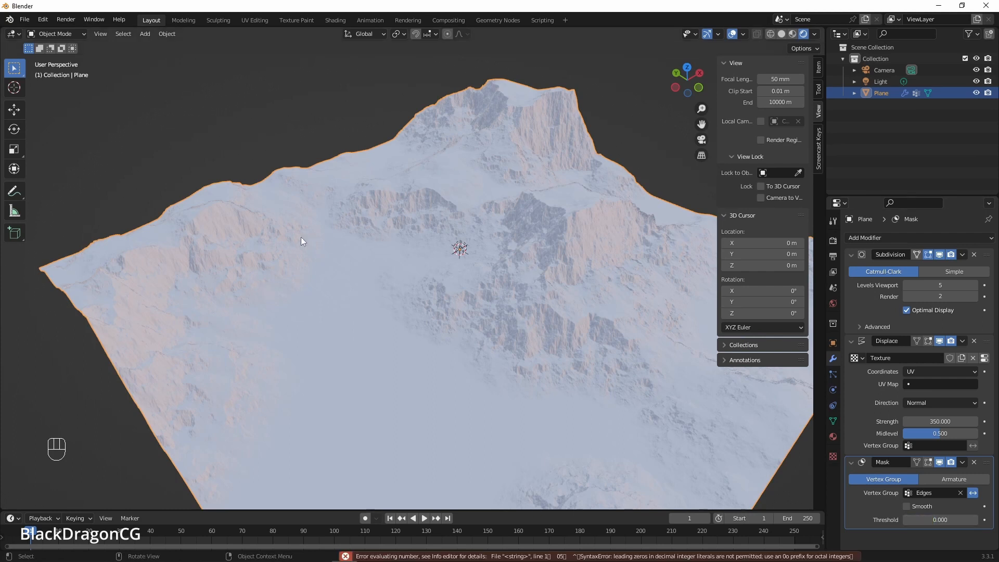
pyautogui.scroll(-2, 263, 214)
pyautogui.moveTo(263, 215); pyautogui.dragTo(430, 264, button='middle')
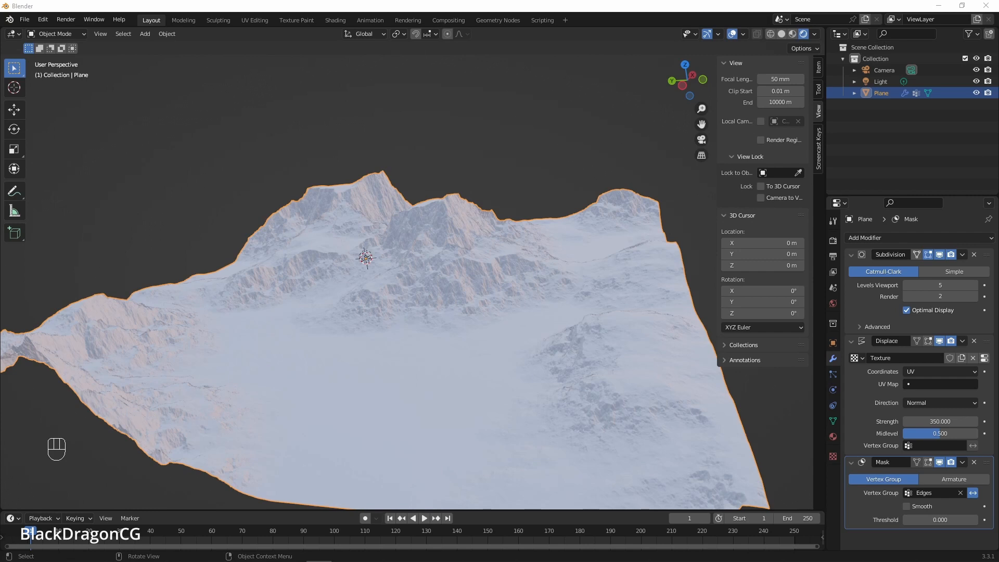
# Enlarge the Timeline area below the viewport and change it to the Shader Editor.
pyautogui.moveTo(102, 511); pyautogui.dragTo(102, 291)
pyautogui.click(13, 299)
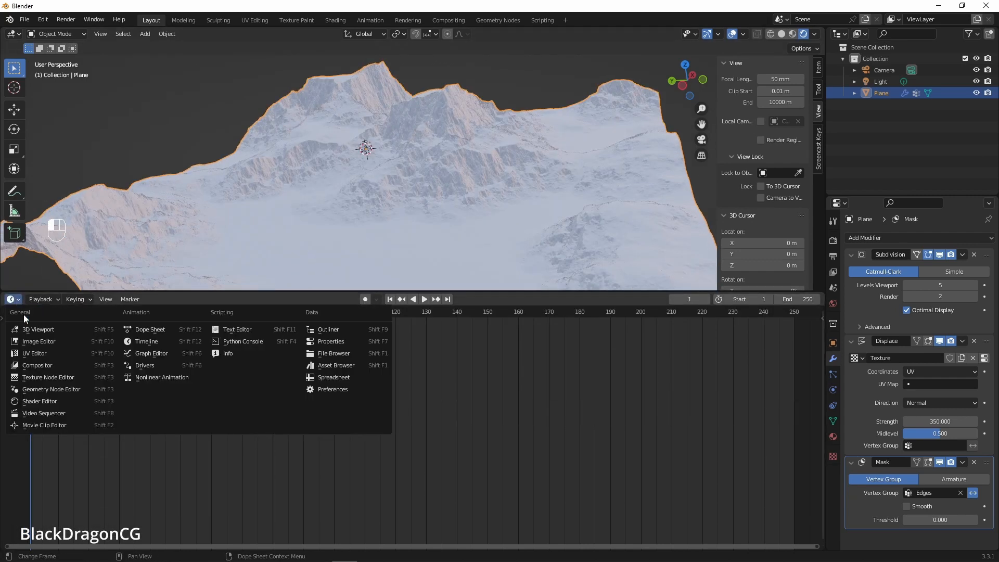
pyautogui.click(41, 396)
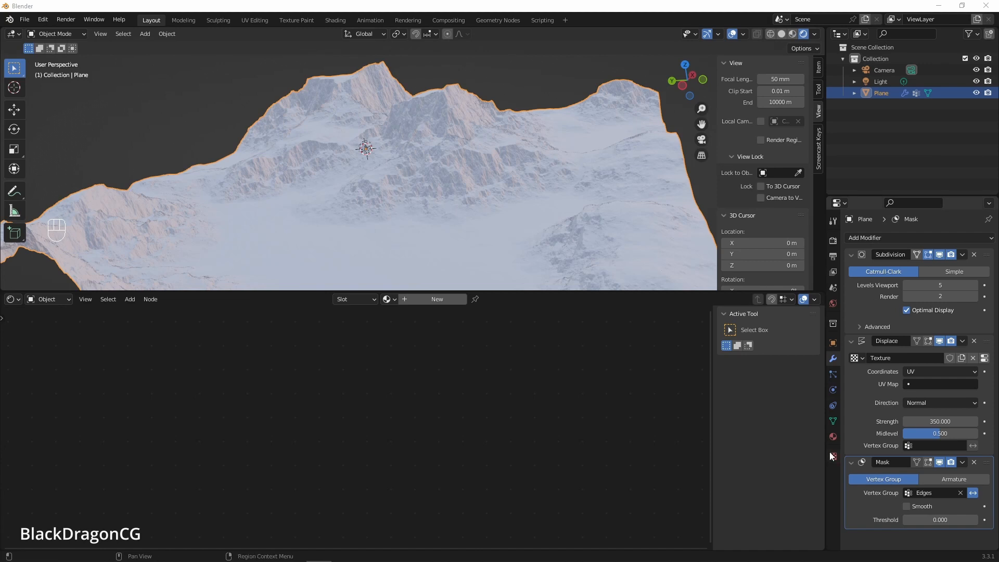
# Create a new material on the terrain plane and bring its nodes into view.
pyautogui.click(833, 436)
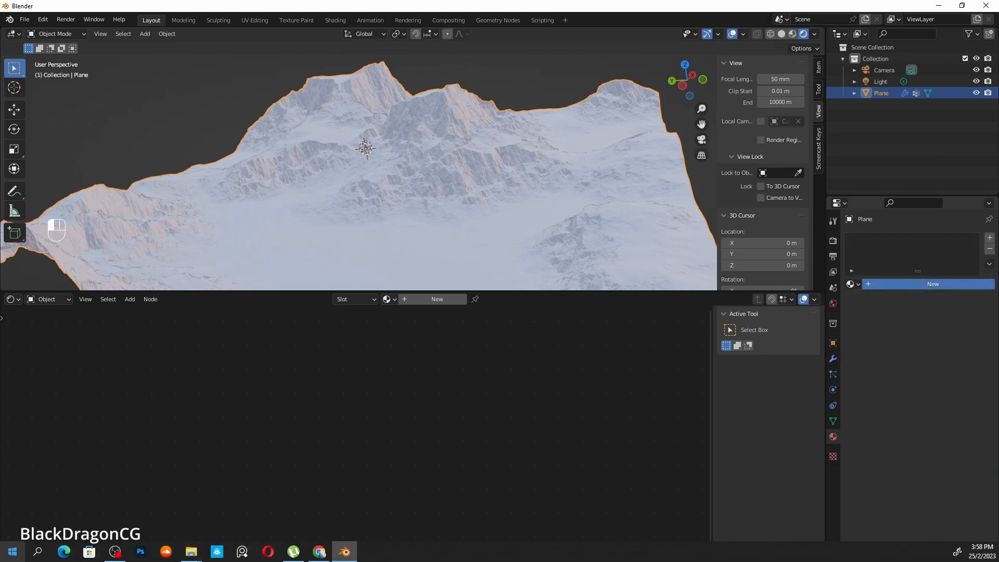
pyautogui.click(899, 284)
pyautogui.scroll(4, 375, 397)
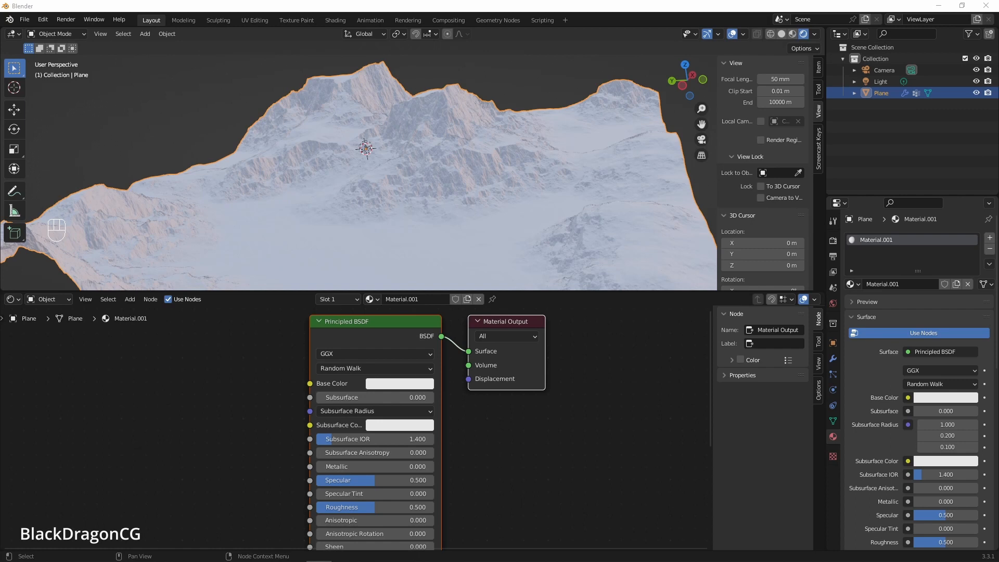
# Try to add a texture and mapping node setup to the Principled BSDF node.
pyautogui.click(375, 322)
pyautogui.hotkey('ctrl', 't')
pyautogui.scroll(-10, 351, 411)
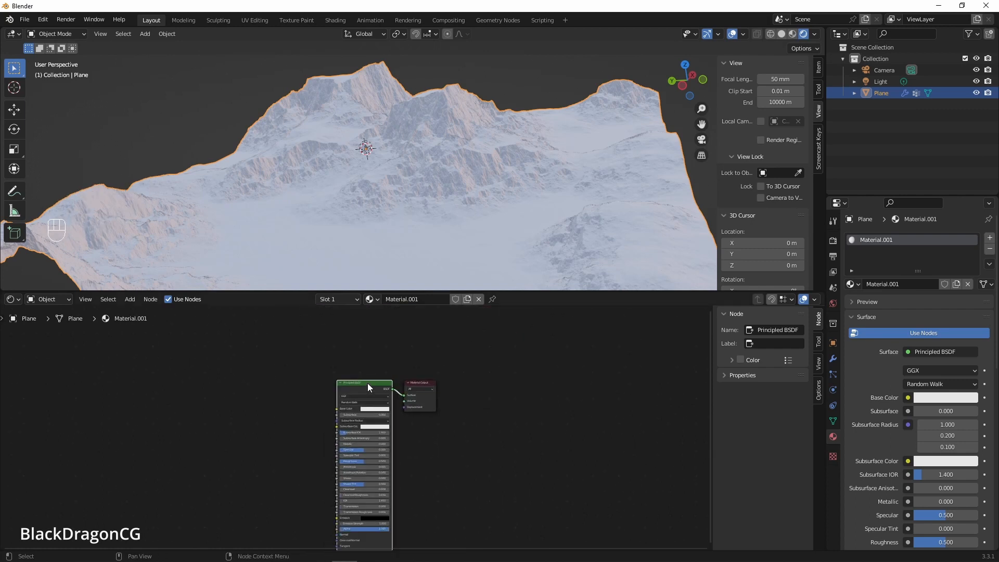
pyautogui.hotkey('ctrl', 'y')
pyautogui.click(318, 561)
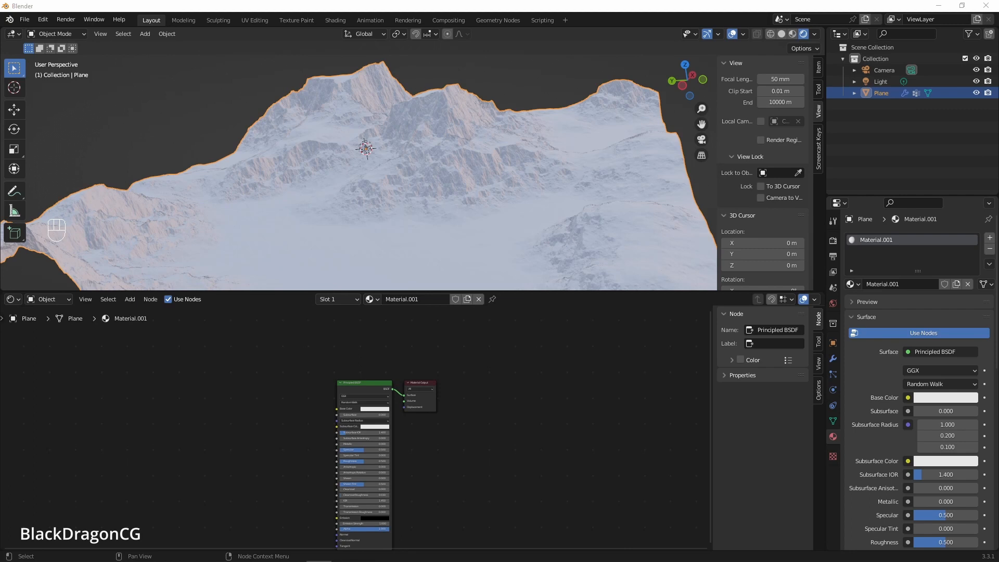
pyautogui.hotkey('ctrl', 't')
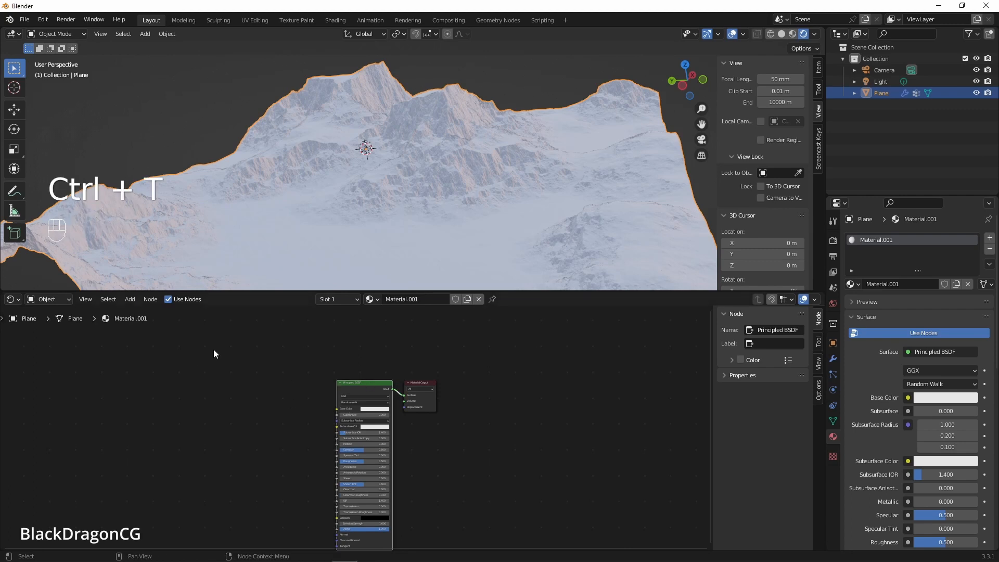
pyautogui.scroll(3, 213, 349)
pyautogui.rightClick(418, 357)
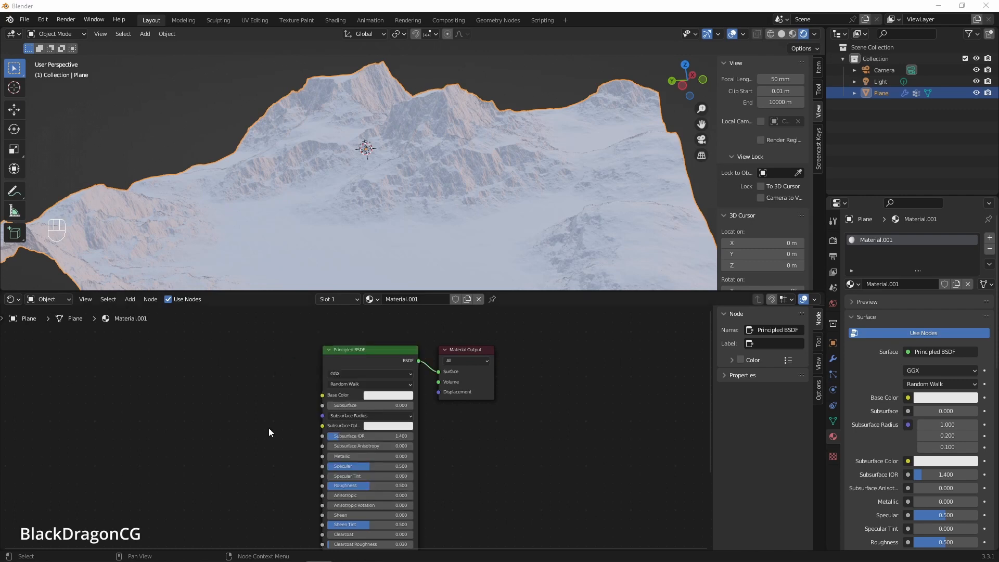
# Add an Image Texture node beside the Principled BSDF in the terrain material.
pyautogui.hotkey('shift', 'a')
pyautogui.click(171, 416)
pyautogui.write('ima')
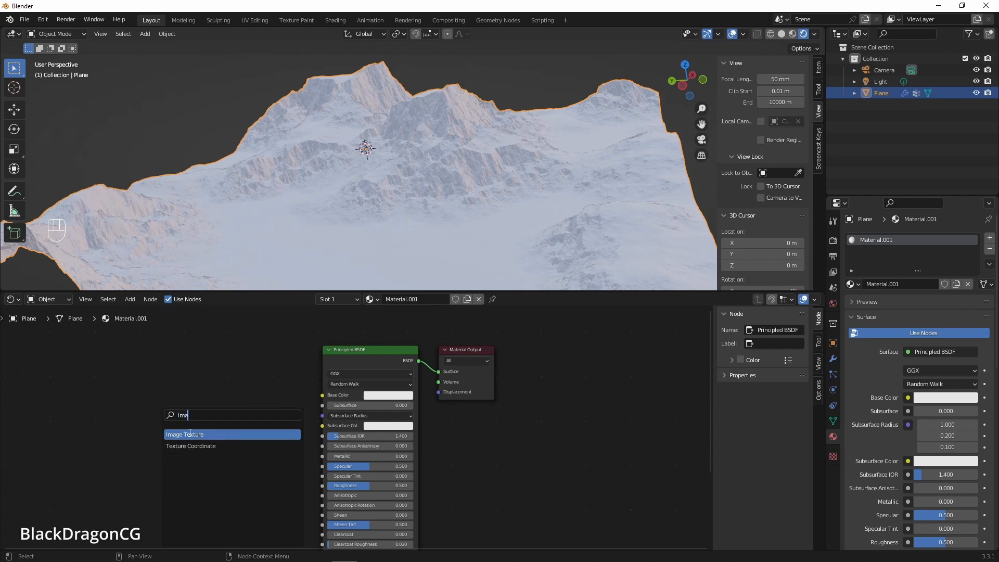
pyautogui.click(182, 435)
pyautogui.click(193, 398)
# Add a Mapping node in front of the Image Texture node.
pyautogui.hotkey('shift', 'a')
pyautogui.click(98, 398)
pyautogui.write('map')
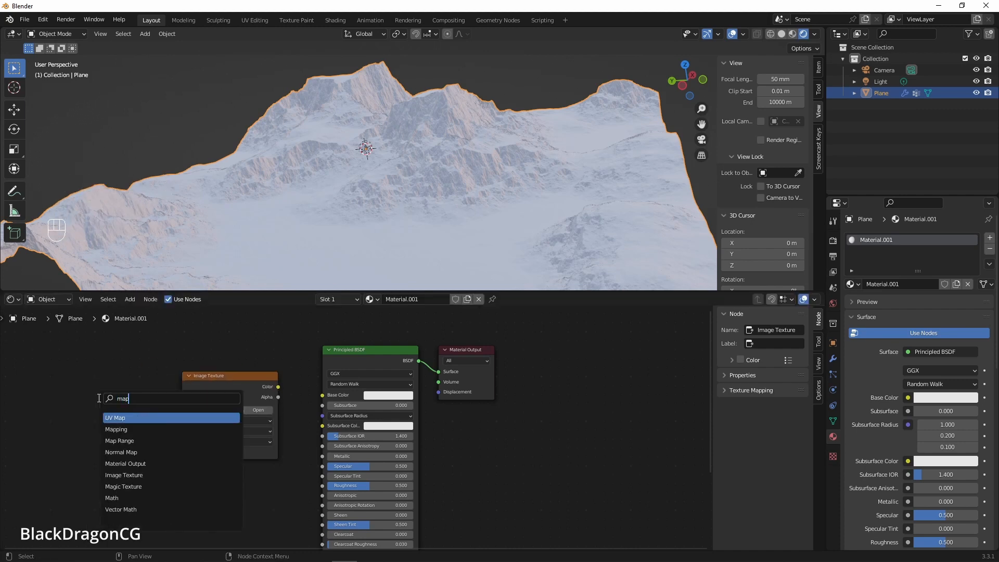
pyautogui.click(115, 429)
pyautogui.click(83, 407)
pyautogui.keyDown('shift'); pyautogui.moveTo(165, 409); pyautogui.dragTo(175, 417, button='middle'); pyautogui.keyUp('shift')
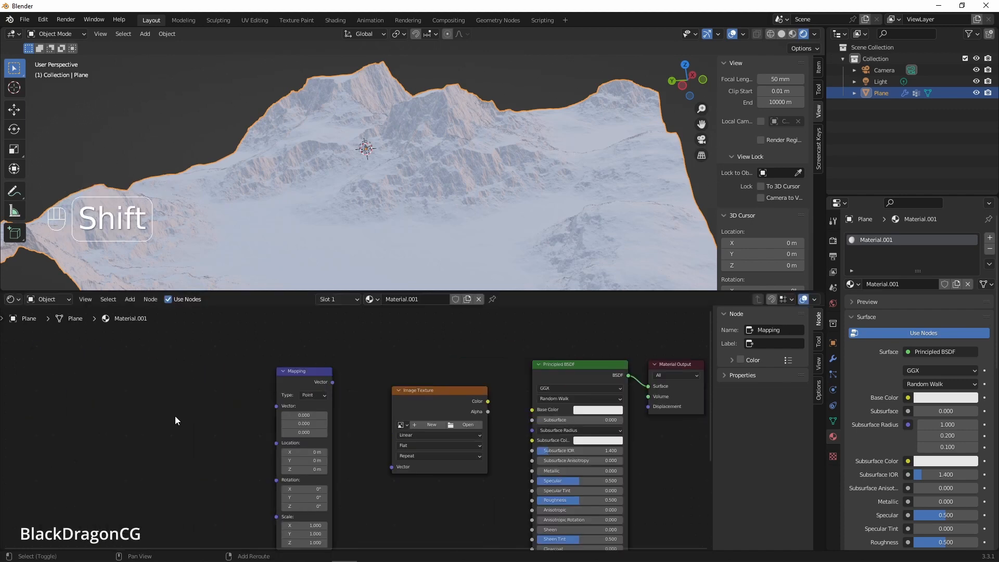
# Add a Texture Coordinate node in front of the Mapping node.
pyautogui.hotkey('shift', 'a')
pyautogui.click(159, 414)
pyautogui.write('text')
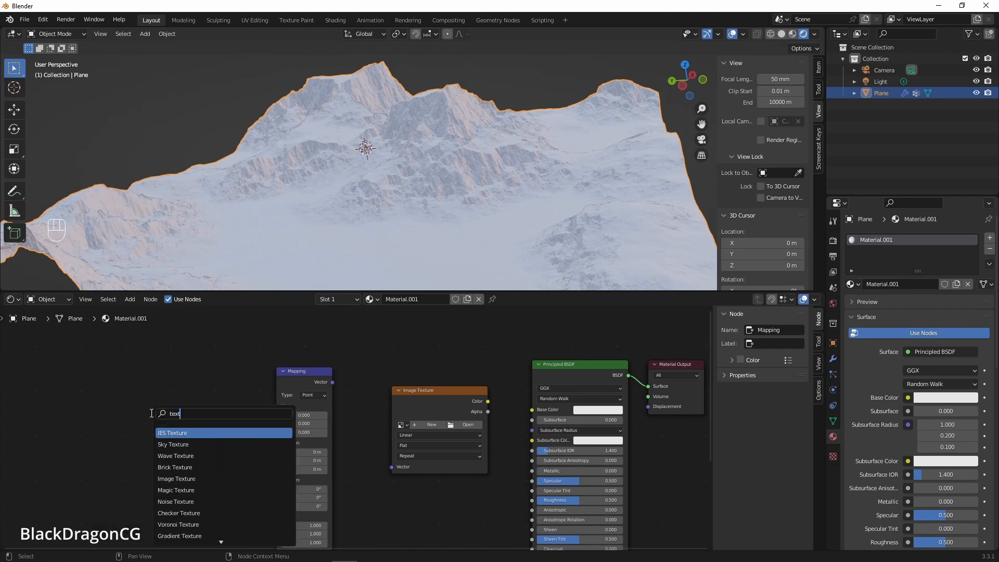
pyautogui.write('ure c')
pyautogui.click(182, 432)
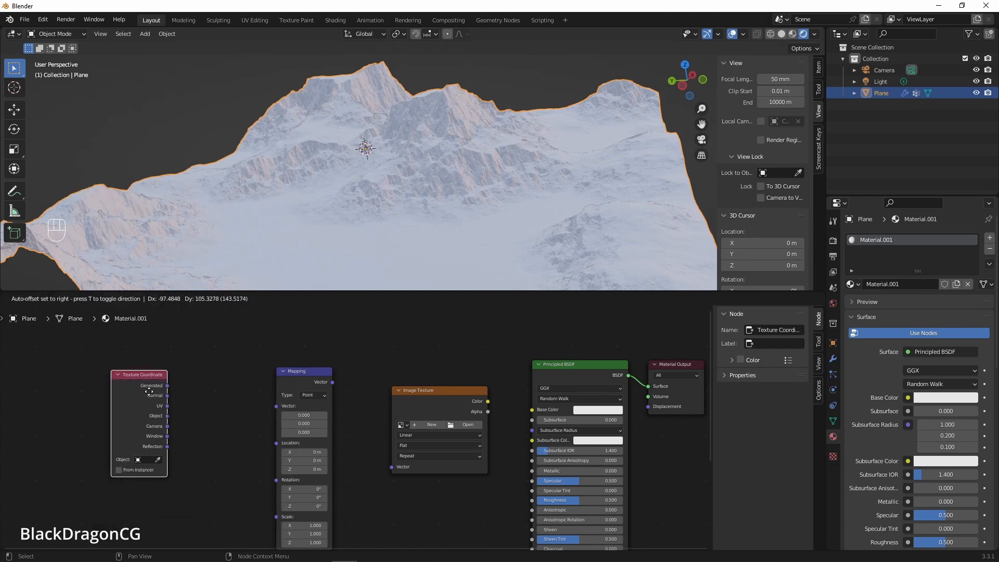
# Link the UV coordinates through the Mapping node to the Image Texture, and its Color to the Principled BSDF's Base Color.
pyautogui.moveTo(167, 406); pyautogui.dragTo(277, 406)
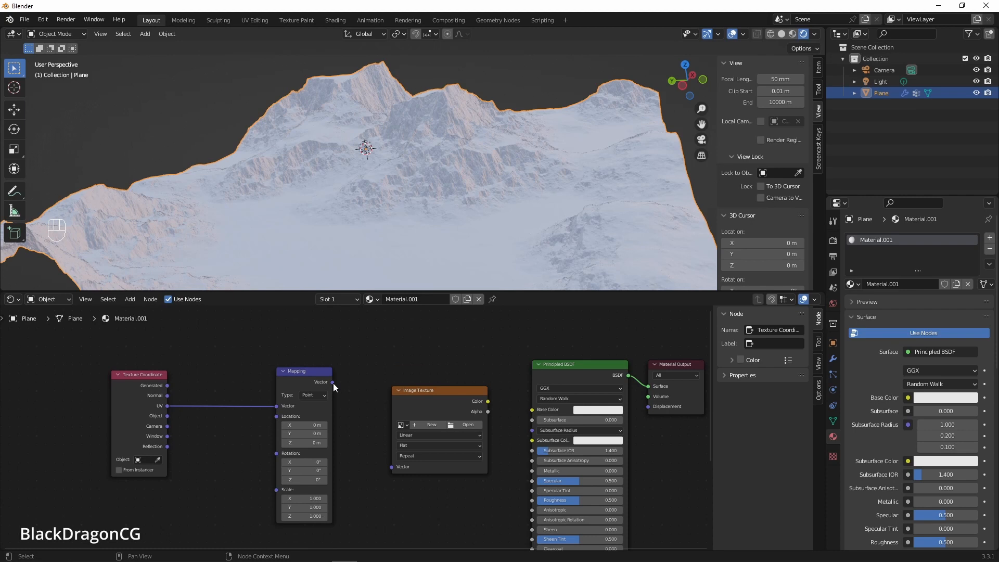
pyautogui.moveTo(333, 383); pyautogui.dragTo(391, 466)
pyautogui.moveTo(487, 401); pyautogui.dragTo(532, 410)
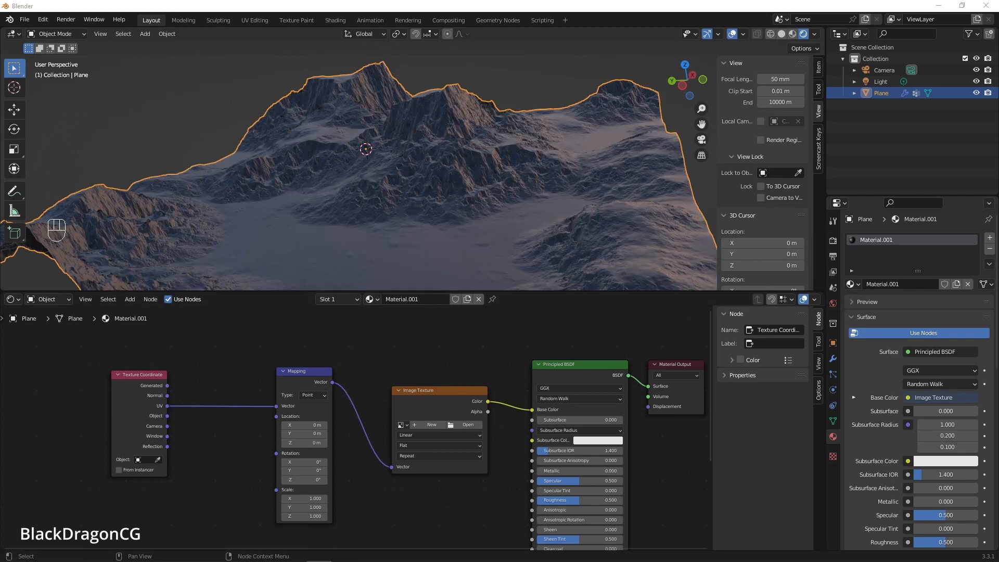
# Enable the Node Wrangler add-on and save the preferences.
pyautogui.click(43, 20)
pyautogui.click(80, 188)
pyautogui.click(293, 78)
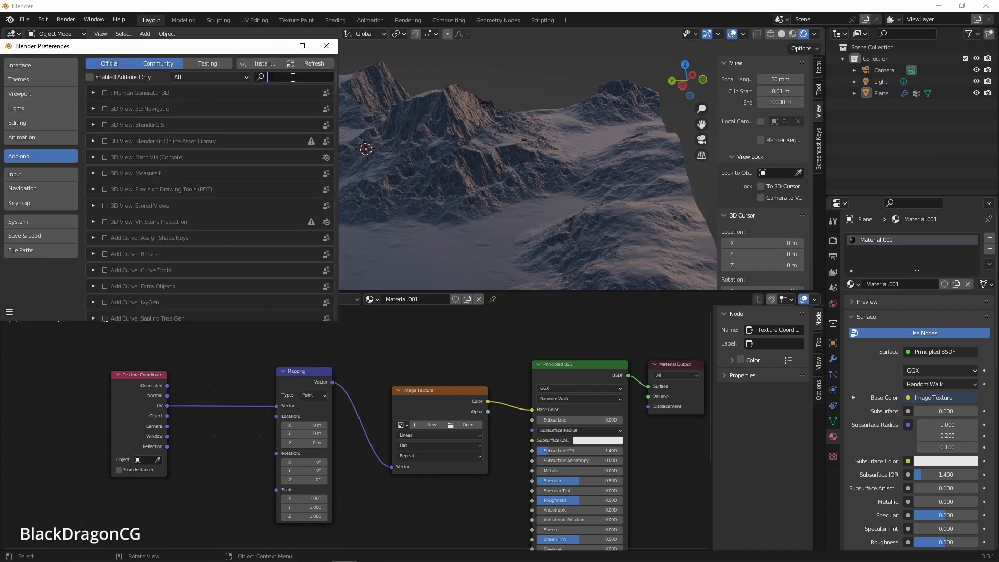
pyautogui.write('wr')
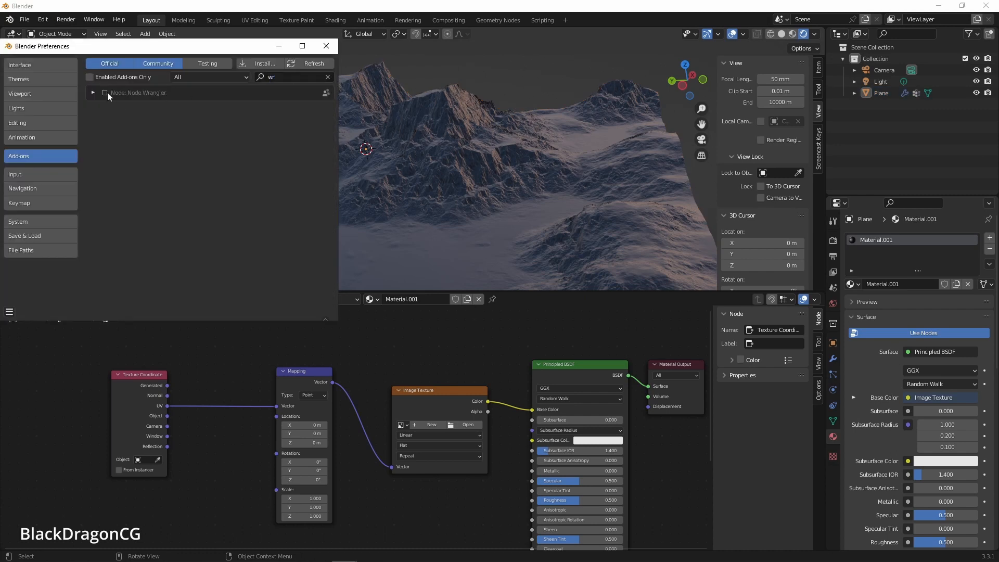
pyautogui.click(104, 93)
pyautogui.click(10, 312)
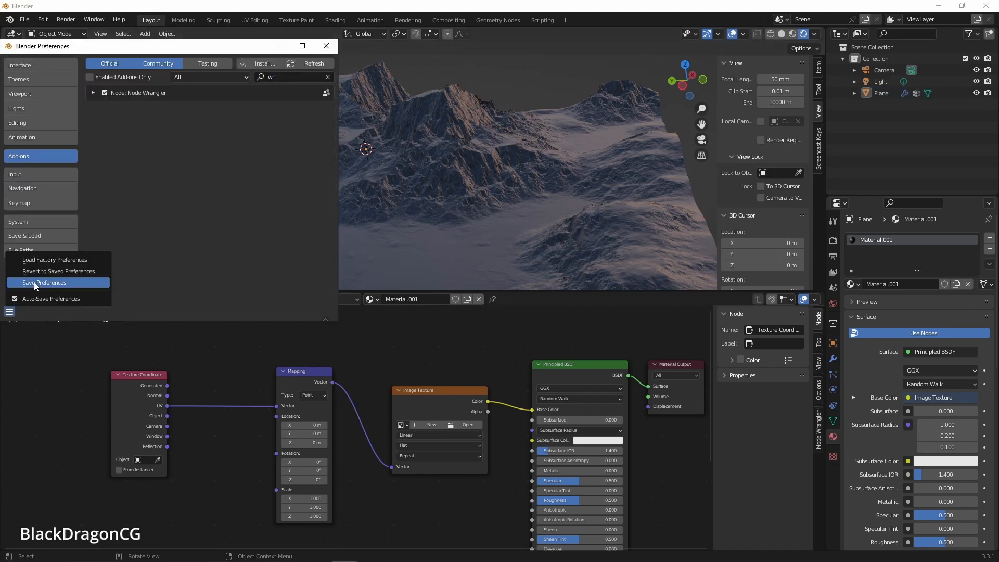
pyautogui.click(45, 282)
pyautogui.click(326, 46)
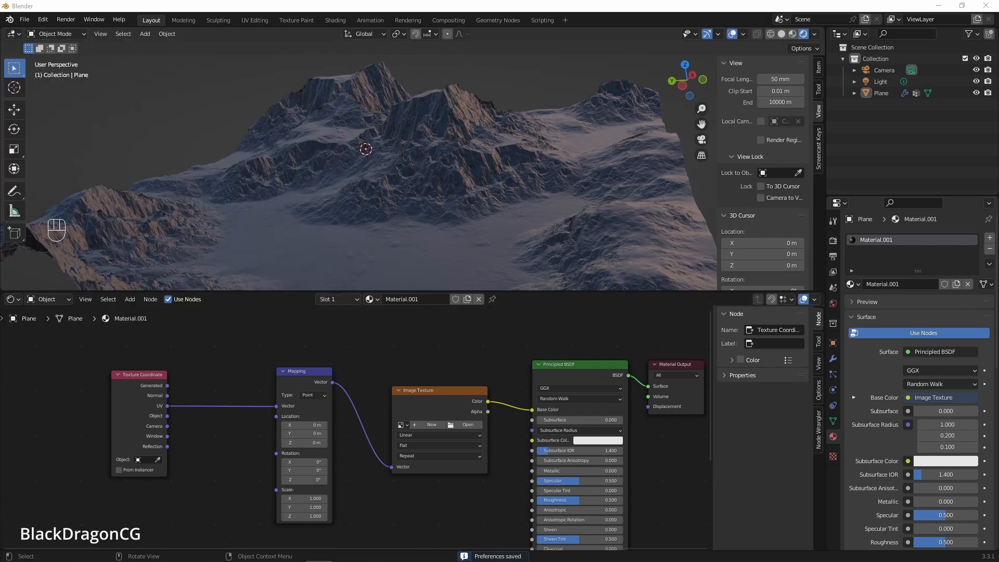
# Load Colormap_0.png from the export world map folder on drive D into the Image Texture node.
pyautogui.click(468, 425)
pyautogui.click(275, 187)
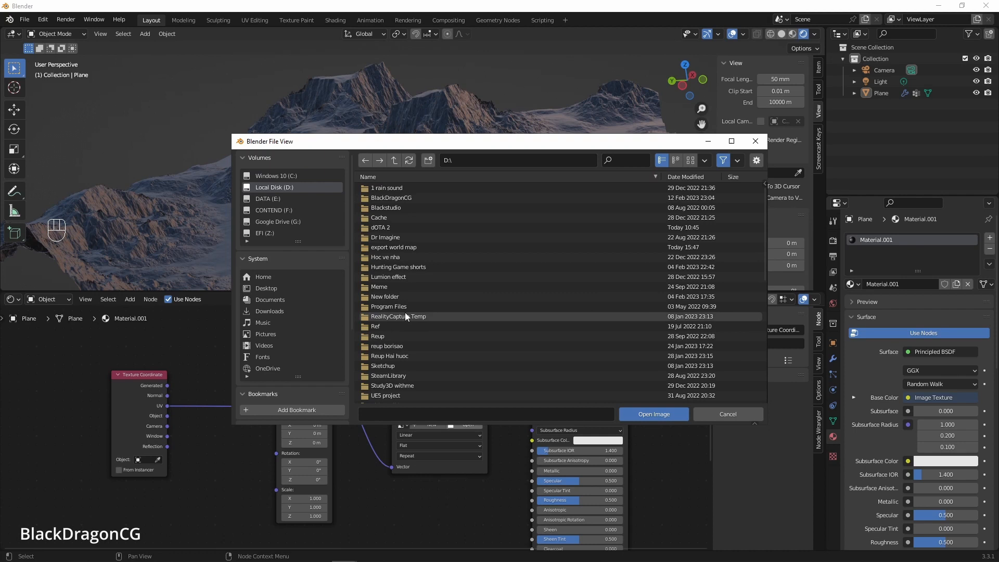
pyautogui.click(394, 247)
pyautogui.doubleClick(373, 192)
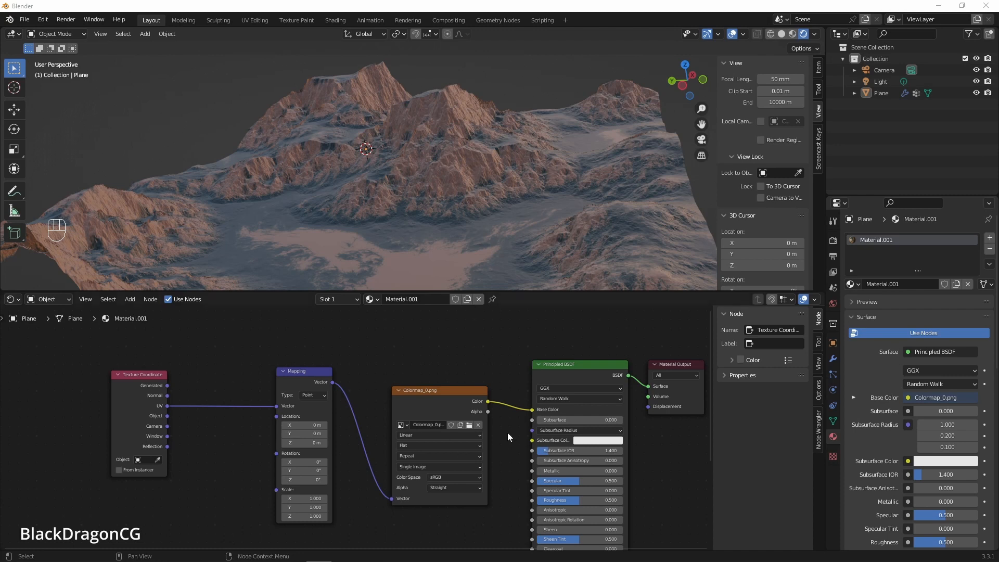
# Move the Mapping and colormap nodes closer to the Texture Coordinate node to free space before the Principled BSDF.
pyautogui.moveTo(440, 390); pyautogui.dragTo(407, 383)
pyautogui.moveTo(307, 371); pyautogui.dragTo(218, 366)
pyautogui.moveTo(405, 383); pyautogui.dragTo(318, 372)
# Add an RGB to BW node and link the colormap's Color through it to the Principled BSDF's Specular input.
pyautogui.hotkey('shift', 'a')
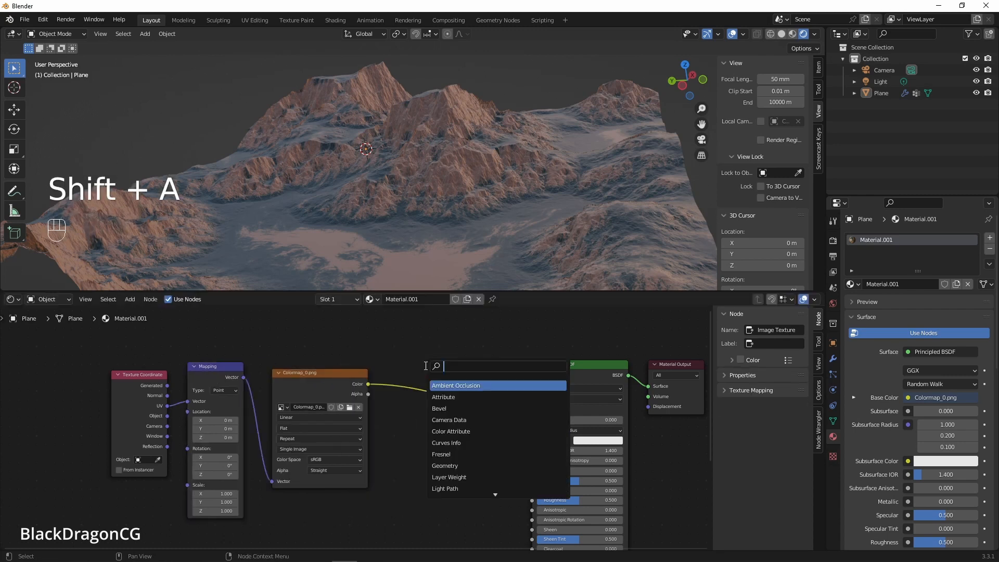
pyautogui.write('bw')
pyautogui.click(467, 387)
pyautogui.click(467, 444)
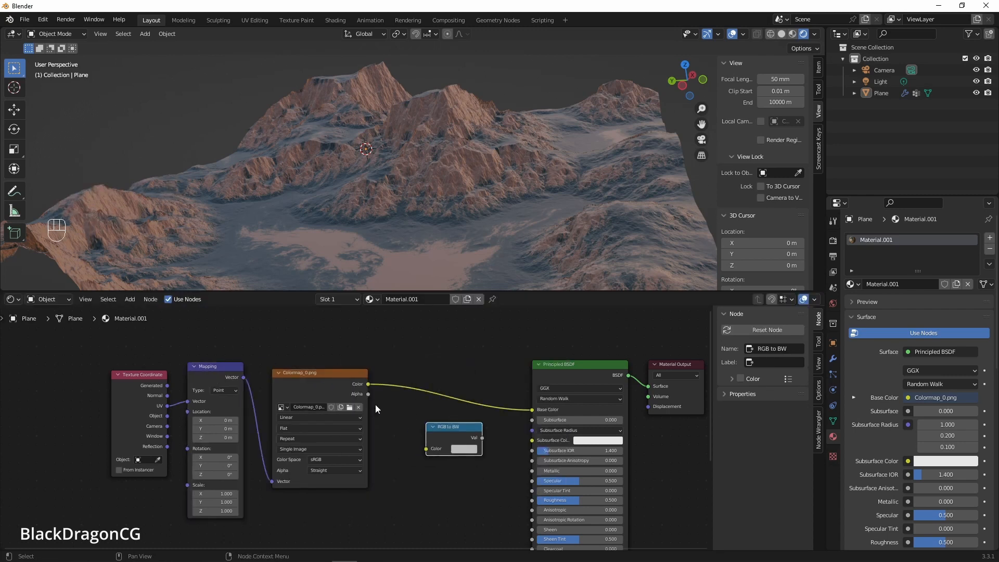
pyautogui.moveTo(368, 384); pyautogui.dragTo(425, 450)
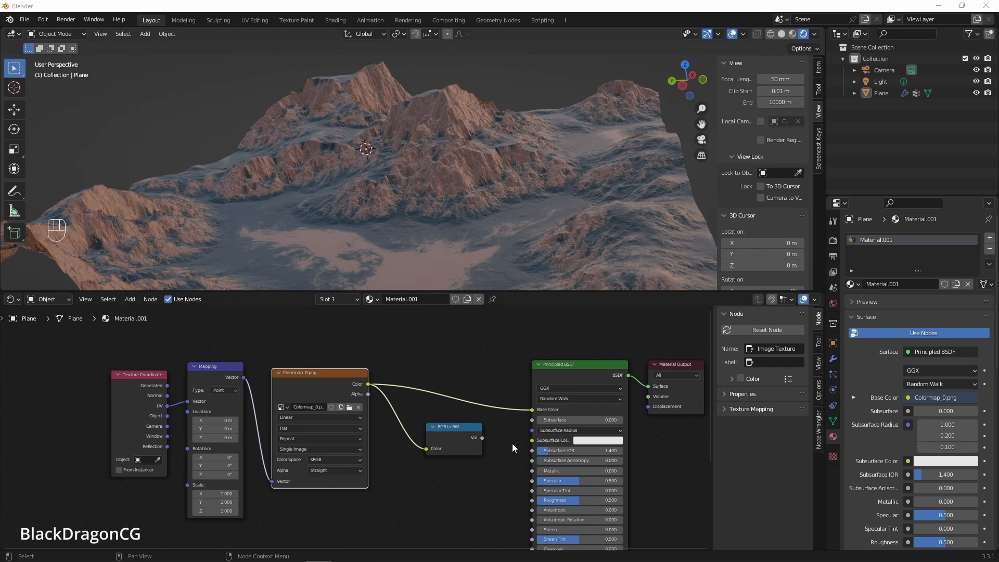
pyautogui.moveTo(482, 438); pyautogui.dragTo(509, 443)
pyautogui.moveTo(534, 482); pyautogui.dragTo(532, 482)
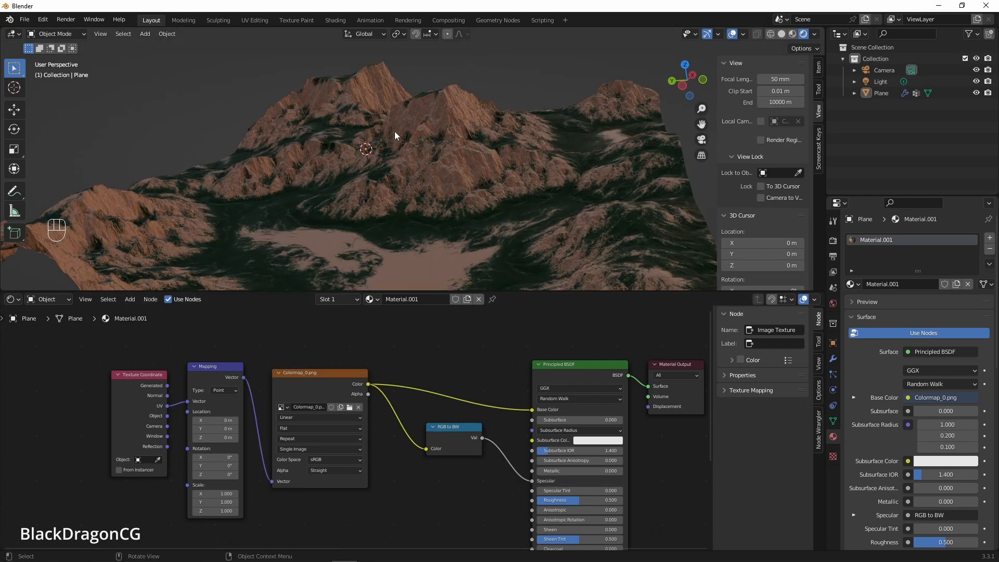
# Set the Principled BSDF's Roughness to 0.640 and check the terrain's surface.
pyautogui.scroll(2, 395, 136)
pyautogui.moveTo(399, 143); pyautogui.dragTo(410, 195, button='middle')
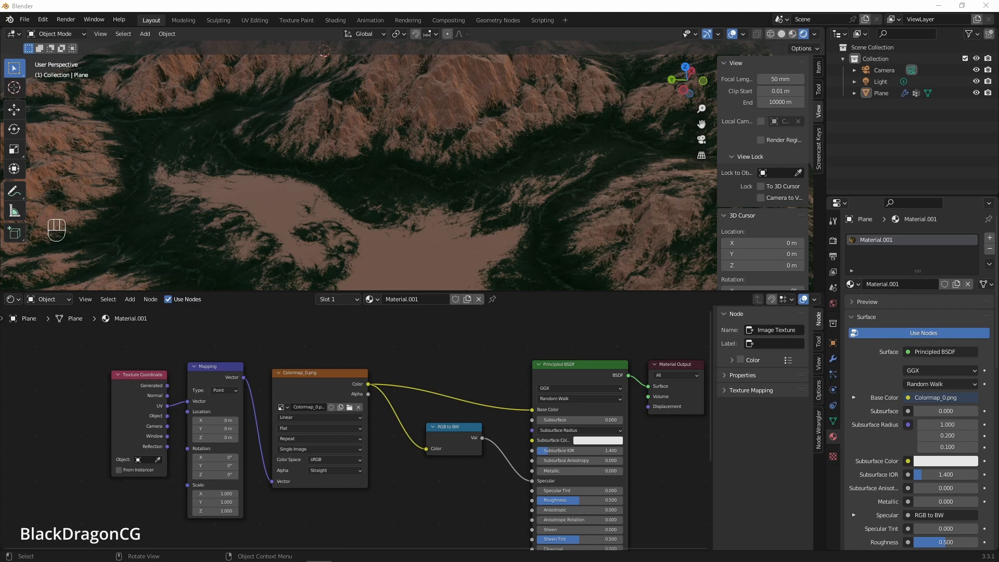
pyautogui.click(573, 481)
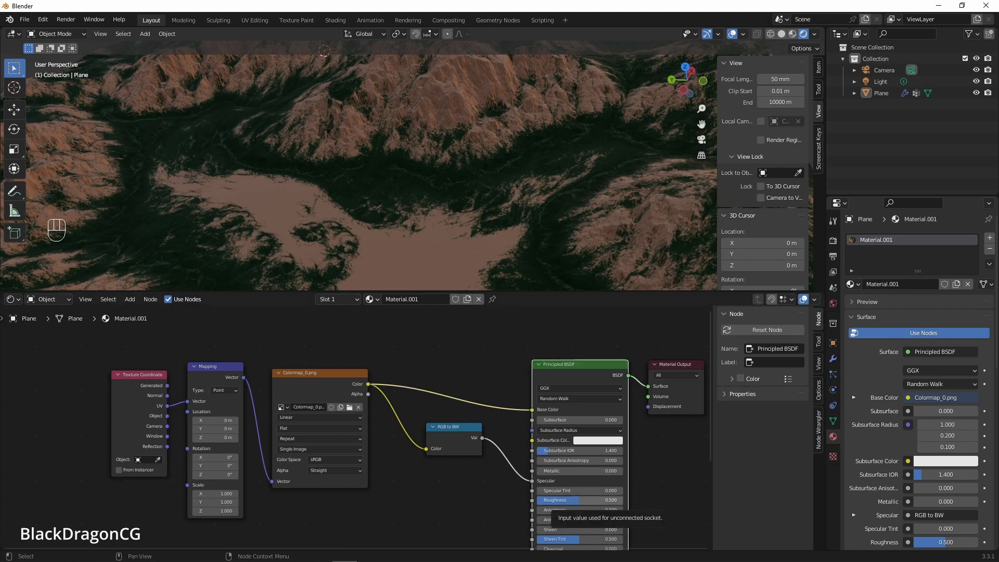
pyautogui.click(567, 500)
pyautogui.write('07')
pyautogui.press('Return')
pyautogui.click(470, 379)
pyautogui.scroll(4, 475, 372)
pyautogui.scroll(-6, 476, 396)
pyautogui.moveTo(476, 400); pyautogui.dragTo(405, 333, button='middle')
pyautogui.scroll(1, 406, 336)
pyautogui.moveTo(486, 440); pyautogui.dragTo(499, 440)
pyautogui.scroll(2, 398, 416)
pyautogui.scroll(-9, 404, 195)
pyautogui.scroll(4, 367, 208)
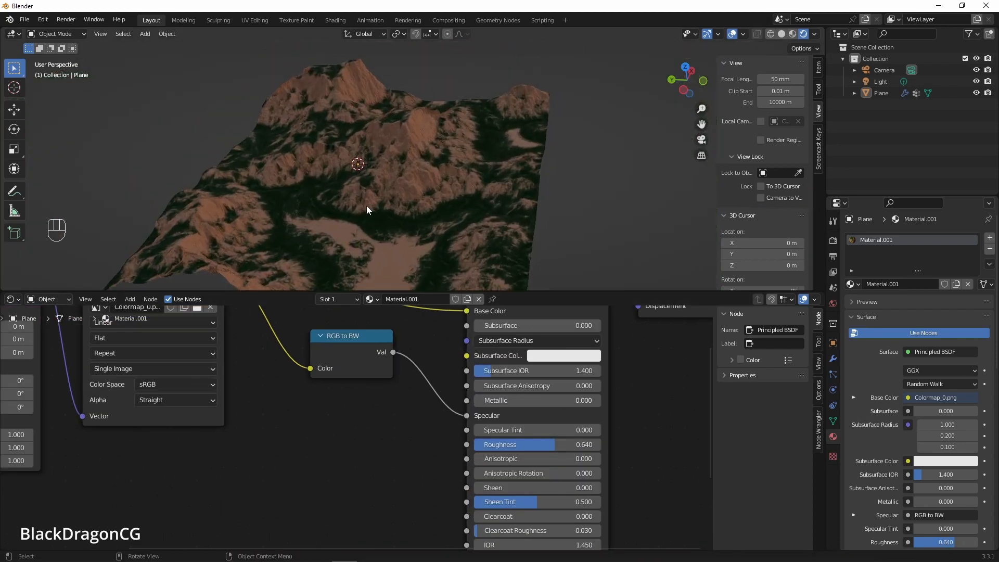
pyautogui.moveTo(367, 209); pyautogui.dragTo(364, 195, button='middle')
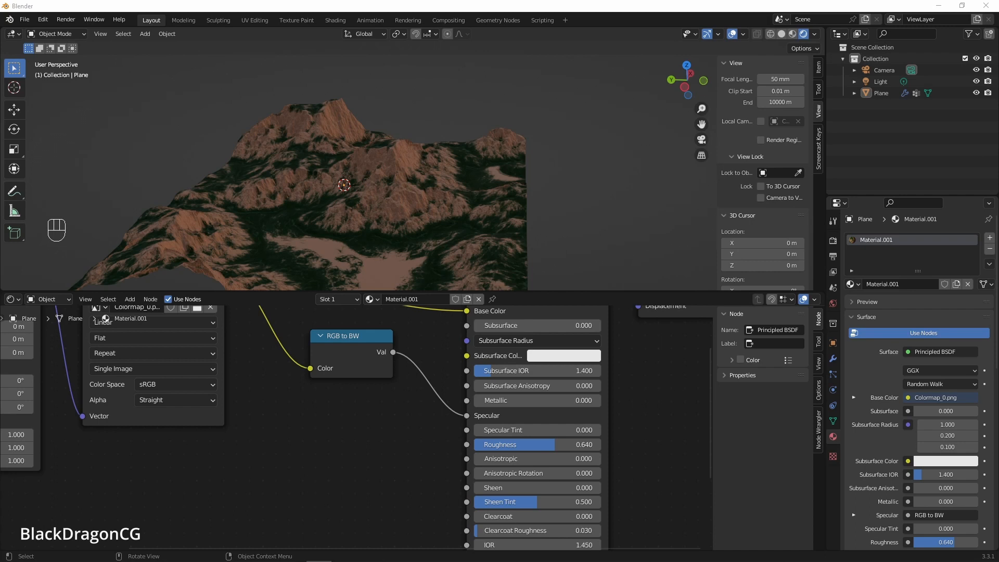
# Add a Normal Map node below the existing texture nodes, in front of the Principled BSDF.
pyautogui.scroll(-5, 370, 408)
pyautogui.hotkey('shift', 'a')
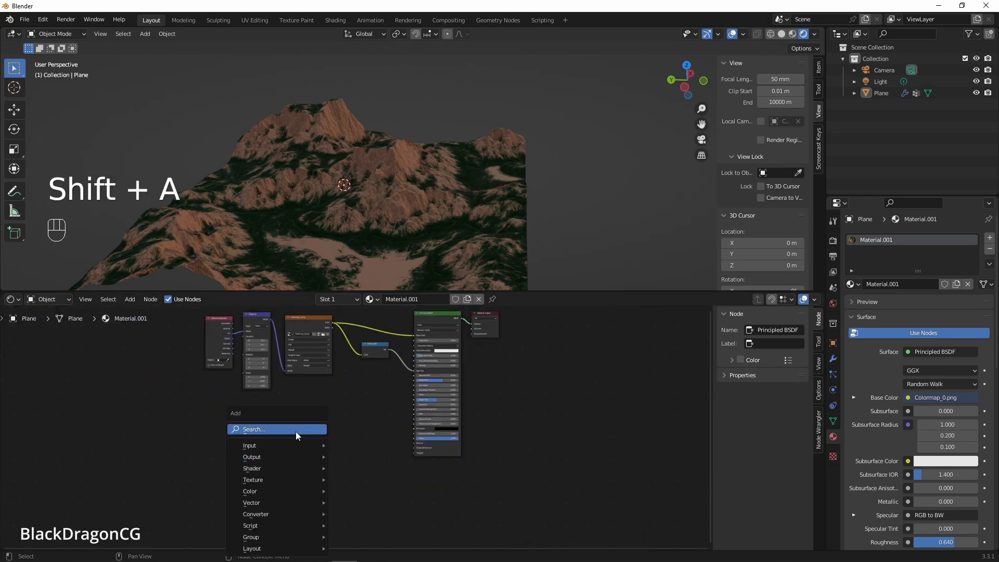
pyautogui.click(296, 432)
pyautogui.write('norm')
pyautogui.click(326, 454)
pyautogui.click(338, 429)
pyautogui.scroll(4, 349, 429)
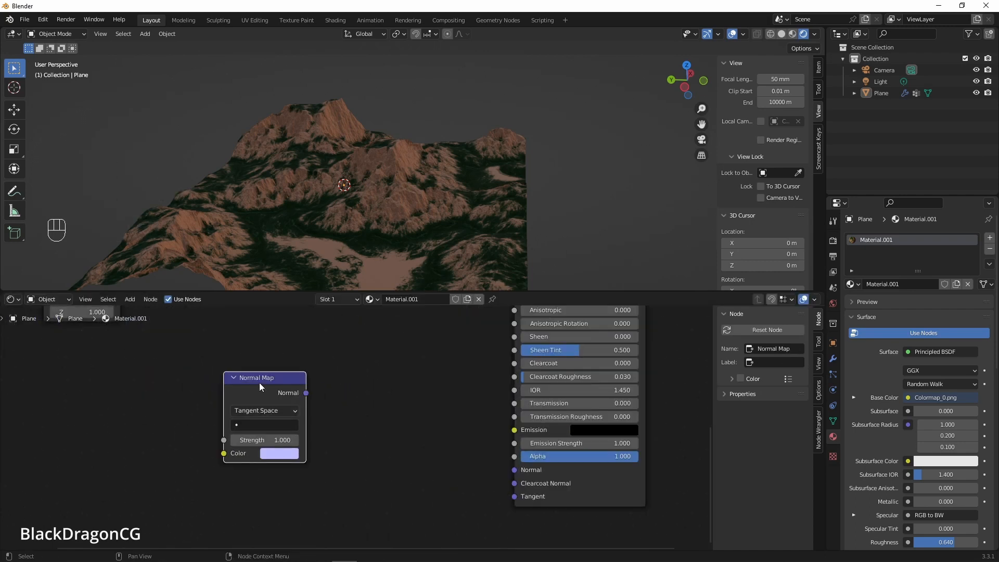
pyautogui.moveTo(260, 385); pyautogui.dragTo(317, 386)
pyautogui.scroll(-5, 355, 420)
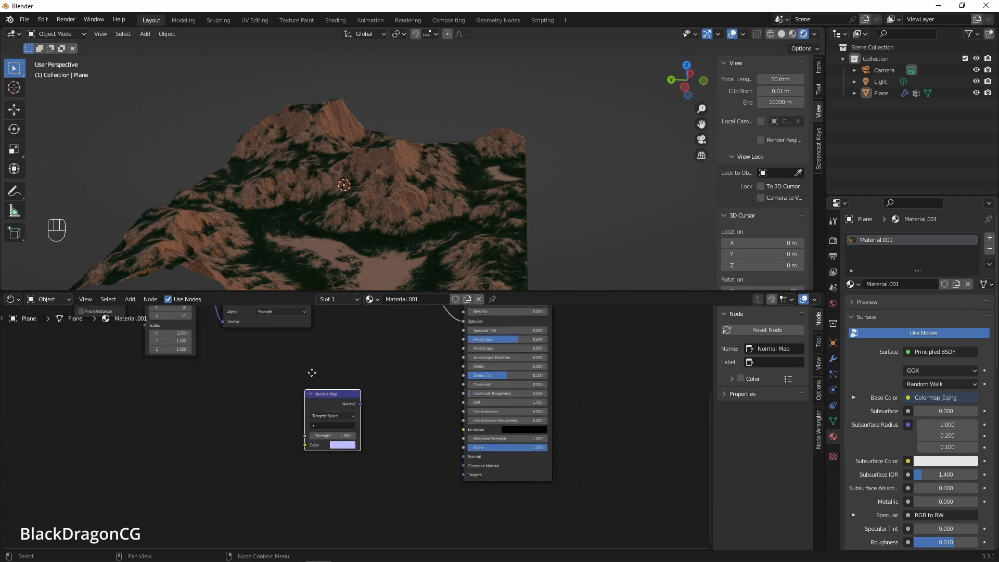
# Move the Texture Coordinate and Mapping nodes farther from the colormap node.
pyautogui.moveTo(312, 372); pyautogui.dragTo(447, 475, button='middle')
pyautogui.moveTo(225, 328); pyautogui.dragTo(123, 337)
pyautogui.moveTo(314, 323); pyautogui.dragTo(217, 332)
# Try to link the Mapping node's Vector to the Normal Map's Color input, and delete the Normal Map node.
pyautogui.moveTo(469, 496); pyautogui.dragTo(360, 473)
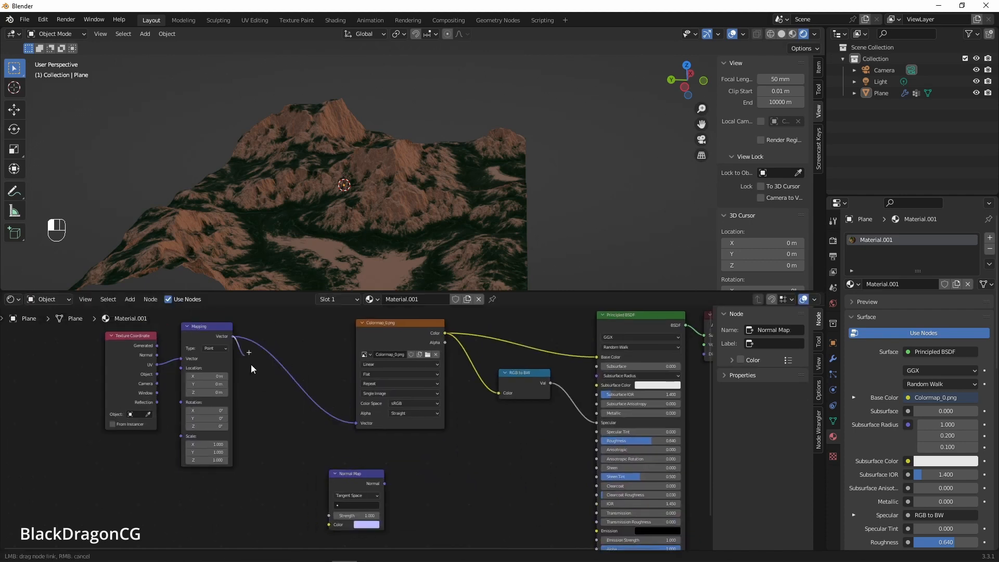
pyautogui.moveTo(233, 336); pyautogui.dragTo(329, 525)
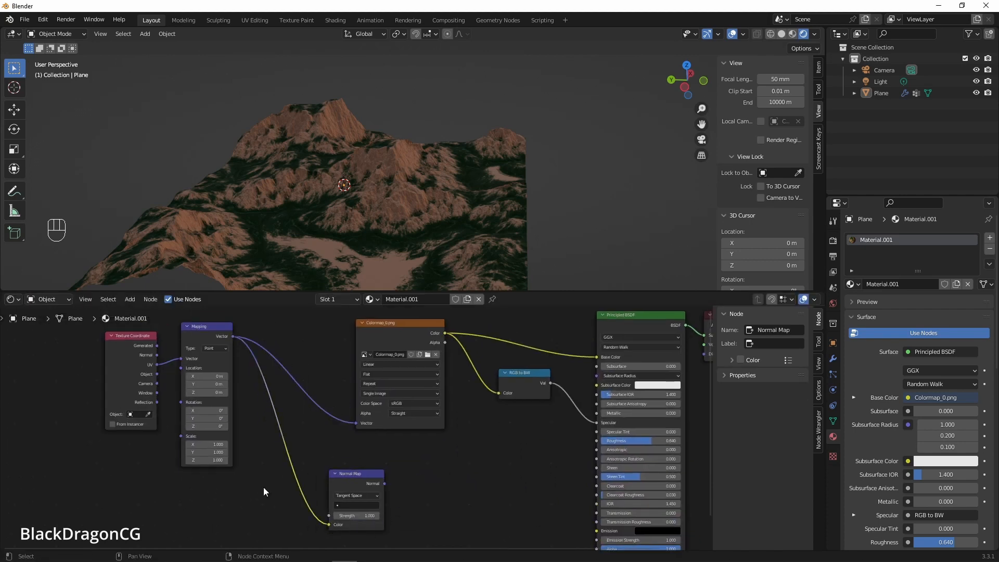
pyautogui.click(369, 476)
pyautogui.scroll(2, 360, 479)
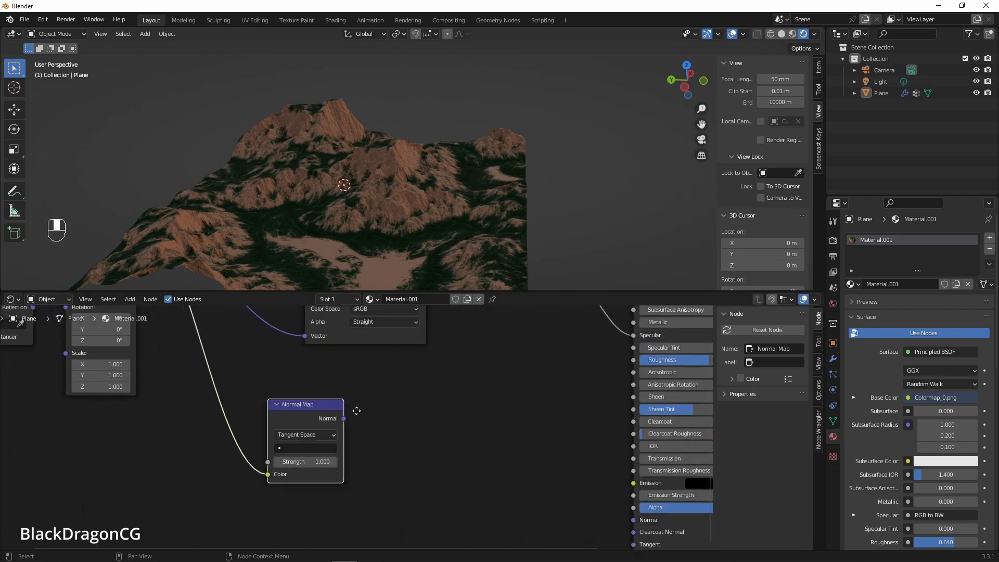
pyautogui.press('Delete')
pyautogui.hotkey('shift', 'a')
pyautogui.click(306, 431)
pyautogui.write('norm')
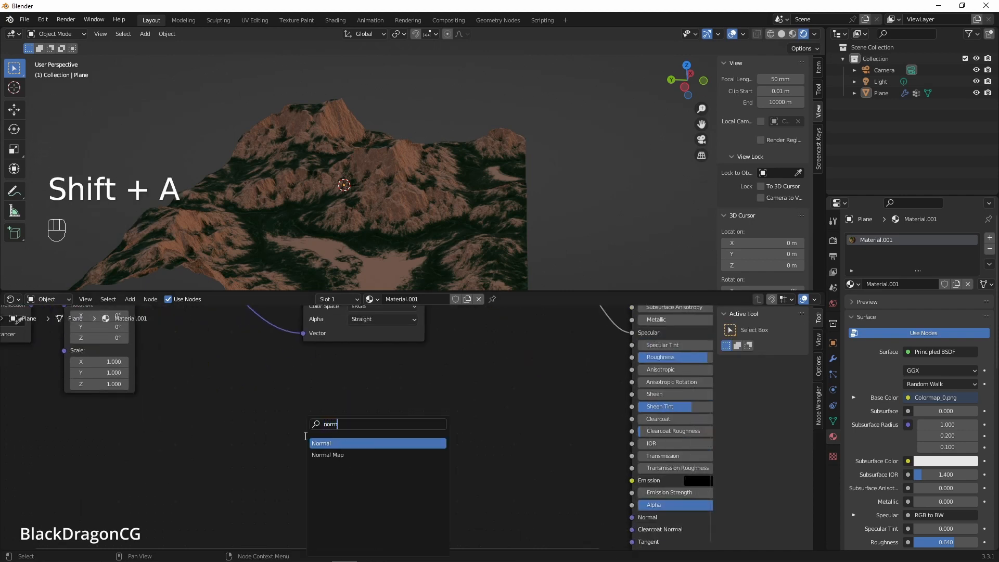
pyautogui.press('Return')
pyautogui.press('Escape')
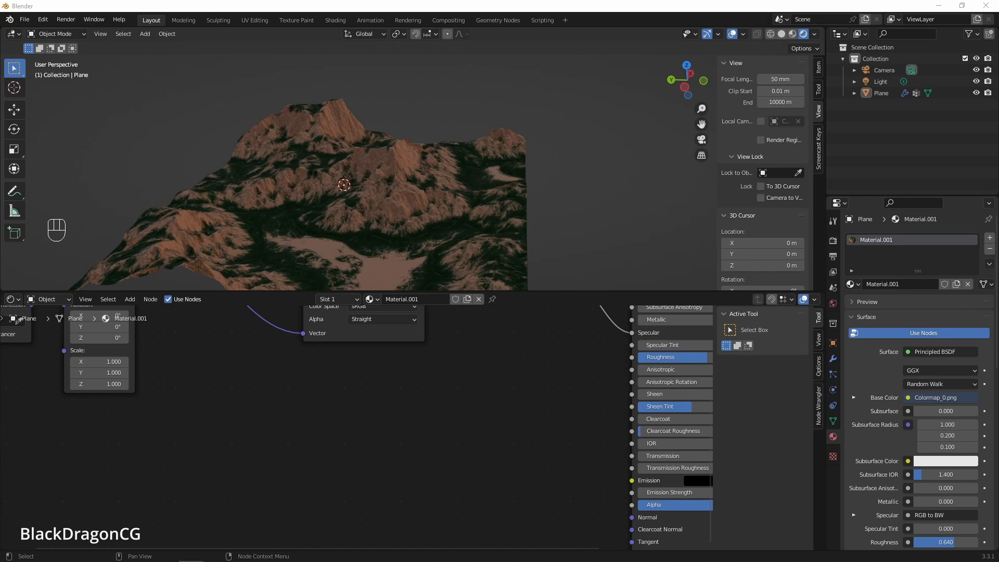
# Bring the exported Normal Map_0.png into the material as an image texture node below the colormap node.
pyautogui.moveTo(268, 510); pyautogui.dragTo(345, 412)
pyautogui.moveTo(364, 414); pyautogui.dragTo(352, 391)
pyautogui.scroll(-3, 355, 427)
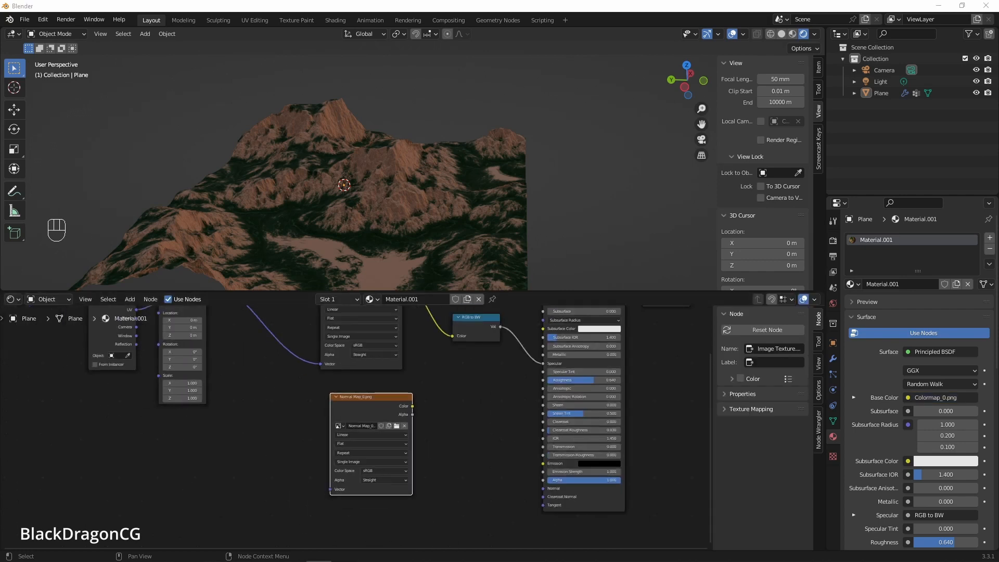
# Link the Mapping node's Vector output to the normal map image node's Vector input.
pyautogui.scroll(-4, 362, 409)
pyautogui.scroll(2, 296, 411)
pyautogui.moveTo(296, 411); pyautogui.dragTo(274, 446, button='middle')
pyautogui.moveTo(218, 337); pyautogui.dragTo(323, 512)
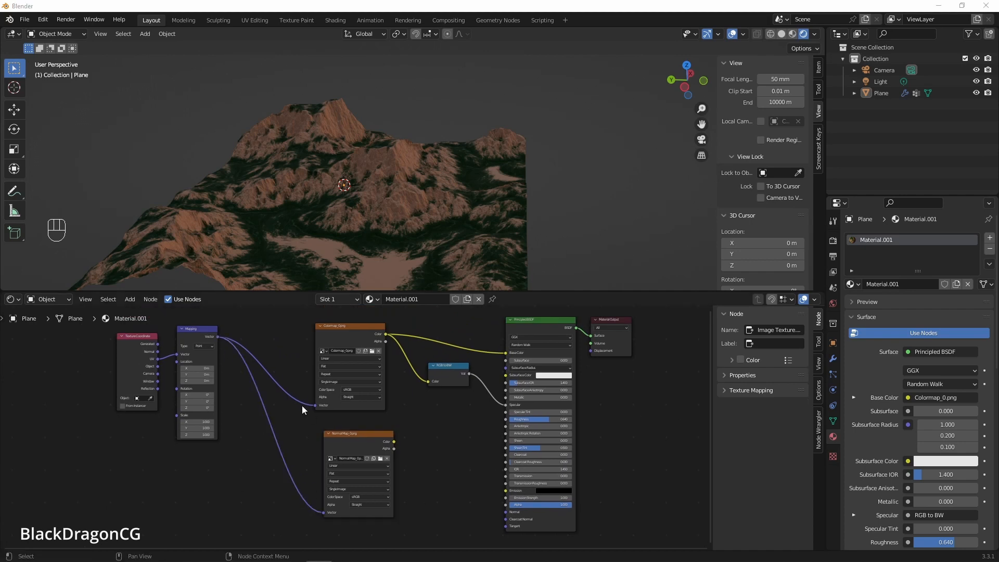
# Set the normal map image node's color space to Non-Color.
pyautogui.scroll(4, 344, 500)
pyautogui.click(311, 442)
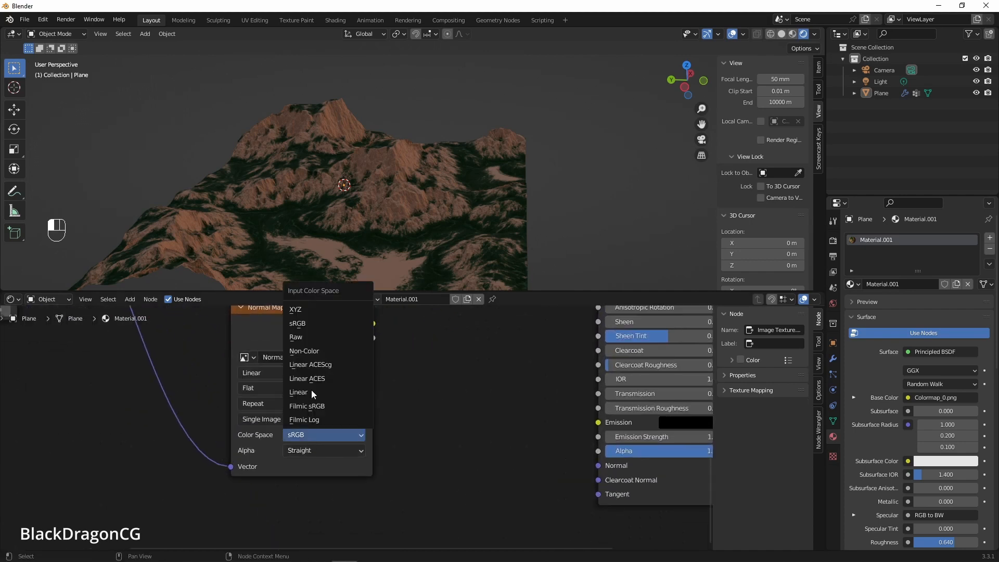
pyautogui.click(314, 395)
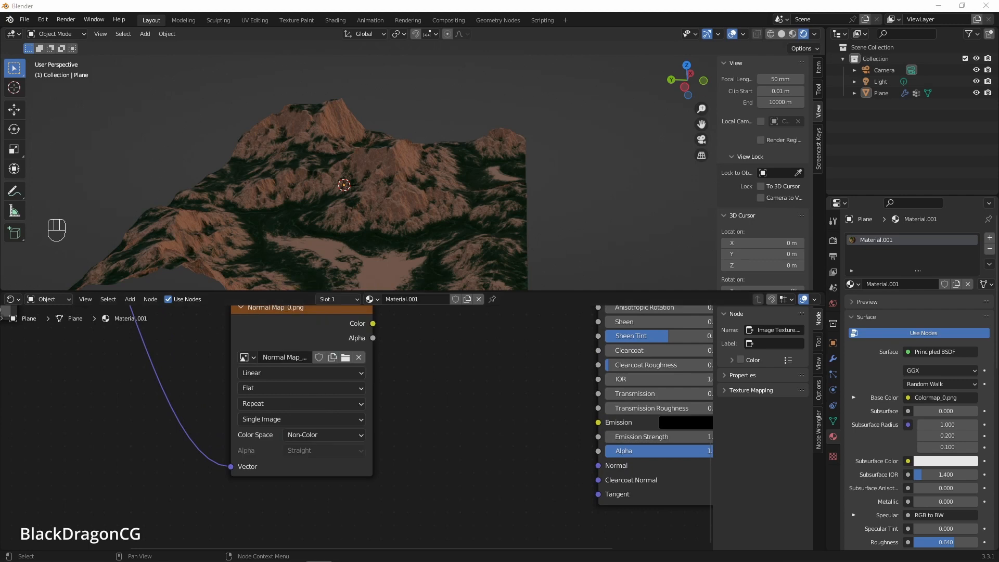
# Add a Normal Map node and link it between the normal map image's Color output and the Principled BSDF's Normal input.
pyautogui.hotkey('shift', 'a')
pyautogui.click(440, 414)
pyautogui.write('nor')
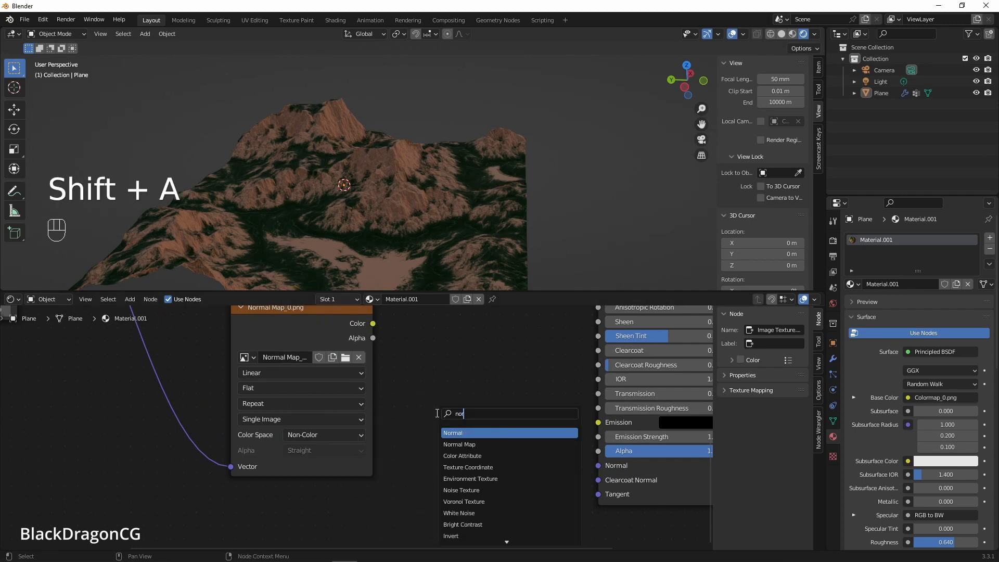
pyautogui.click(490, 446)
pyautogui.click(497, 453)
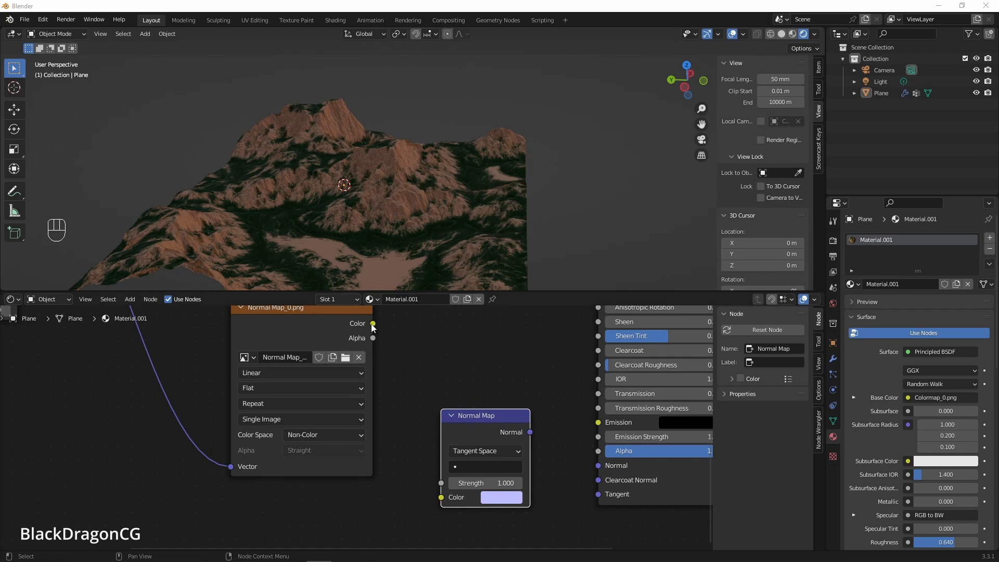
pyautogui.moveTo(373, 324); pyautogui.dragTo(441, 497)
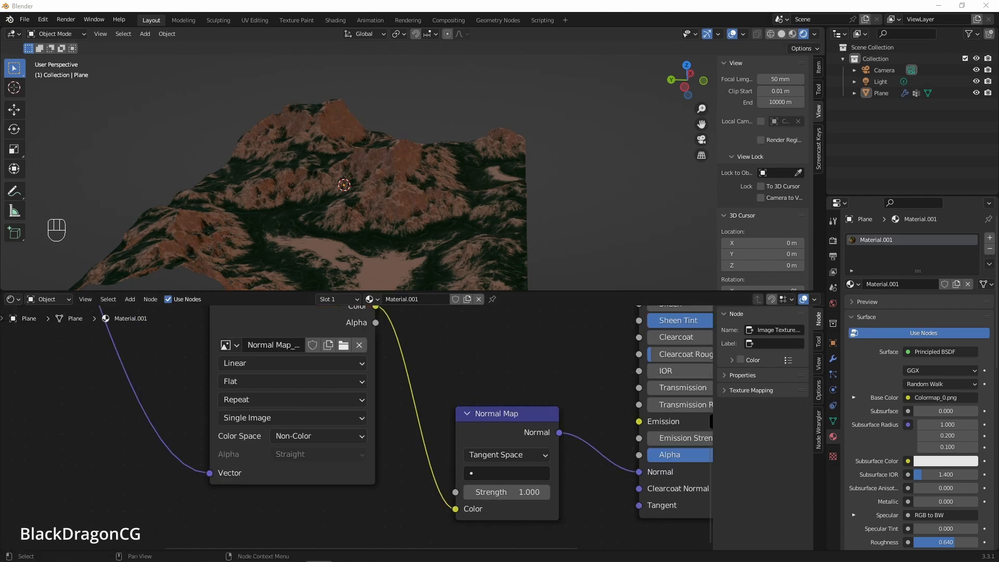
# Switch the render engine to Cycles.
pyautogui.scroll(4, 448, 204)
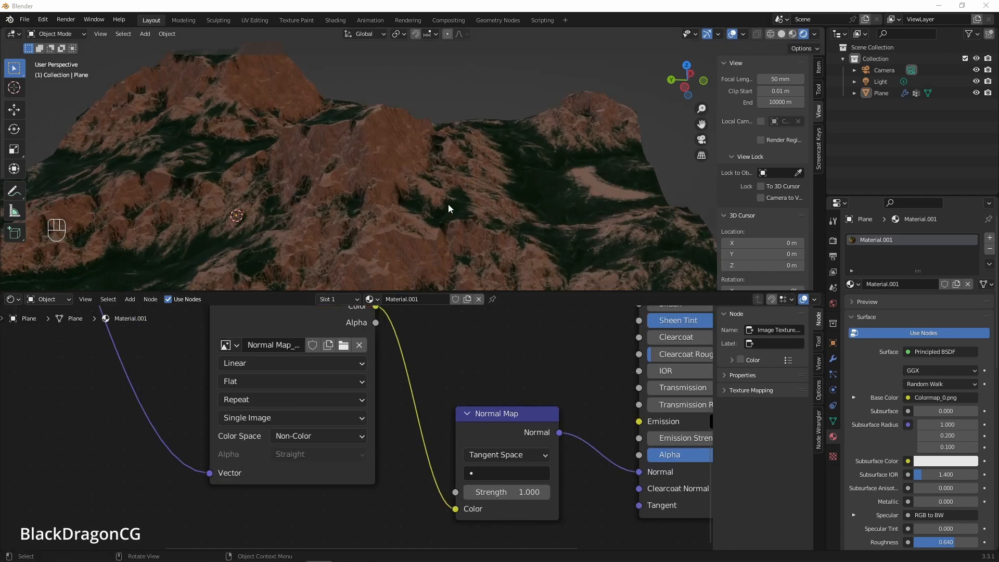
pyautogui.moveTo(448, 204); pyautogui.dragTo(406, 215, button='middle')
pyautogui.click(833, 243)
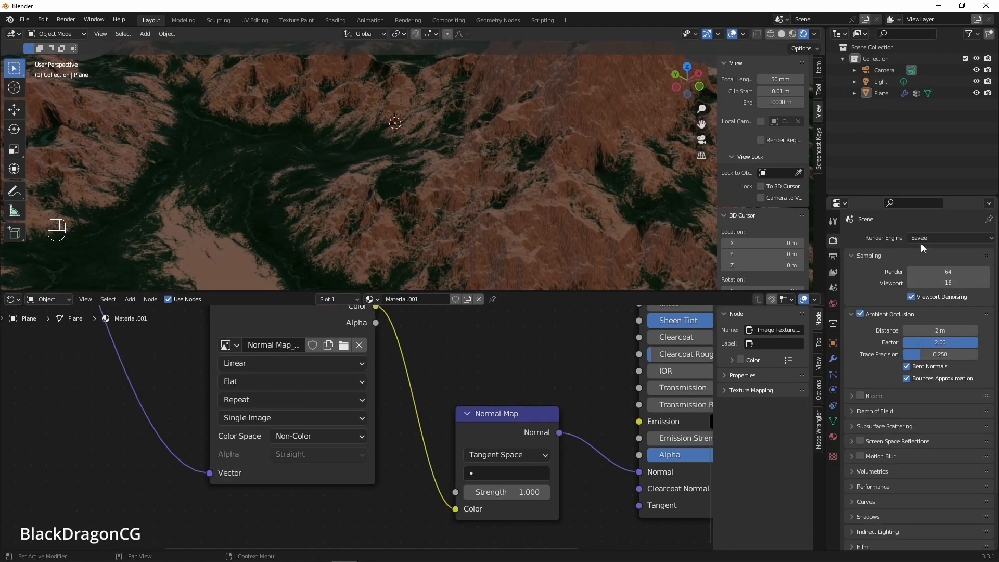
pyautogui.click(950, 237)
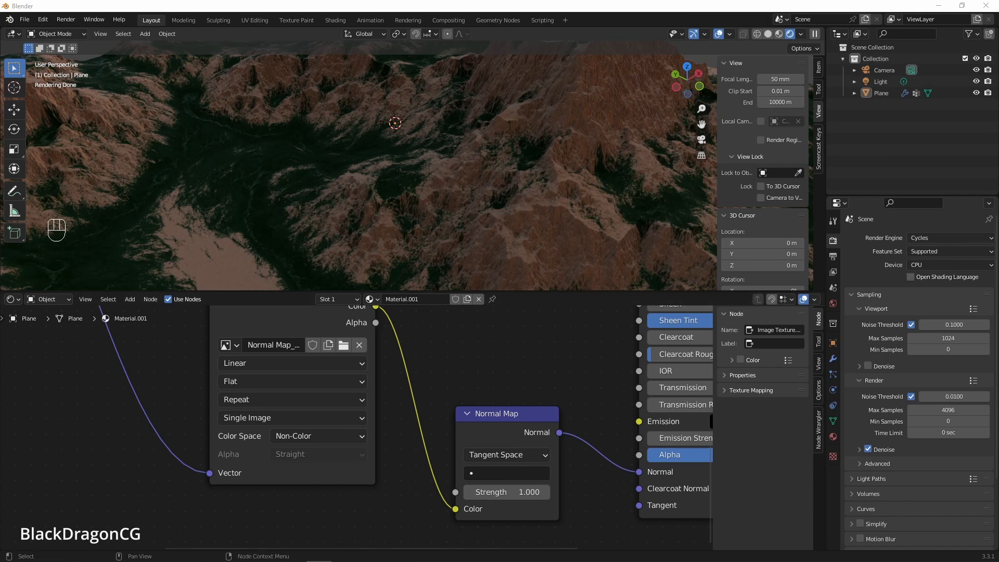
# Insert an RGB Curves node between the colormap image and the Principled BSDF's Base Color, and raise the middle of its curve.
pyautogui.scroll(-12, 488, 378)
pyautogui.moveTo(399, 407); pyautogui.dragTo(406, 480, button='middle')
pyautogui.scroll(7, 406, 480)
pyautogui.moveTo(627, 346); pyautogui.dragTo(704, 336)
pyautogui.hotkey('shift', 'a')
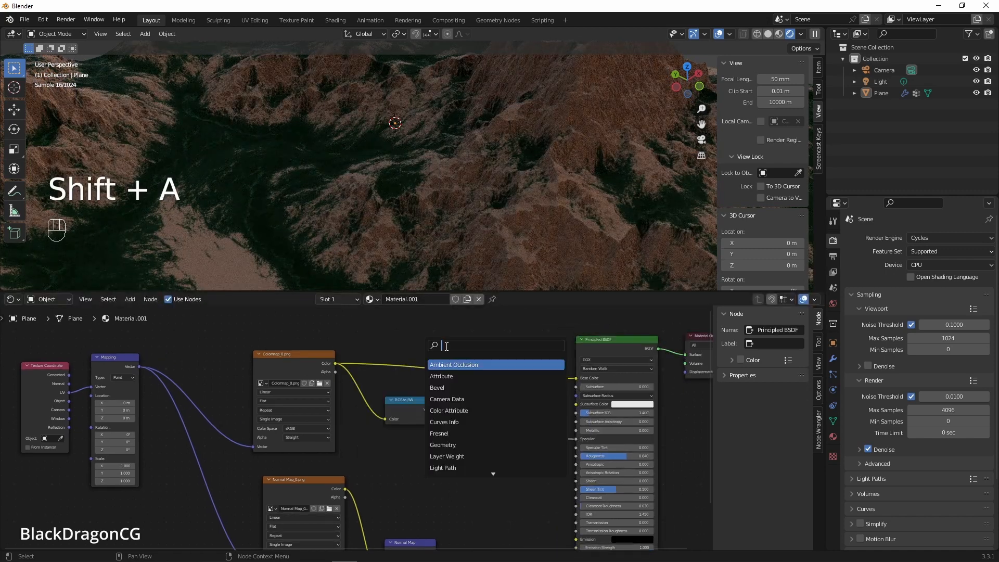
pyautogui.write('curv')
pyautogui.press('Return')
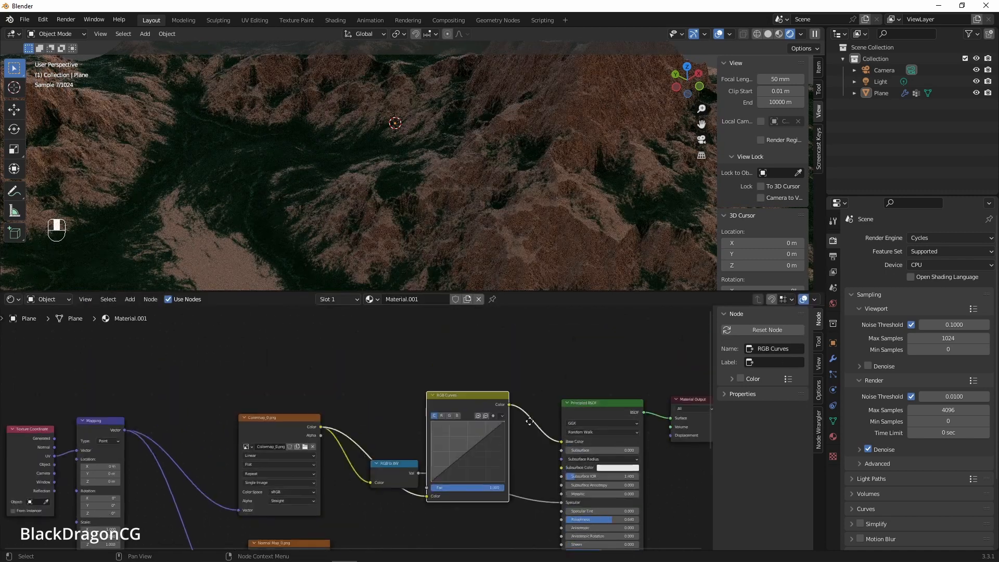
pyautogui.click(447, 350)
pyautogui.moveTo(425, 394)
pyautogui.mouseDown()
pyautogui.moveTo(424, 382)
pyautogui.moveTo(435, 389)
pyautogui.mouseUp()
pyautogui.scroll(-2, 438, 391)
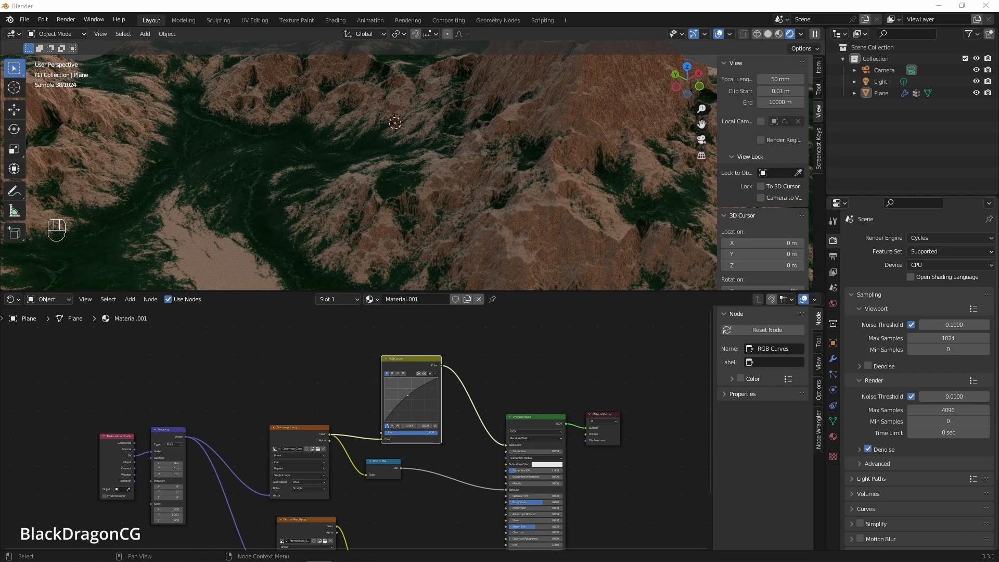
# Set the Cycles render device to GPU Compute.
pyautogui.click(932, 265)
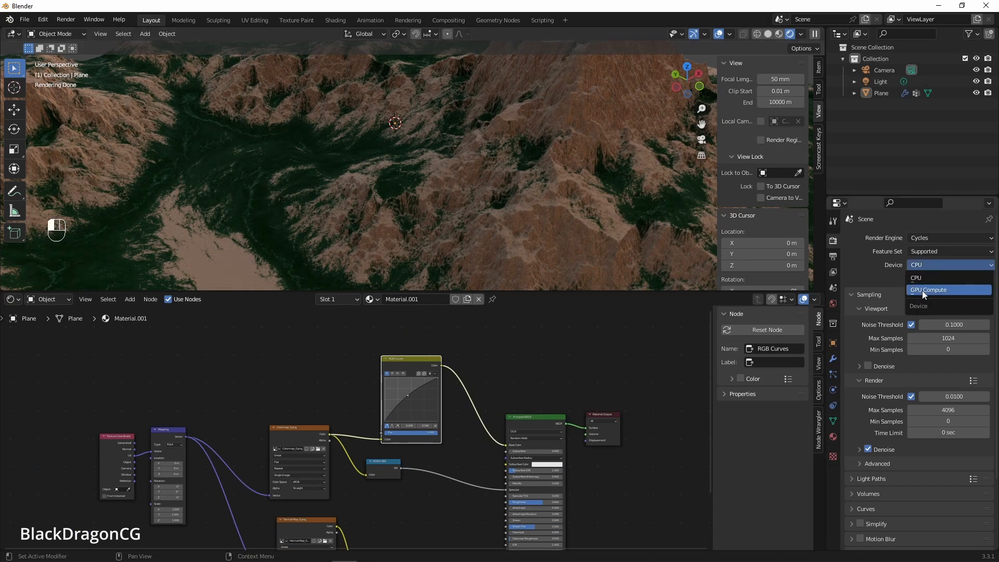
pyautogui.click(923, 289)
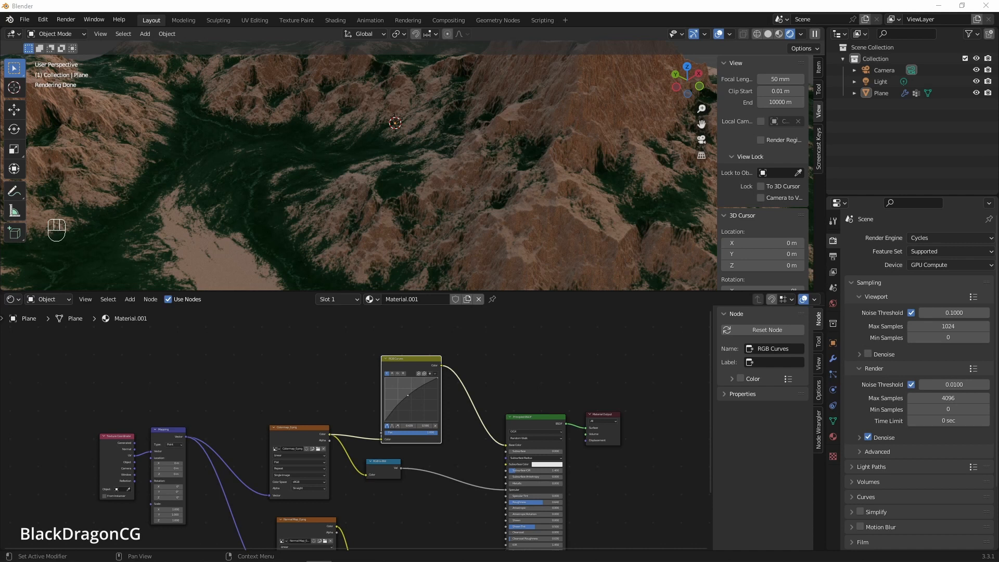
# Examine the rendered terrain up close and as a whole in an enlarged 3D viewport.
pyautogui.scroll(-5, 422, 201)
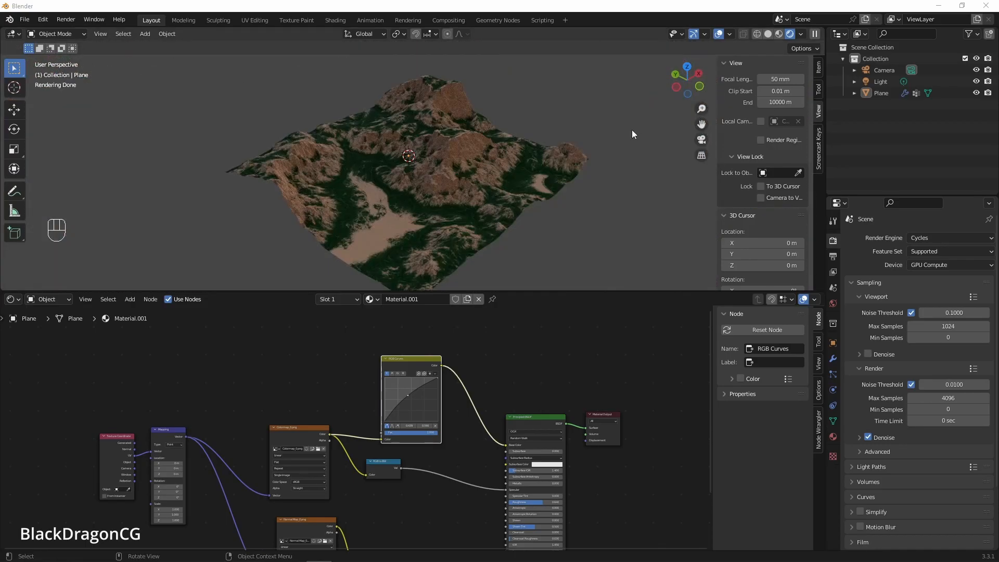
pyautogui.scroll(4, 416, 197)
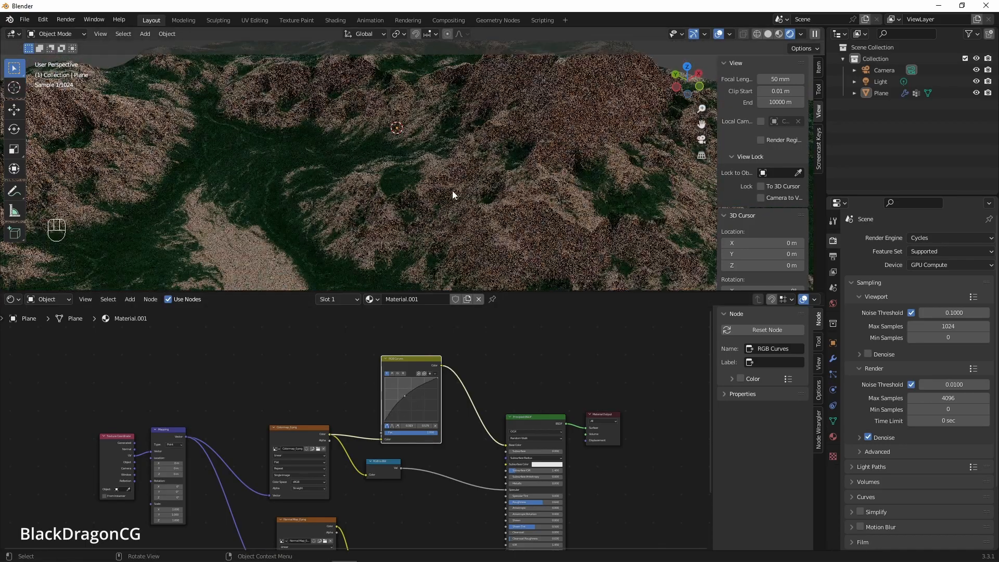
pyautogui.scroll(-2, 452, 190)
pyautogui.scroll(-3, 438, 197)
pyautogui.moveTo(522, 192); pyautogui.dragTo(449, 207, button='middle')
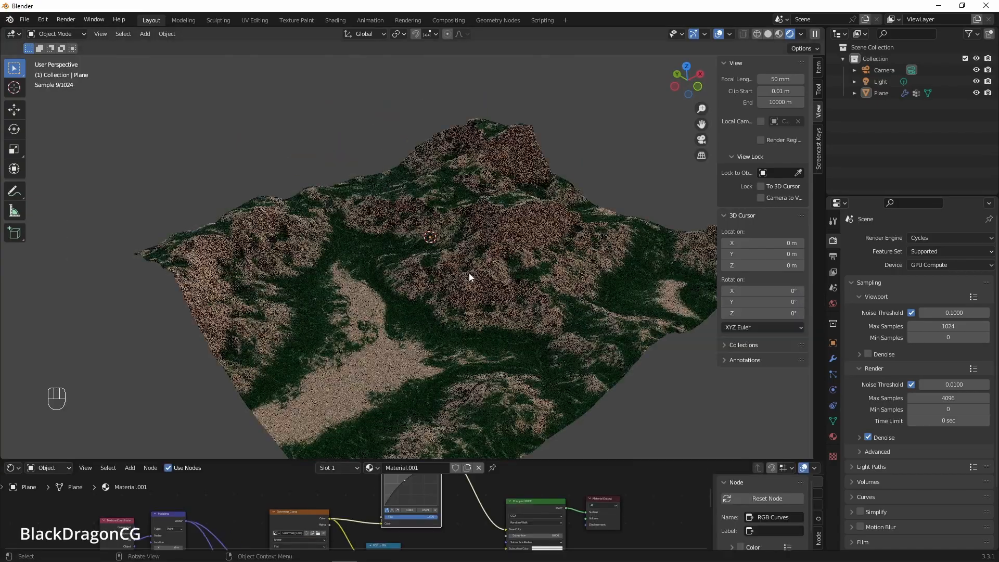
pyautogui.scroll(3, 469, 273)
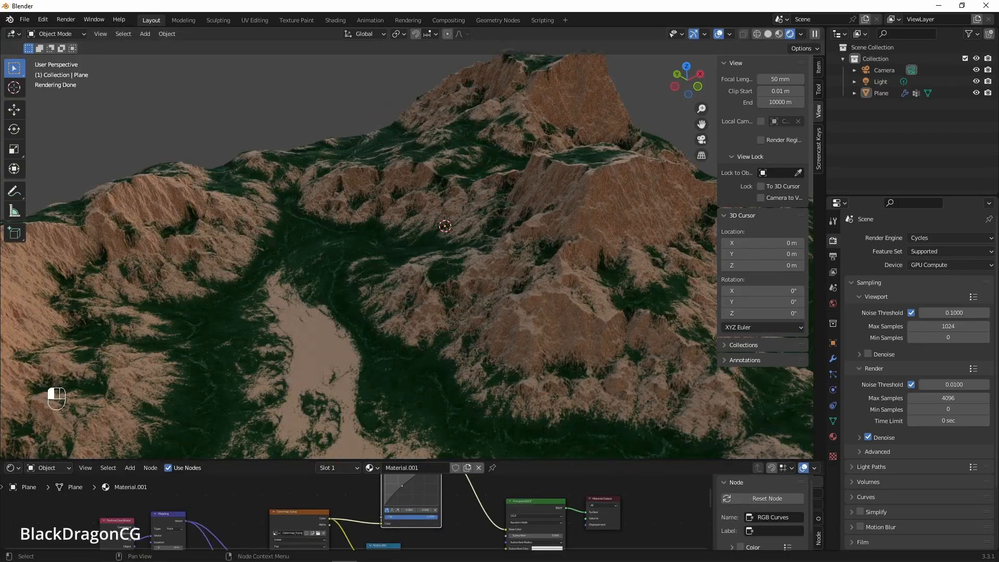
pyautogui.scroll(-5, 420, 286)
pyautogui.scroll(2, 420, 279)
pyautogui.keyDown('shift'); pyautogui.moveTo(487, 310); pyautogui.dragTo(445, 271, button='middle'); pyautogui.keyUp('shift')
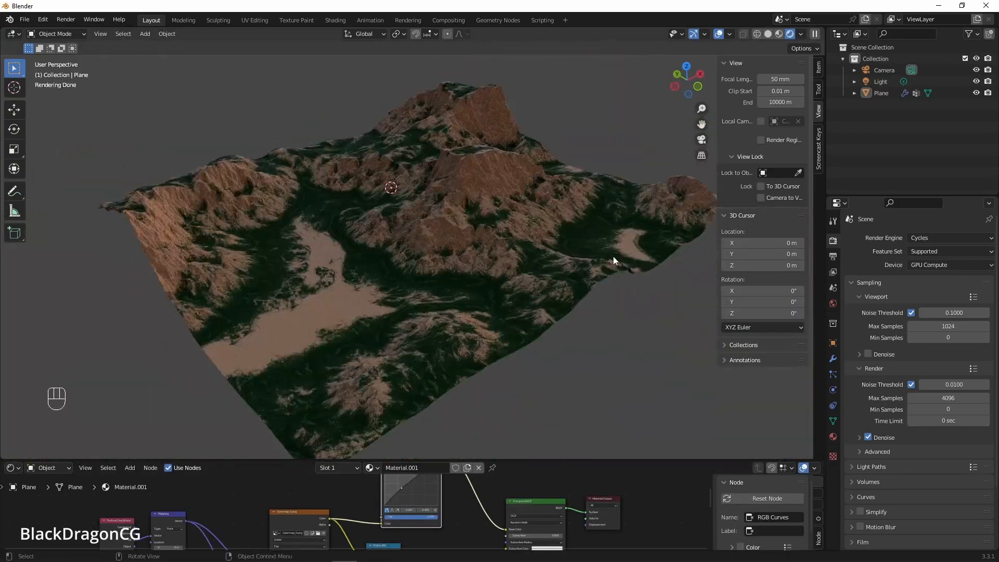
# Enter the camera view, enable the To 3D Cursor and Camera to View locks, and orbit the camera around the terrain.
pyautogui.click(396, 214)
pyautogui.press('KP_0')
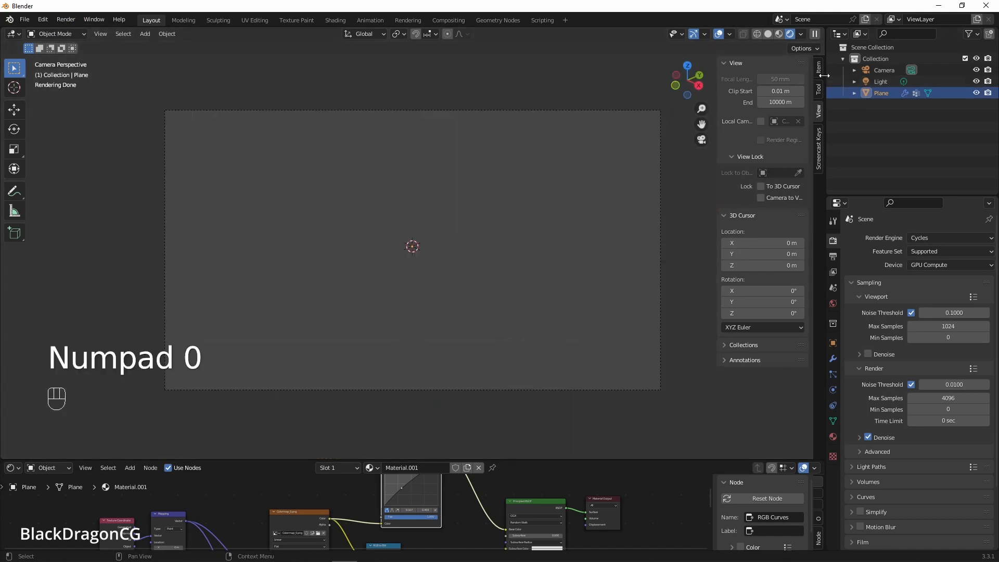
pyautogui.click(760, 187)
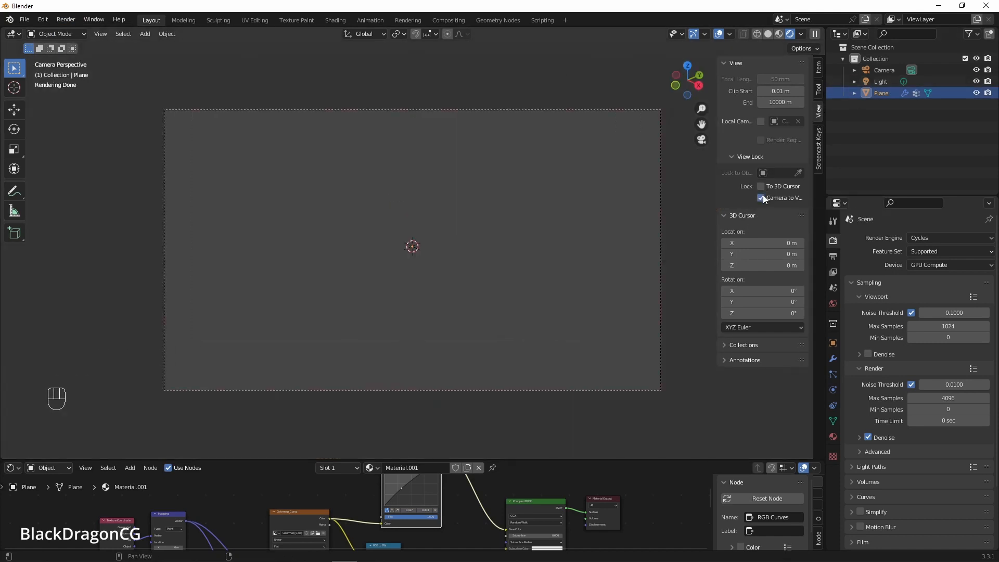
pyautogui.scroll(-7, 490, 223)
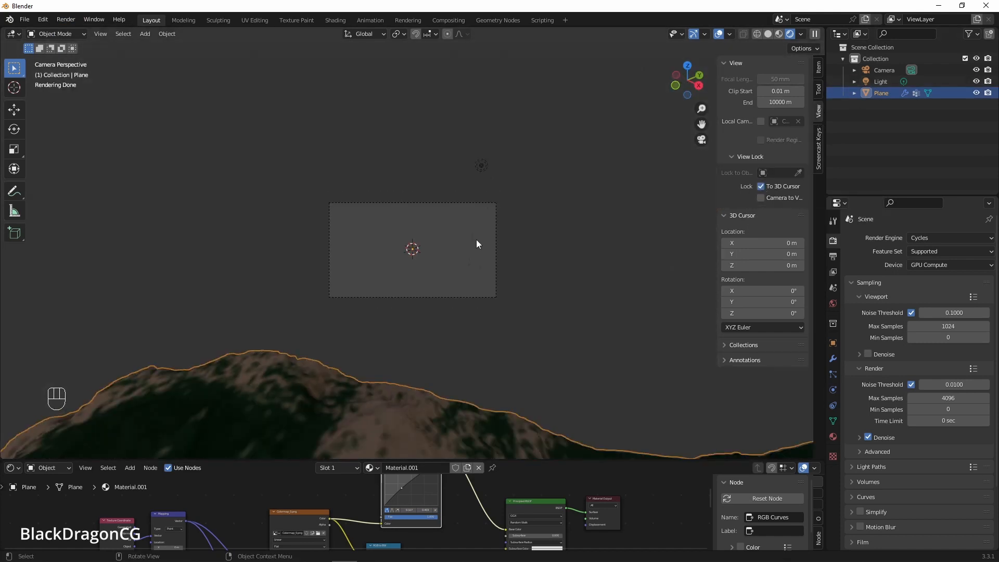
pyautogui.click(492, 233)
pyautogui.moveTo(493, 234); pyautogui.dragTo(494, 255, button='middle')
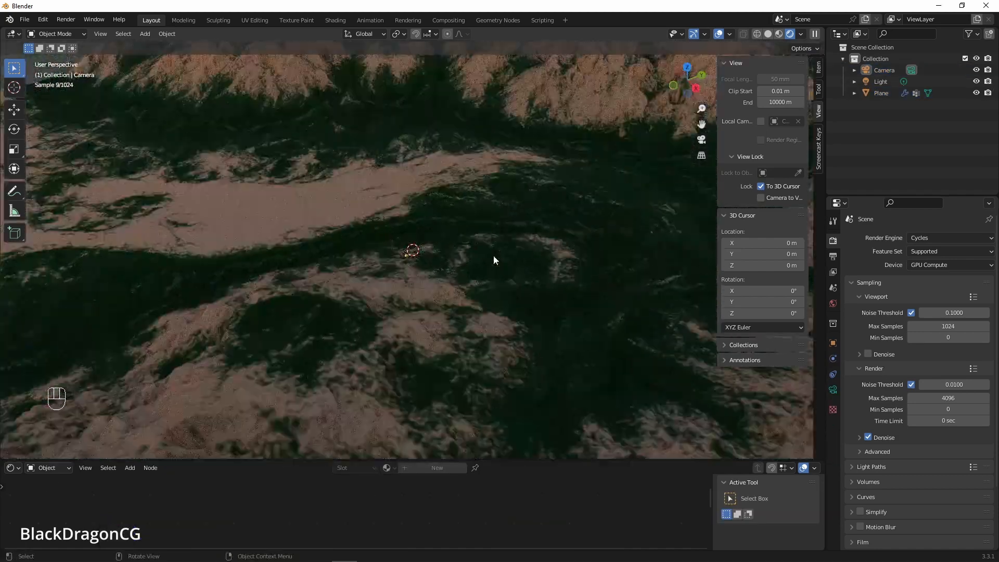
pyautogui.press('KP_0')
pyautogui.moveTo(467, 353); pyautogui.dragTo(392, 401, button='middle')
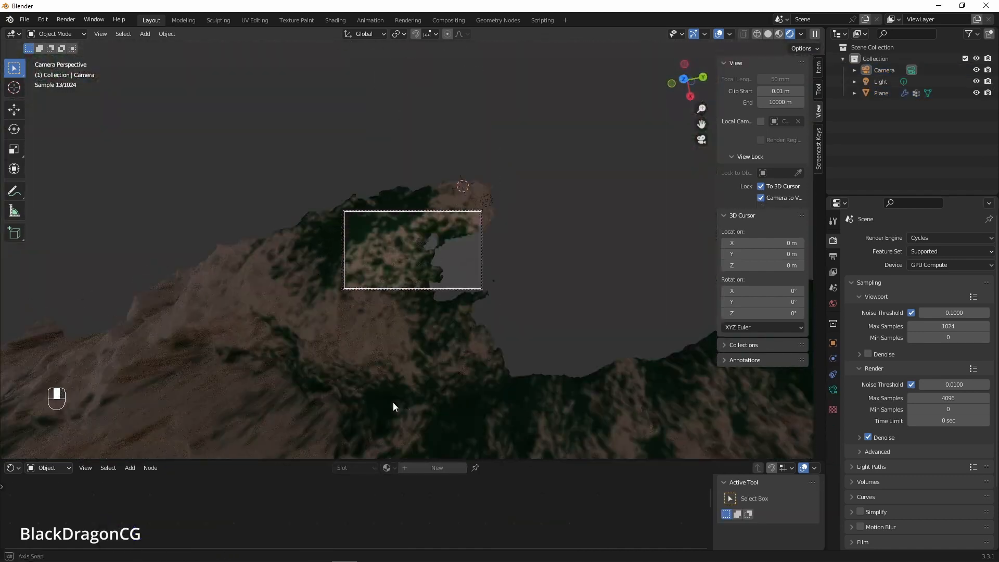
# Set the viewport's clip end to 30000 m, and turn both view locks off after reorienting the camera.
pyautogui.doubleClick(781, 103)
pyautogui.write('30000')
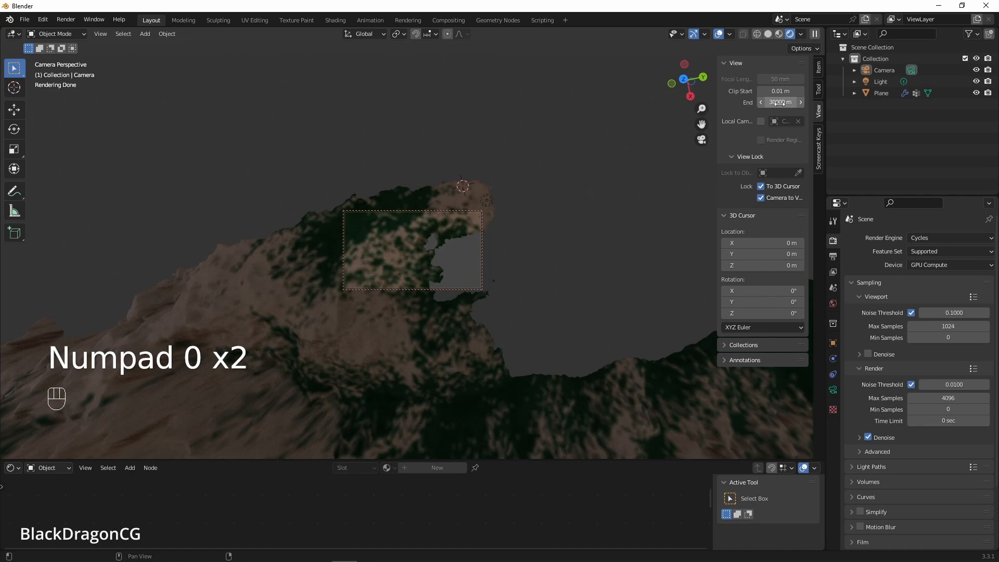
pyautogui.moveTo(541, 208); pyautogui.dragTo(526, 255, button='middle')
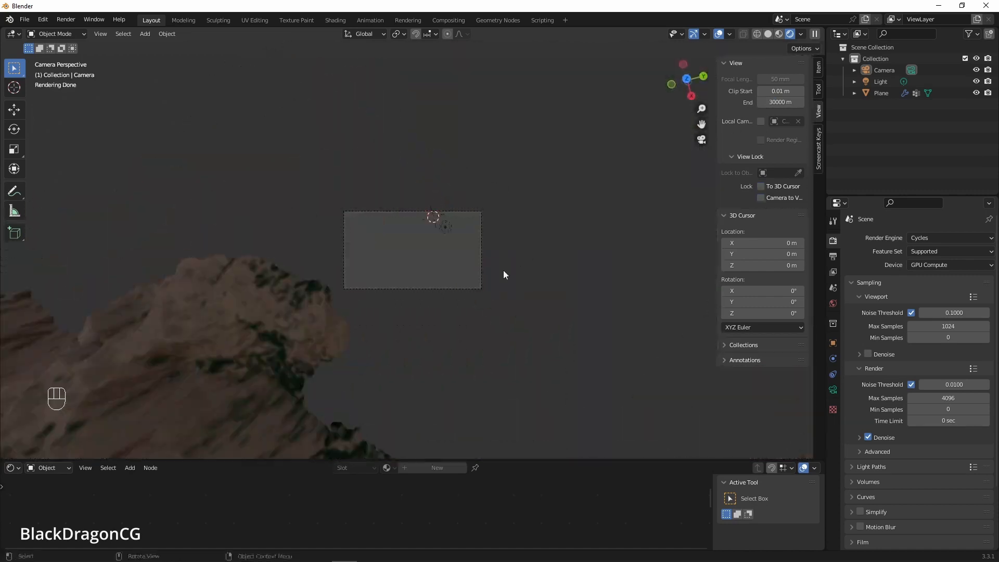
# Look for the camera in the scene from the top and camera views, select it, and view the terrain around it.
pyautogui.moveTo(504, 270); pyautogui.dragTo(375, 261, button='middle')
pyautogui.scroll(-7, 474, 242)
pyautogui.scroll(3, 372, 261)
pyautogui.press('KP_7')
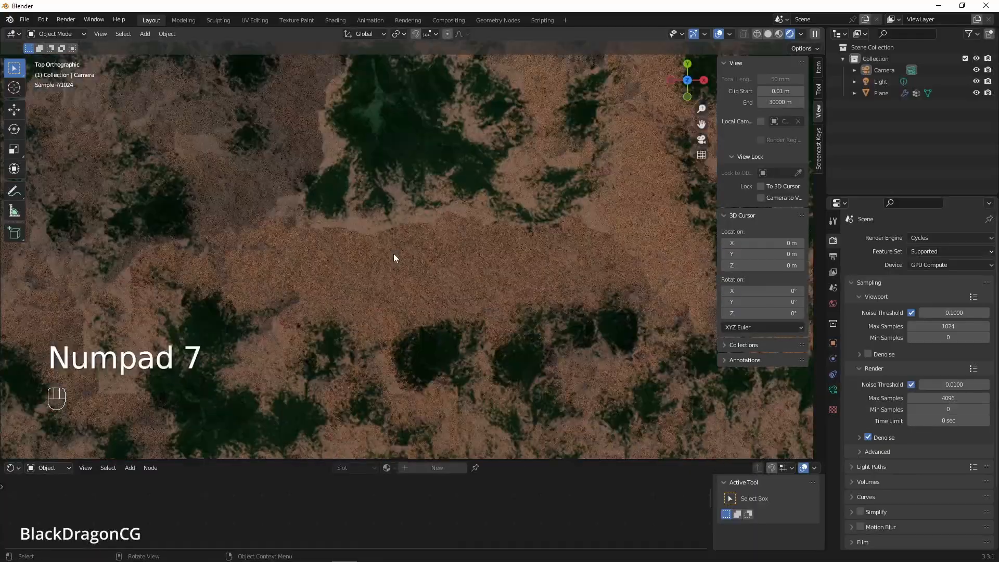
pyautogui.scroll(-3, 395, 257)
pyautogui.press('KP_0')
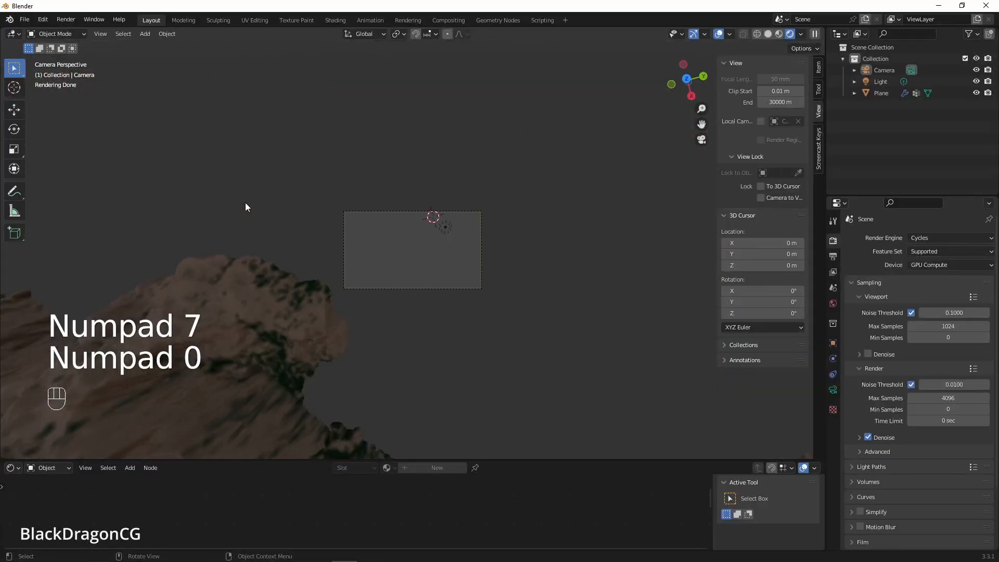
pyautogui.keyDown('shift'); pyautogui.moveTo(245, 202); pyautogui.dragTo(373, 118, button='middle'); pyautogui.keyUp('shift')
pyautogui.moveTo(536, 191); pyautogui.dragTo(502, 193, button='middle')
pyautogui.scroll(-3, 502, 193)
pyautogui.click(414, 243)
pyautogui.scroll(-2, 460, 218)
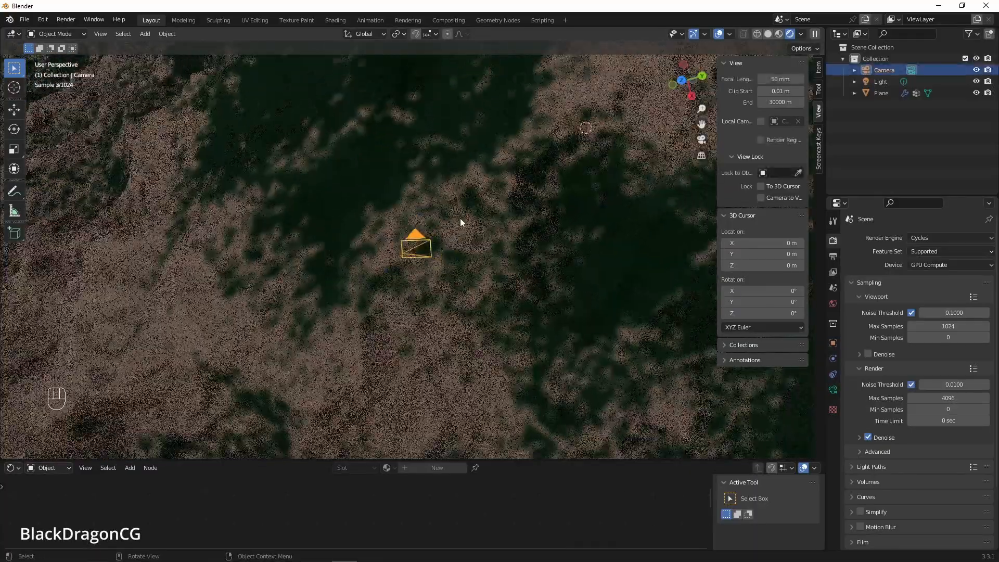
pyautogui.scroll(-3, 460, 221)
pyautogui.moveTo(446, 286); pyautogui.dragTo(346, 326, button='middle')
pyautogui.scroll(-3, 413, 326)
pyautogui.scroll(-1, 347, 326)
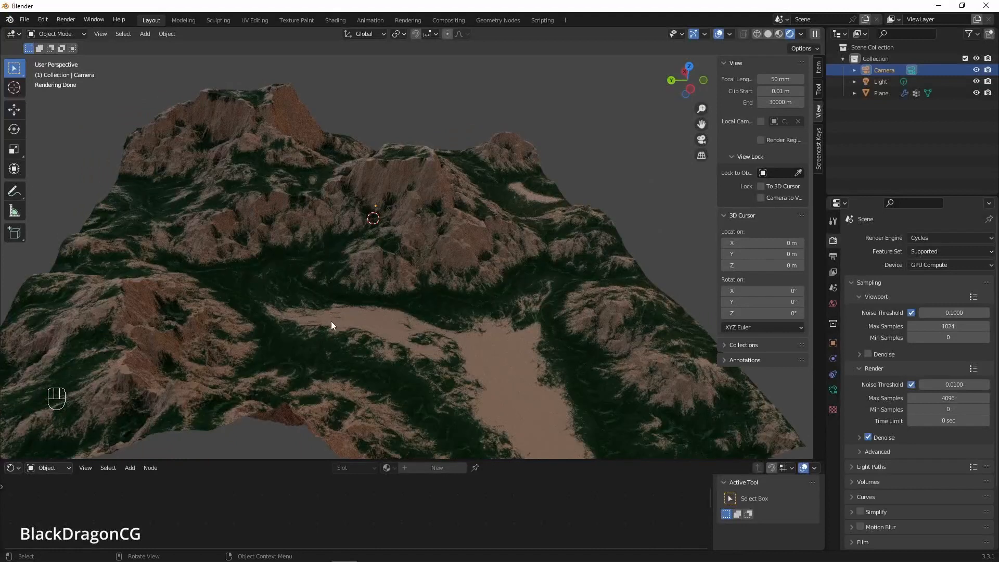
# Save the scene as worldmap.blend on Local Disk (D:).
pyautogui.click(31, 21)
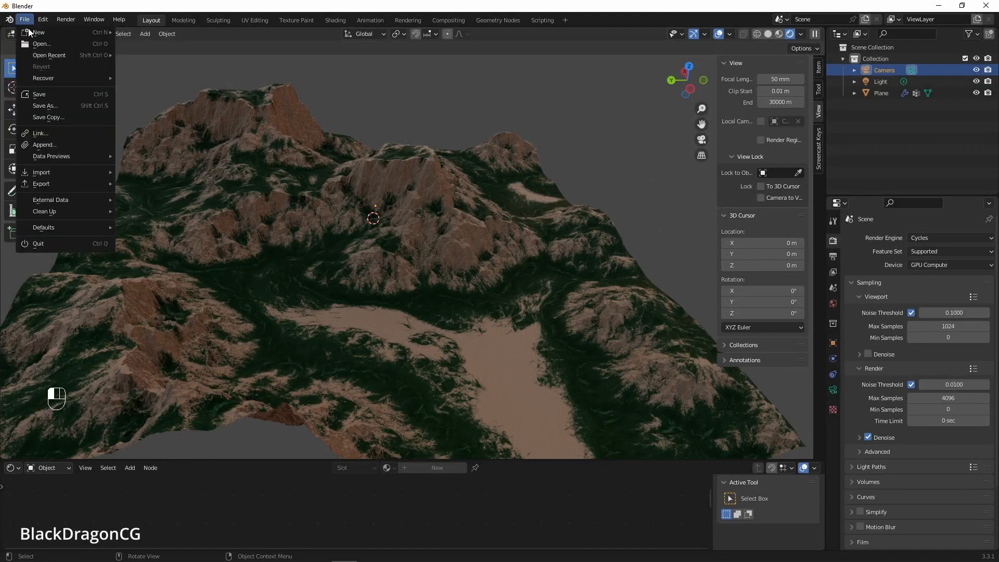
pyautogui.click(53, 107)
pyautogui.click(285, 189)
pyautogui.click(375, 414)
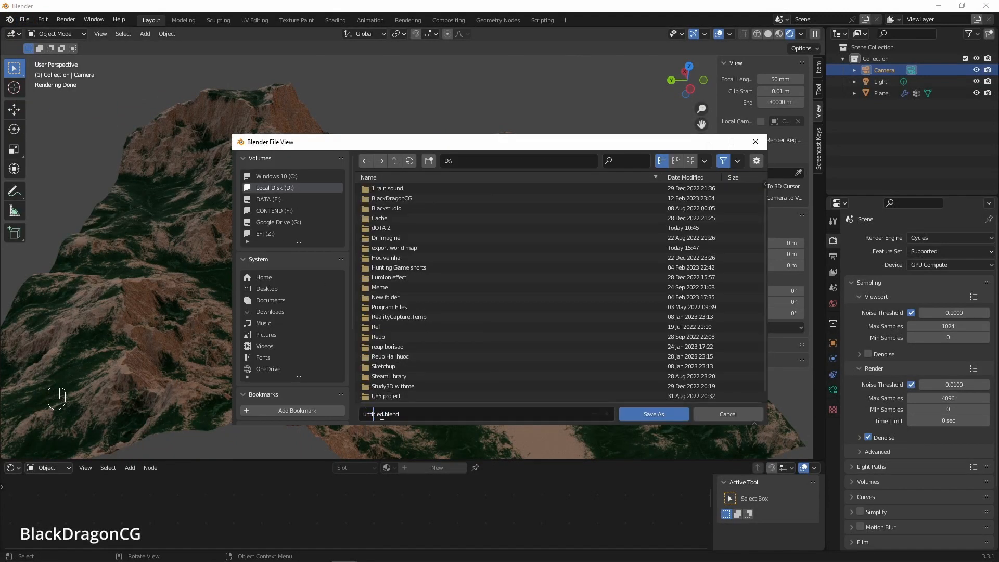
pyautogui.write('worldmap')
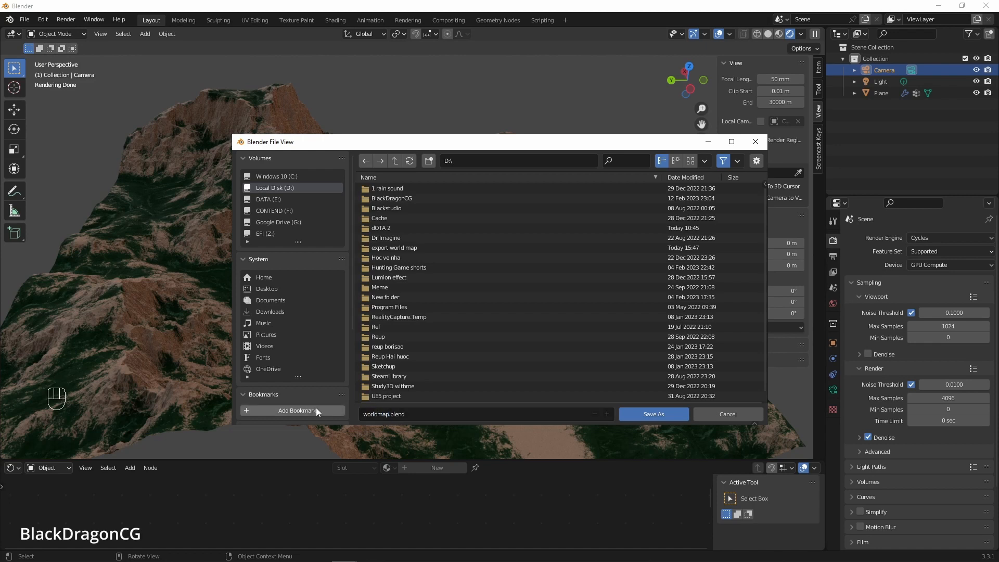
pyautogui.click(657, 414)
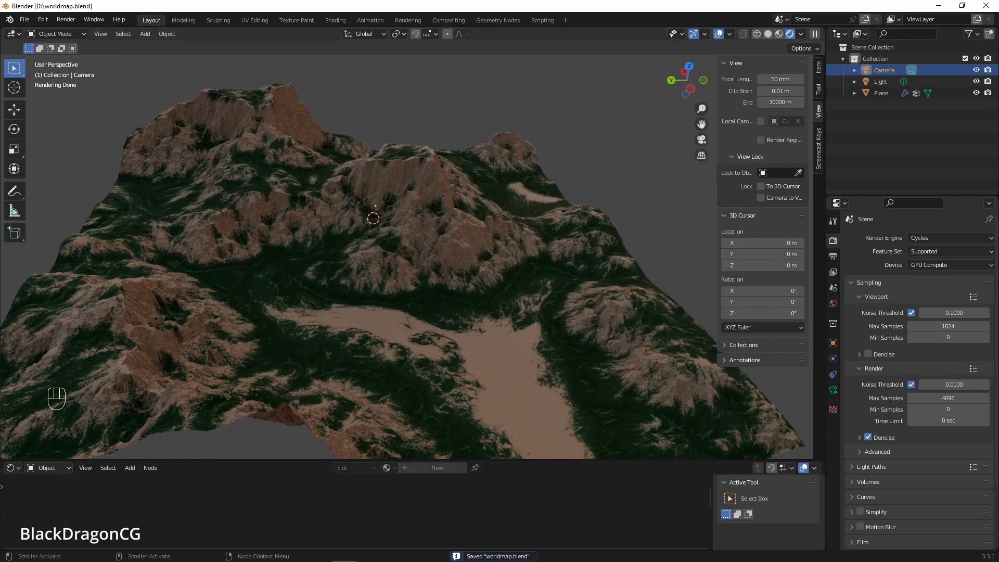
# Select the terrain plane and frame all of it in the viewport.
pyautogui.click(485, 198)
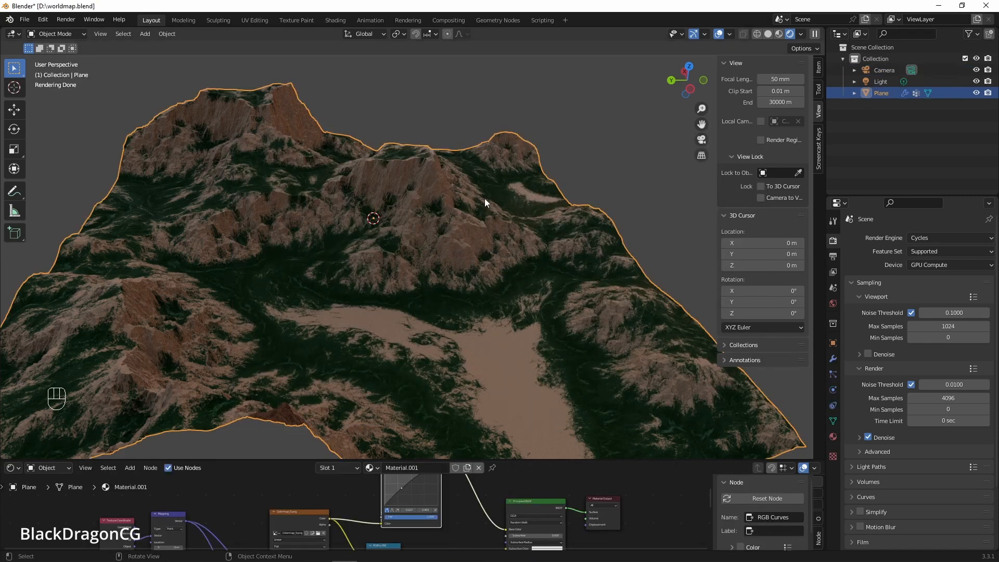
pyautogui.scroll(-8, 424, 209)
pyautogui.scroll(3, 439, 214)
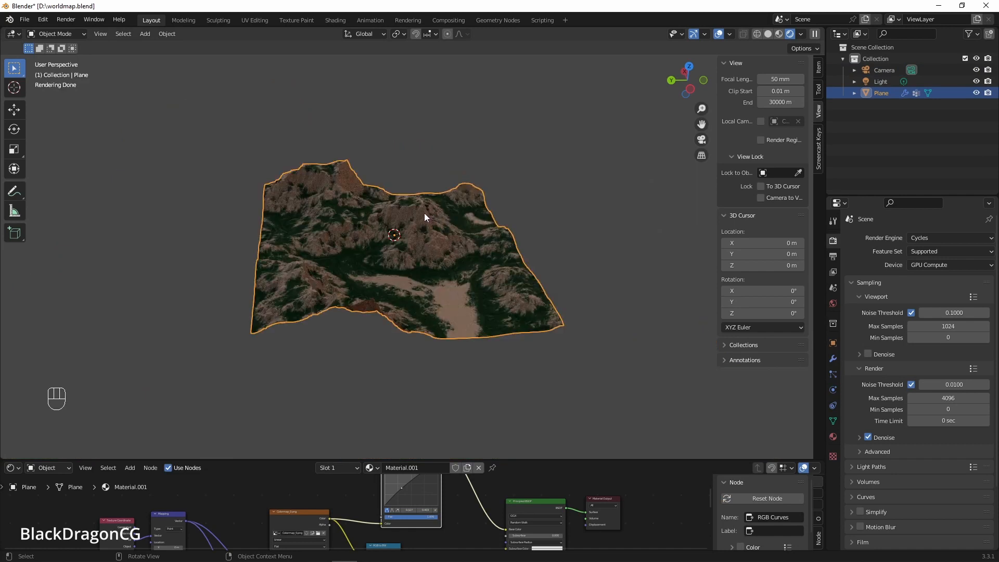